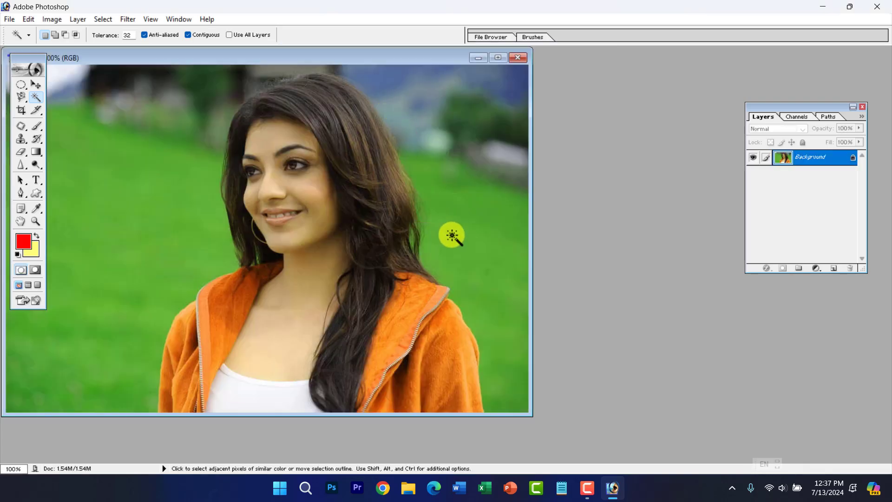
Maximize the portrait's window and try a freehand Lasso selection on the grass beside the woman, clearing it again
{"action": "left_click", "coordinate": [498, 68]}
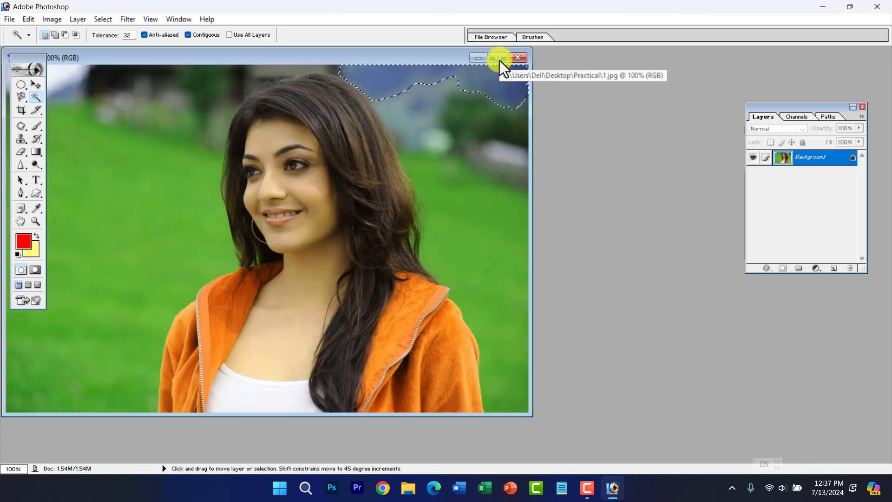
{"action": "left_click", "coordinate": [498, 58]}
{"action": "left_click", "coordinate": [18, 96]}
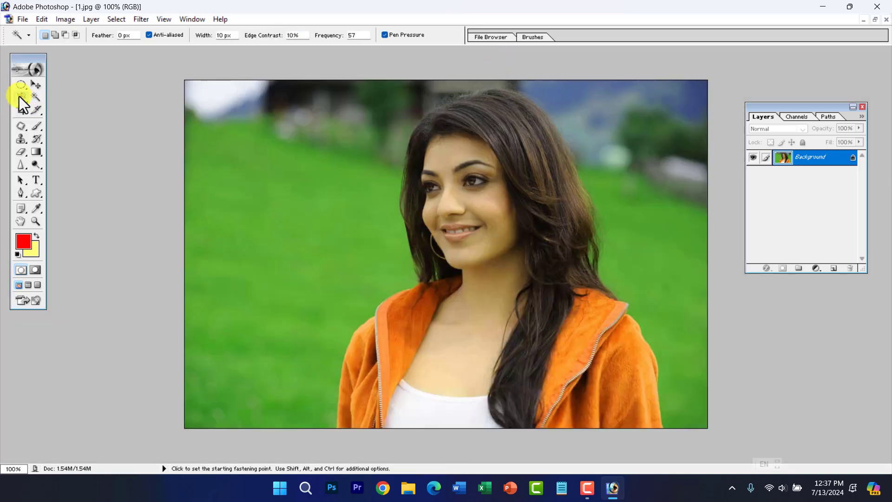
{"action": "left_click_drag", "start_coordinate": [18, 96], "coordinate": [63, 97]}
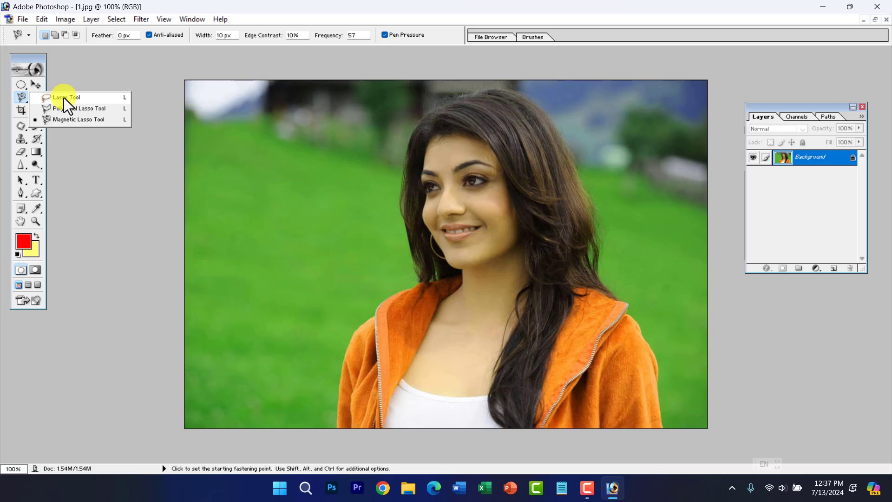
{"action": "left_click", "coordinate": [63, 98]}
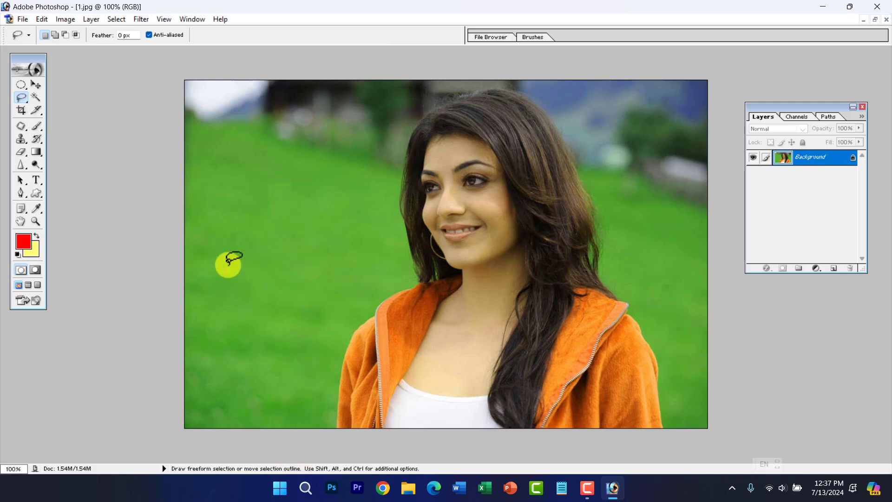
{"action": "mouse_move", "coordinate": [225, 274]}
{"action": "left_mouse_down"}
{"action": "mouse_move", "coordinate": [285, 239]}
{"action": "mouse_move", "coordinate": [306, 260]}
{"action": "mouse_move", "coordinate": [316, 302]}
{"action": "mouse_move", "coordinate": [302, 345]}
{"action": "mouse_move", "coordinate": [246, 363]}
{"action": "mouse_move", "coordinate": [215, 338]}
{"action": "left_mouse_up"}
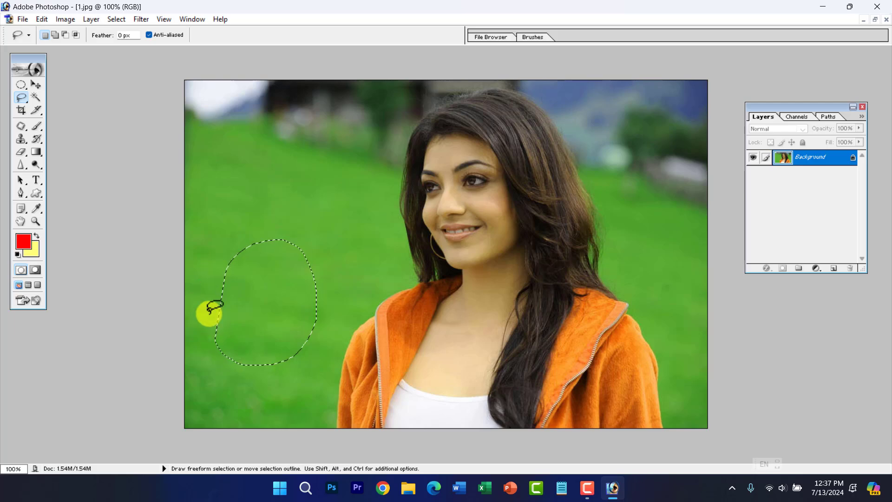
{"action": "left_click", "coordinate": [208, 309]}
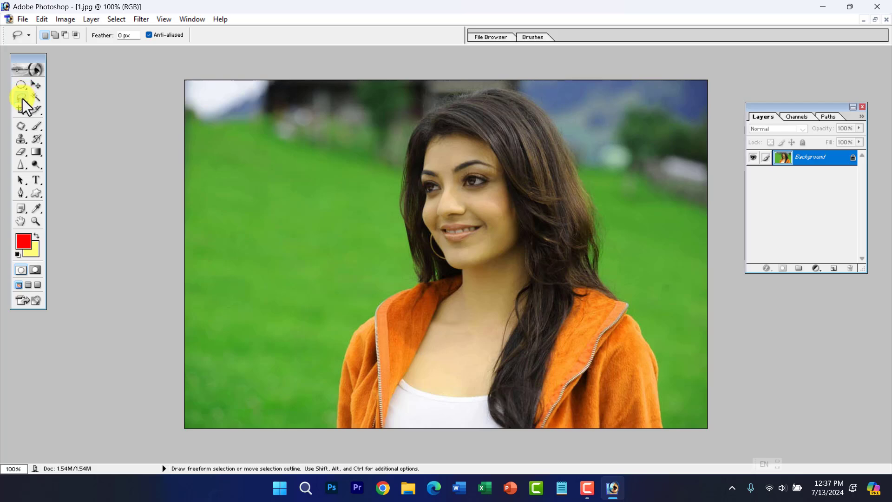
{"action": "left_click", "coordinate": [22, 98]}
{"action": "left_click", "coordinate": [71, 107]}
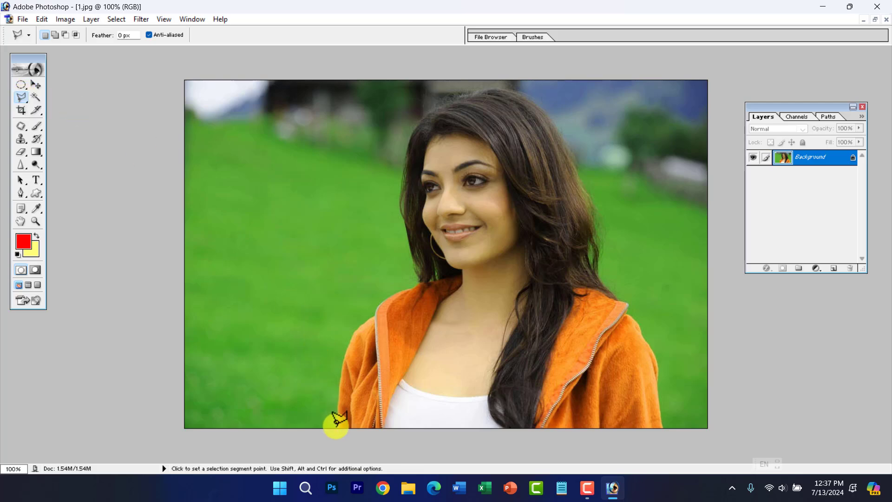
{"action": "left_click", "coordinate": [336, 426]}
{"action": "left_click", "coordinate": [336, 364]}
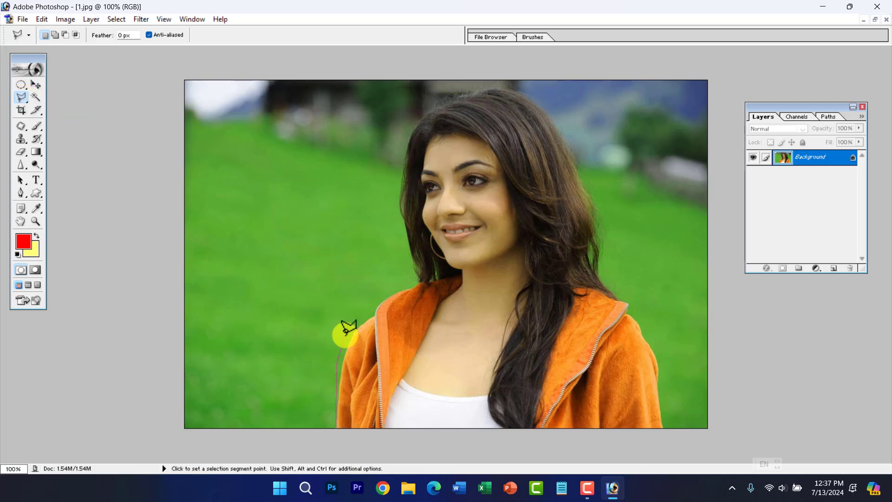
{"action": "left_click", "coordinate": [356, 321]}
{"action": "left_click", "coordinate": [378, 300]}
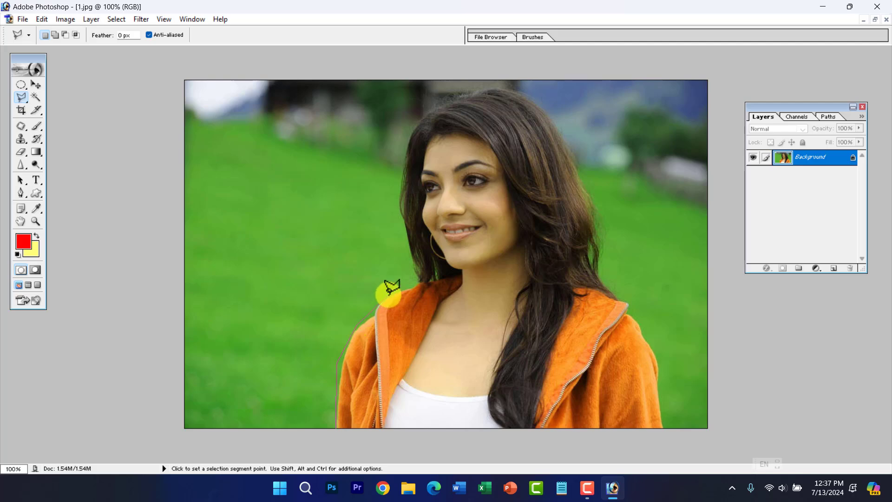
{"action": "left_click", "coordinate": [418, 281]}
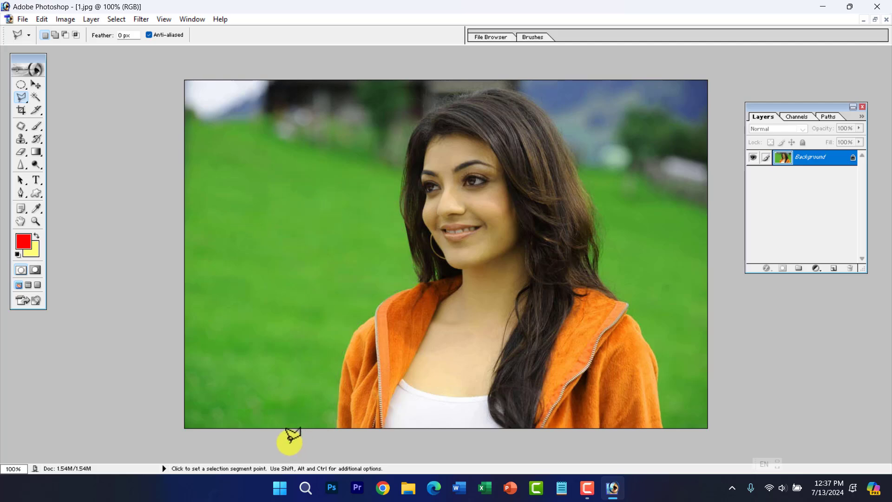
Draw a loose freehand Lasso selection around the whole woman, leaving a margin of background around her
{"action": "left_click", "coordinate": [15, 88]}
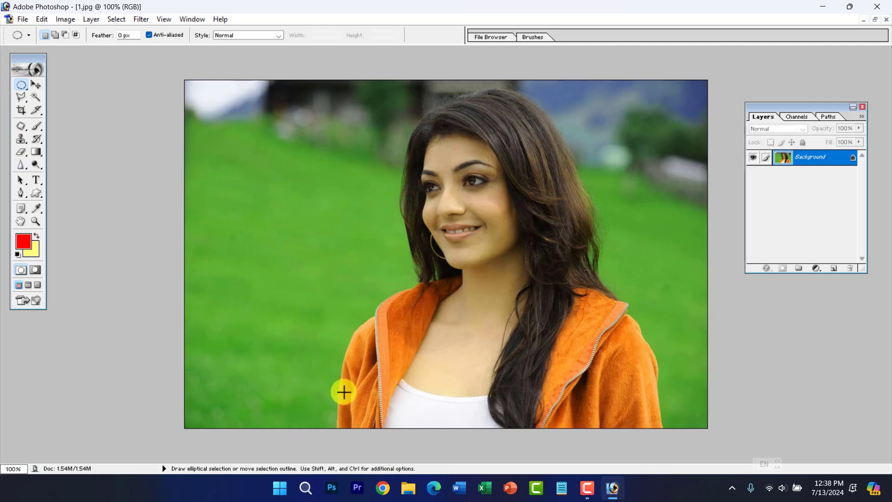
{"action": "left_click_drag", "start_coordinate": [22, 96], "coordinate": [61, 98]}
{"action": "mouse_move", "coordinate": [320, 425]}
{"action": "left_mouse_down"}
{"action": "mouse_move", "coordinate": [317, 342]}
{"action": "mouse_move", "coordinate": [333, 304]}
{"action": "mouse_move", "coordinate": [374, 281]}
{"action": "mouse_move", "coordinate": [387, 244]}
{"action": "mouse_move", "coordinate": [377, 155]}
{"action": "mouse_move", "coordinate": [392, 120]}
{"action": "mouse_move", "coordinate": [416, 88]}
{"action": "mouse_move", "coordinate": [452, 77]}
{"action": "mouse_move", "coordinate": [547, 86]}
{"action": "mouse_move", "coordinate": [584, 117]}
{"action": "mouse_move", "coordinate": [656, 250]}
{"action": "mouse_move", "coordinate": [677, 335]}
{"action": "mouse_move", "coordinate": [718, 432]}
{"action": "mouse_move", "coordinate": [663, 486]}
{"action": "mouse_move", "coordinate": [419, 469]}
{"action": "mouse_move", "coordinate": [414, 450]}
{"action": "left_mouse_up"}
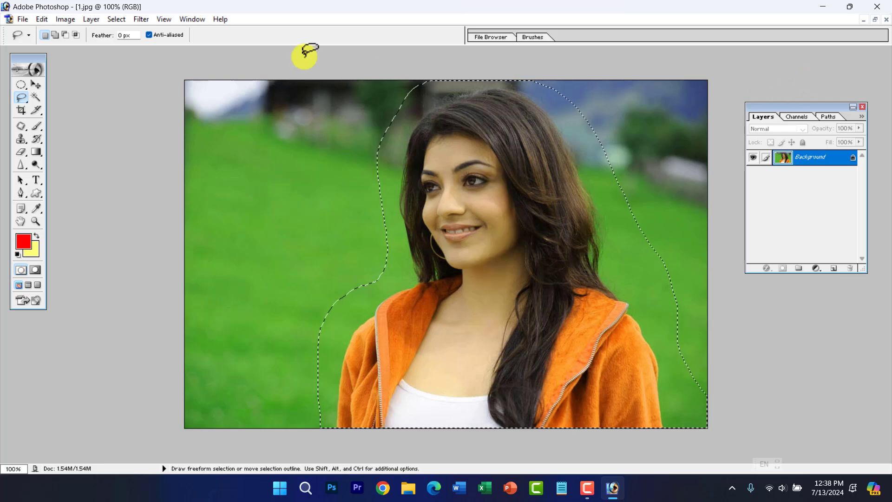
Open the mountain and flower meadow image pexels-pixabay-36478.jpg from the Downloads folder
{"action": "left_click", "coordinate": [22, 19]}
{"action": "left_click", "coordinate": [52, 48]}
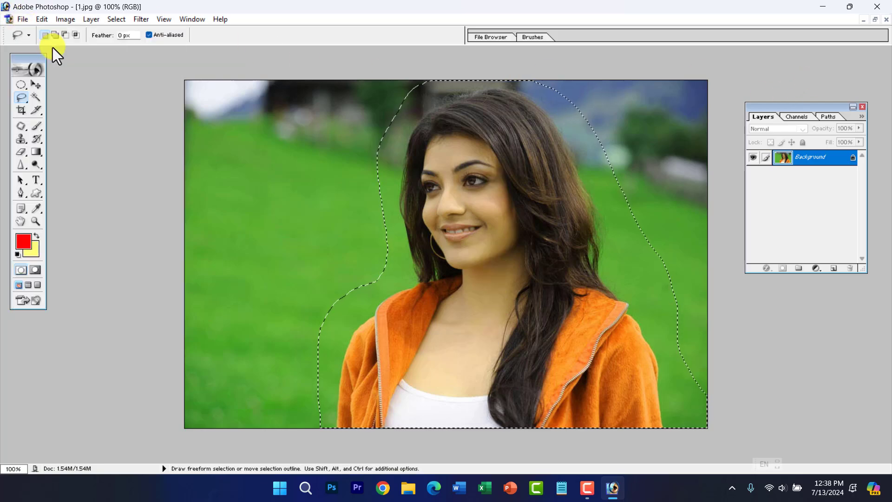
{"action": "left_click", "coordinate": [310, 135]}
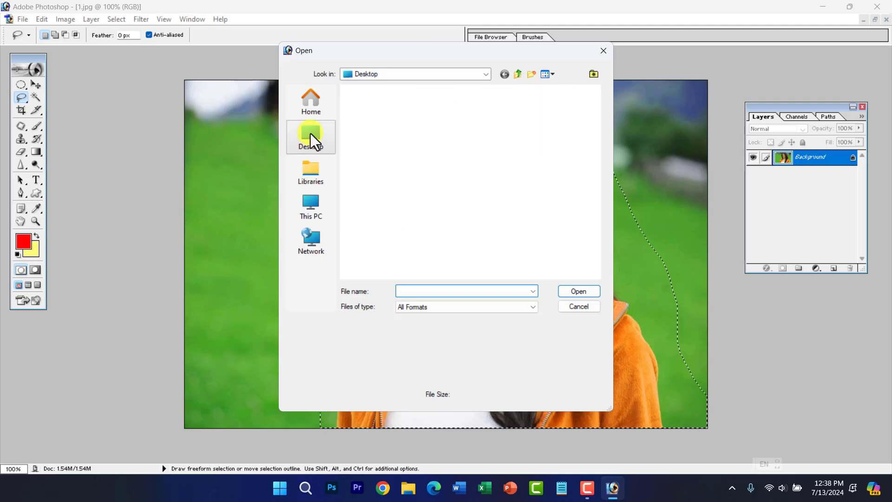
{"action": "double_click", "coordinate": [392, 224]}
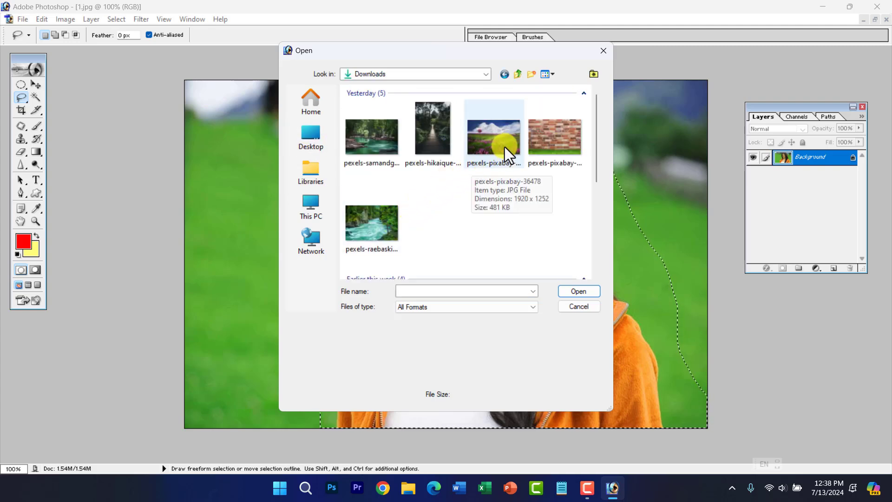
{"action": "left_click", "coordinate": [504, 147]}
{"action": "double_click", "coordinate": [505, 147]}
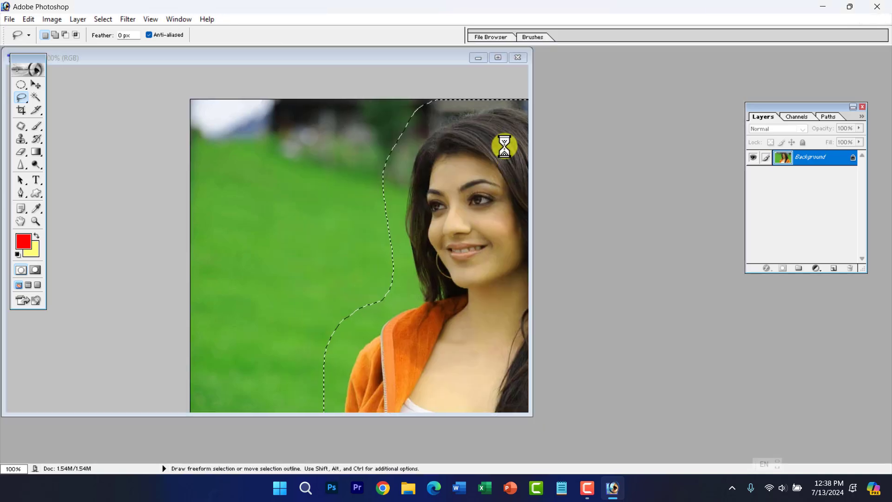
Arrange the two image windows side by side and move the selected woman onto the flower meadow in the landscape image
{"action": "left_click_drag", "start_coordinate": [400, 62], "coordinate": [701, 87]}
{"action": "left_click", "coordinate": [37, 85]}
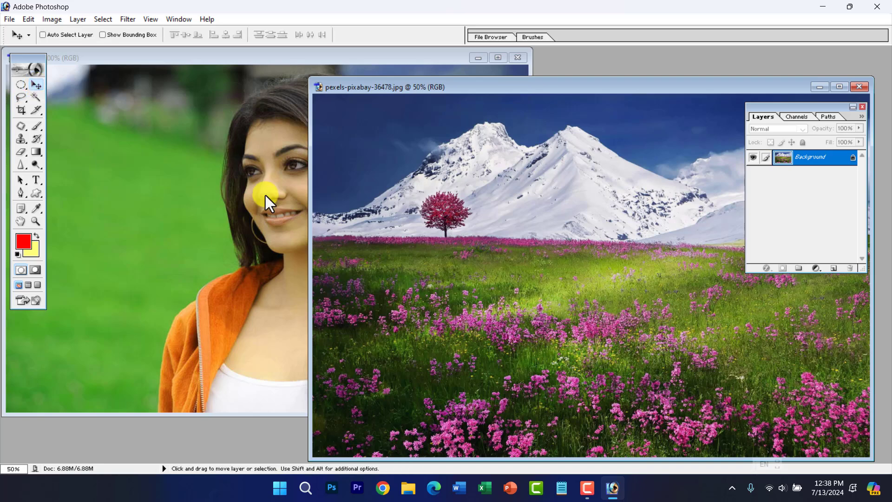
{"action": "left_click", "coordinate": [267, 190]}
{"action": "mouse_move", "coordinate": [267, 177]}
{"action": "left_mouse_down"}
{"action": "mouse_move", "coordinate": [297, 171]}
{"action": "mouse_move", "coordinate": [566, 249]}
{"action": "left_mouse_up"}
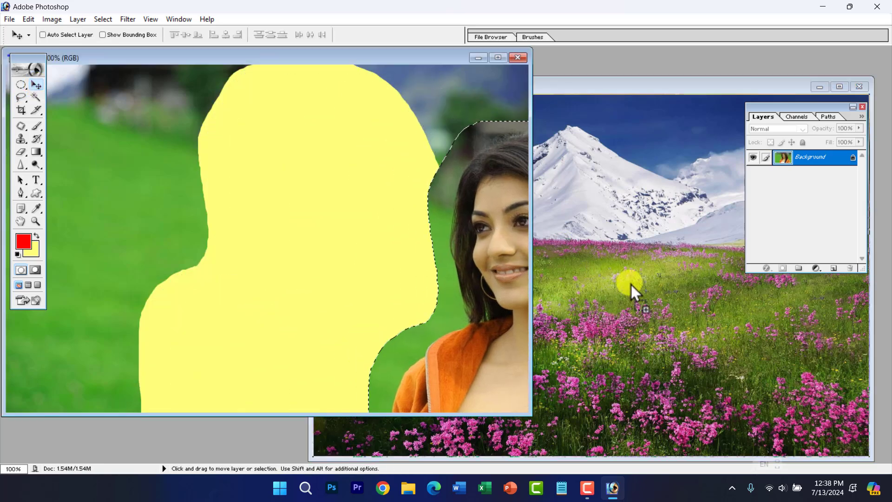
{"action": "left_click_drag", "start_coordinate": [631, 285], "coordinate": [514, 305]}
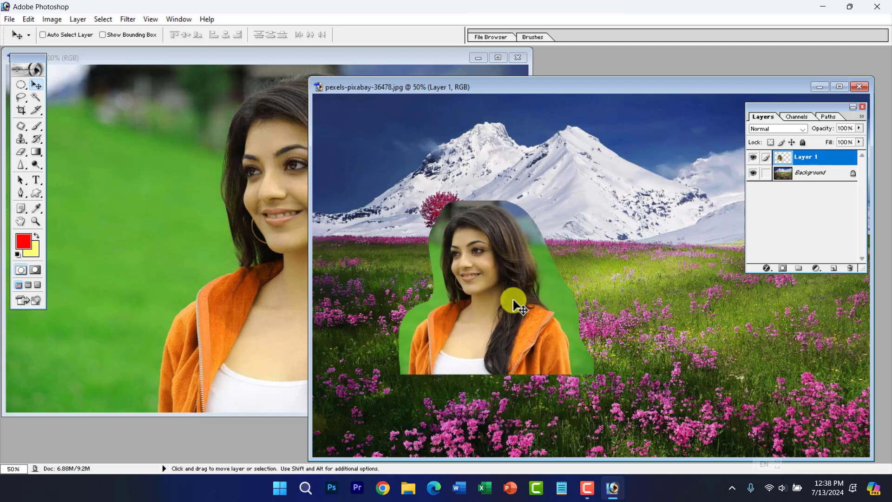
Try deleting a Lasso-selected strip of green background right of the woman on Layer 1, undoing it and clearing the selection
{"action": "left_click", "coordinate": [22, 97]}
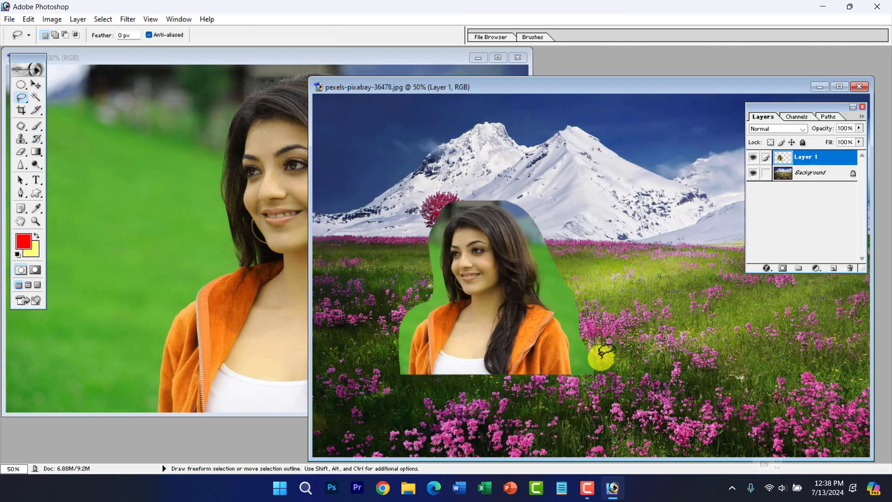
{"action": "left_click", "coordinate": [537, 338], "text": "ctrl"}
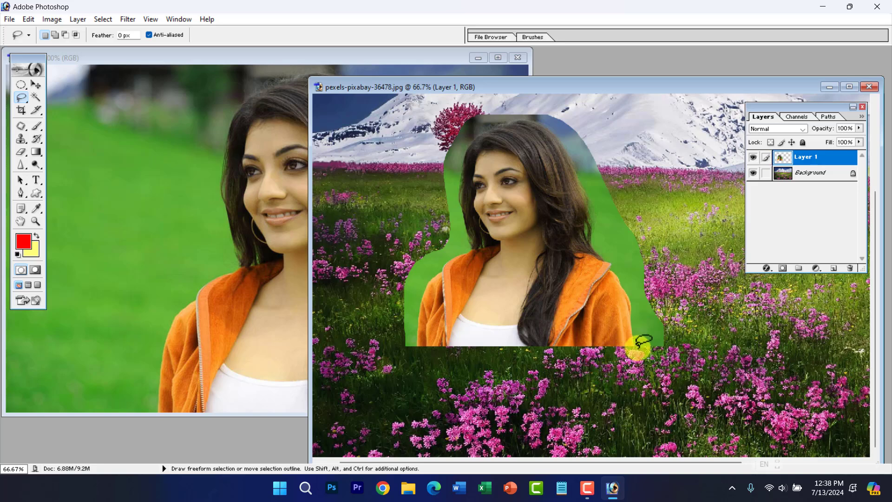
{"action": "mouse_move", "coordinate": [637, 347]}
{"action": "left_mouse_down"}
{"action": "mouse_move", "coordinate": [605, 231]}
{"action": "mouse_move", "coordinate": [627, 196]}
{"action": "mouse_move", "coordinate": [683, 226]}
{"action": "mouse_move", "coordinate": [713, 392]}
{"action": "left_mouse_up"}
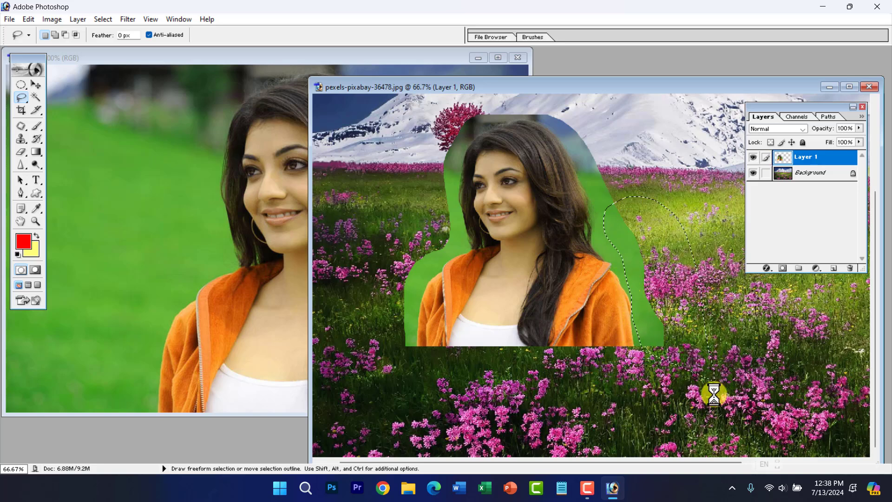
{"action": "key", "text": "Delete"}
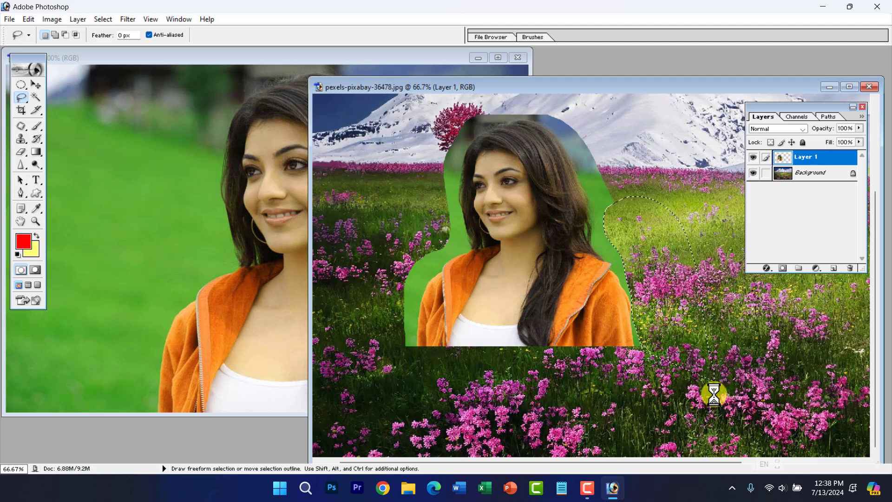
{"action": "key", "text": "ctrl+z"}
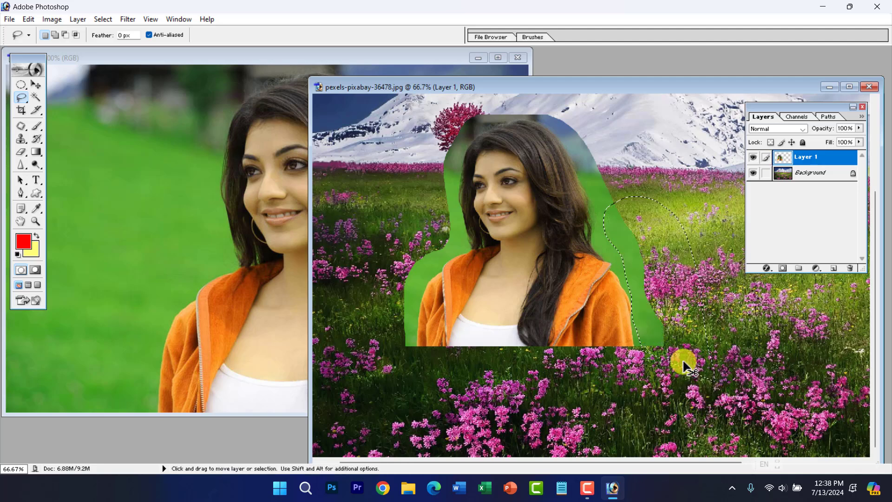
{"action": "left_click", "coordinate": [642, 297]}
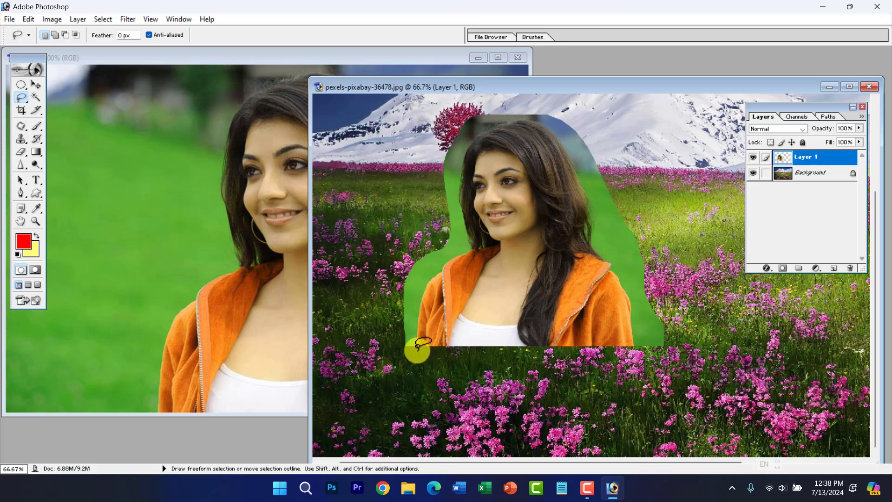
Try deleting a Lasso-selected strip of green background beside the woman's left-hand sleeve, undoing it and clearing the selection
{"action": "mouse_move", "coordinate": [412, 345]}
{"action": "left_mouse_down"}
{"action": "mouse_move", "coordinate": [442, 240]}
{"action": "mouse_move", "coordinate": [417, 233]}
{"action": "mouse_move", "coordinate": [370, 346]}
{"action": "mouse_move", "coordinate": [370, 408]}
{"action": "left_mouse_up"}
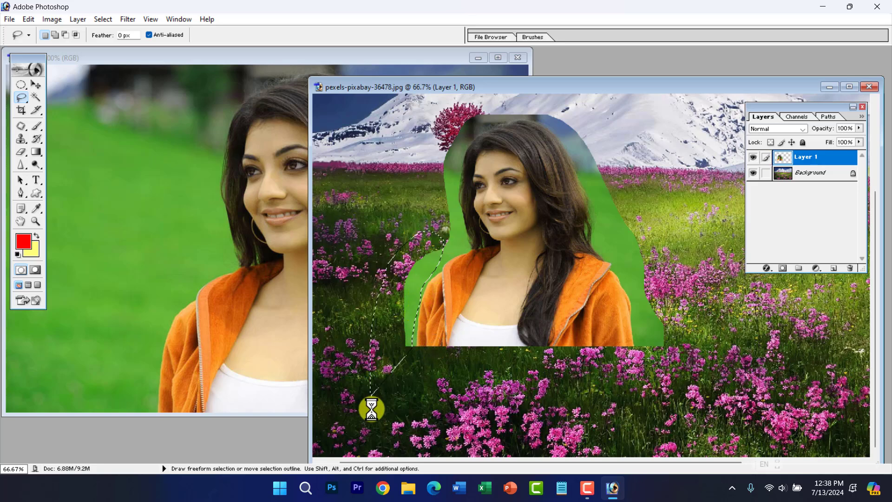
{"action": "key", "text": "Delete"}
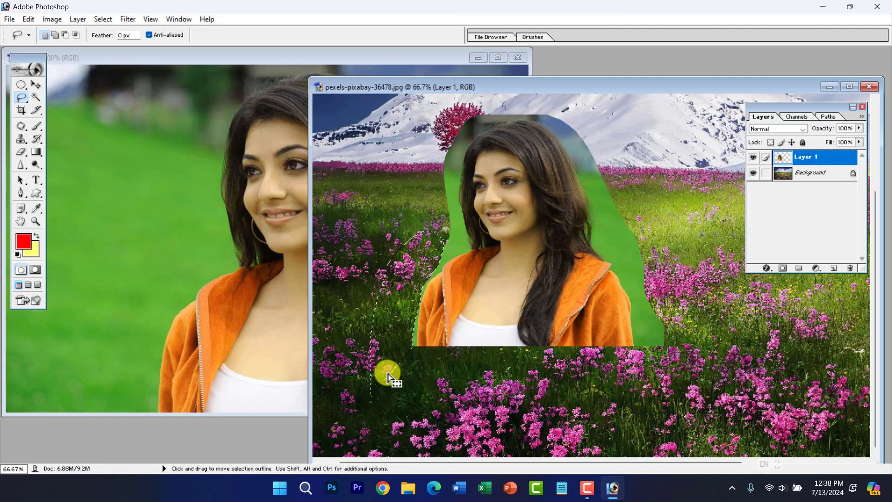
{"action": "left_click", "coordinate": [460, 237]}
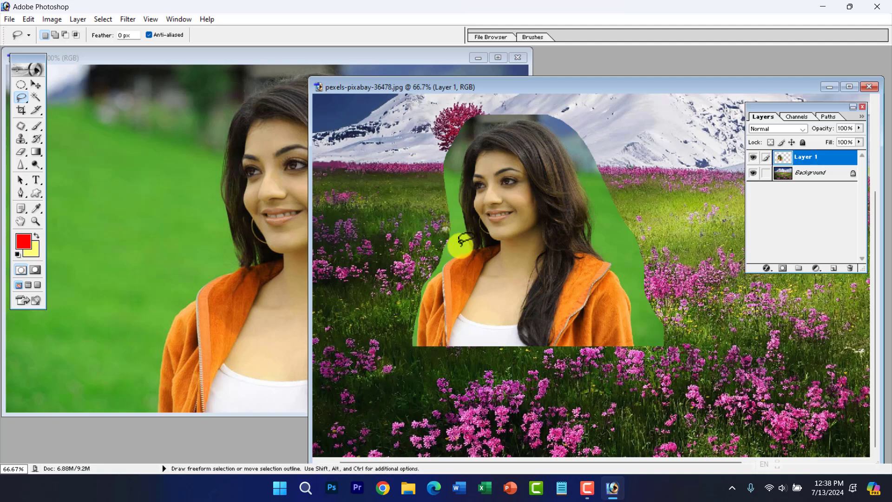
{"action": "key", "text": "ctrl+alt+z"}
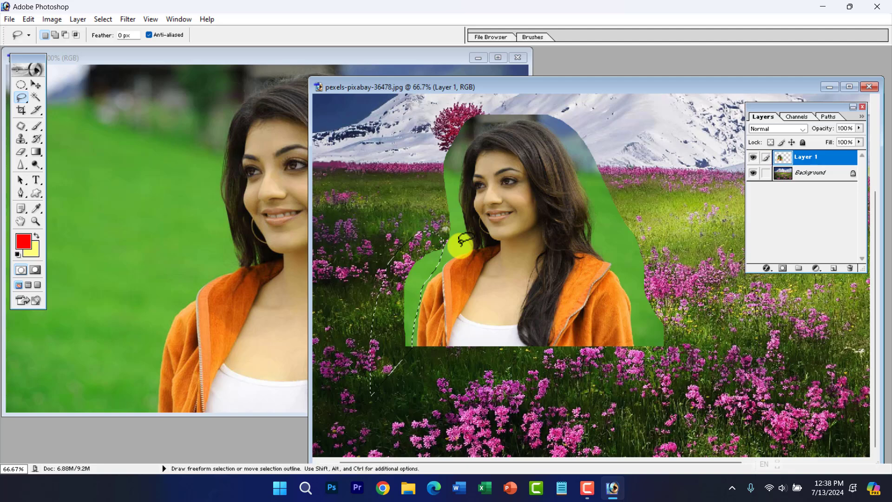
{"action": "key", "text": "ctrl+d"}
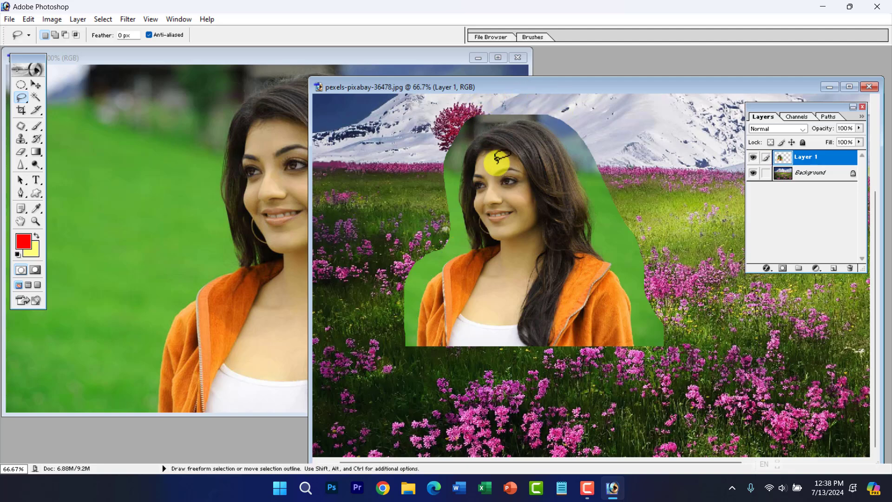
Select the empty area around the woman on Layer 1 with the Magic Wand and feather the selection by 50 pixels
{"action": "left_click", "coordinate": [36, 97]}
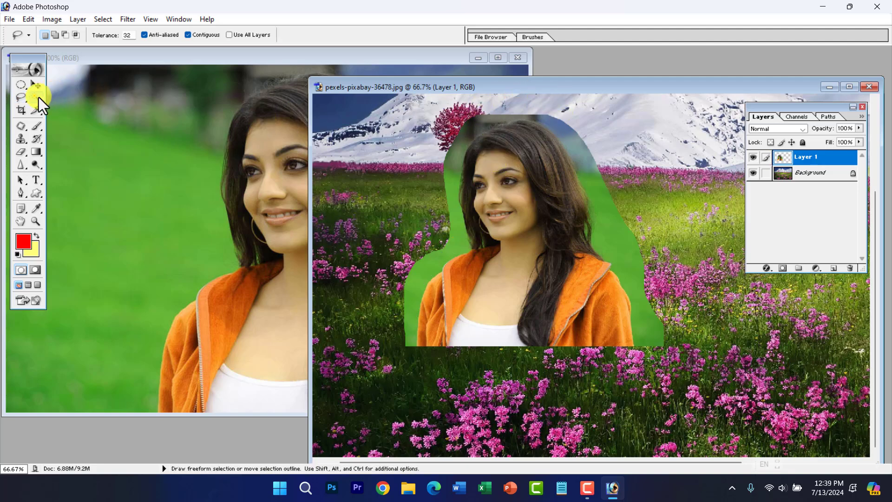
{"action": "left_click", "coordinate": [679, 178]}
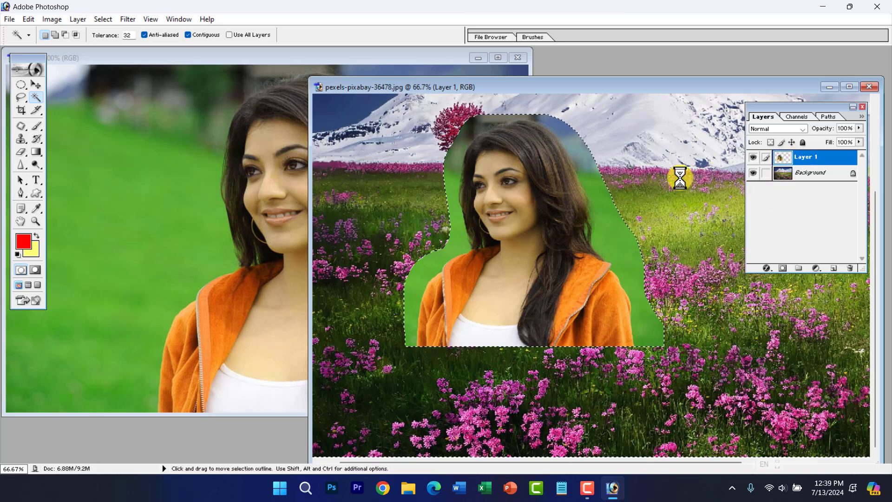
{"action": "right_click", "coordinate": [633, 166]}
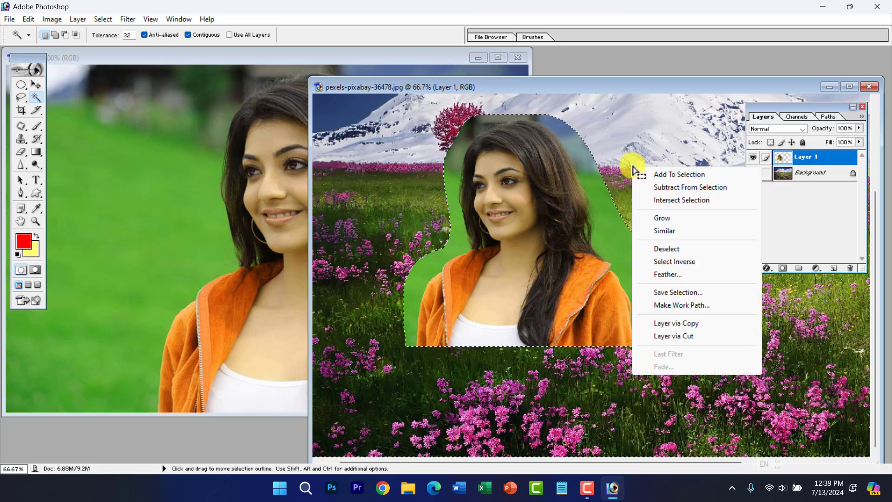
{"action": "left_click", "coordinate": [670, 274]}
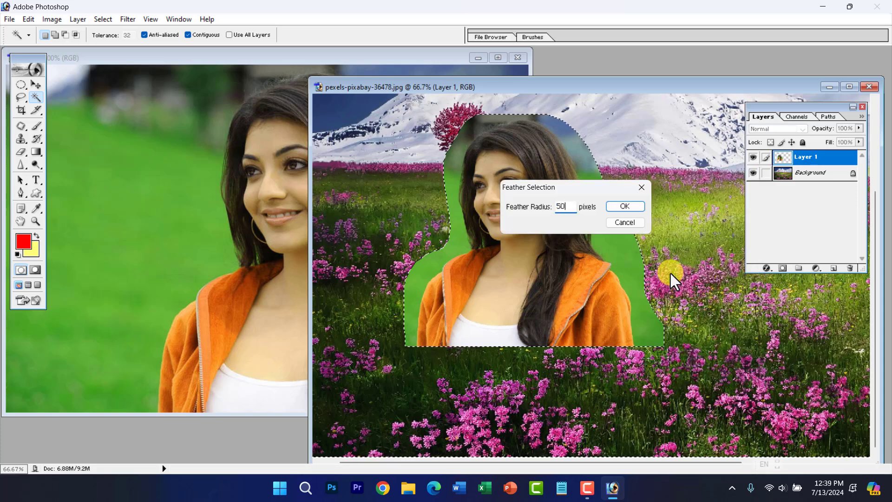
{"action": "key", "text": "Return"}
Delete the feathered selection from Layer 1 three times to fade the cutout's green edges into the landscape
{"action": "key", "text": "Delete"}
{"action": "key", "text": "Delete"}
{"action": "key", "text": "Delete"}
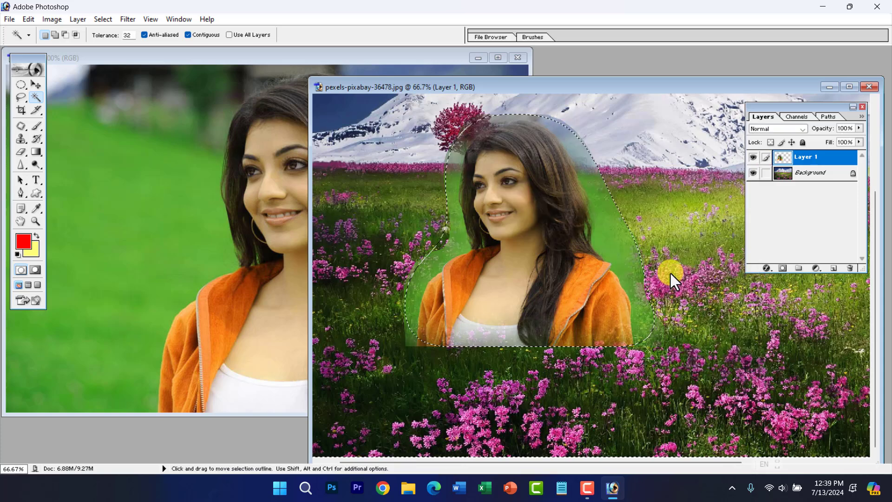
Delete the feathered selection from Layer 1 four more times to fade the cutout's edges further, and clear the selection
{"action": "key", "text": "Delete"}
{"action": "key", "text": "Delete"}
{"action": "key", "text": "Delete"}
{"action": "key", "text": "Delete"}
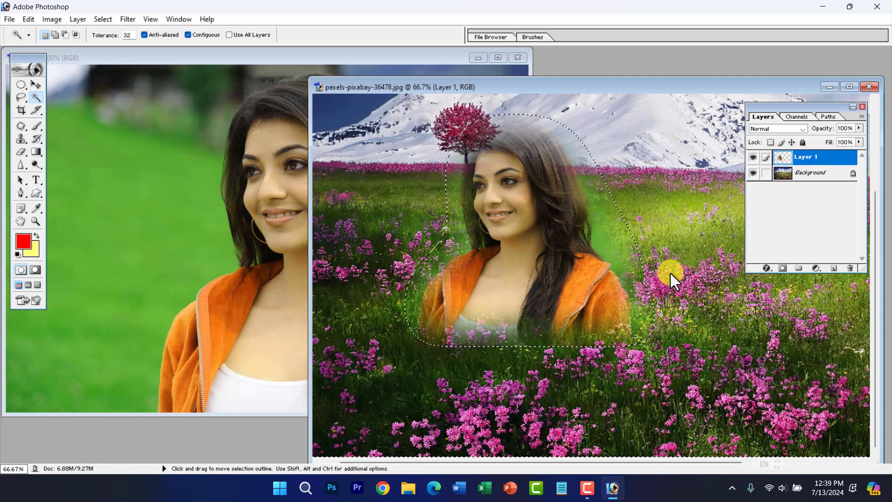
{"action": "key", "text": "ctrl+d"}
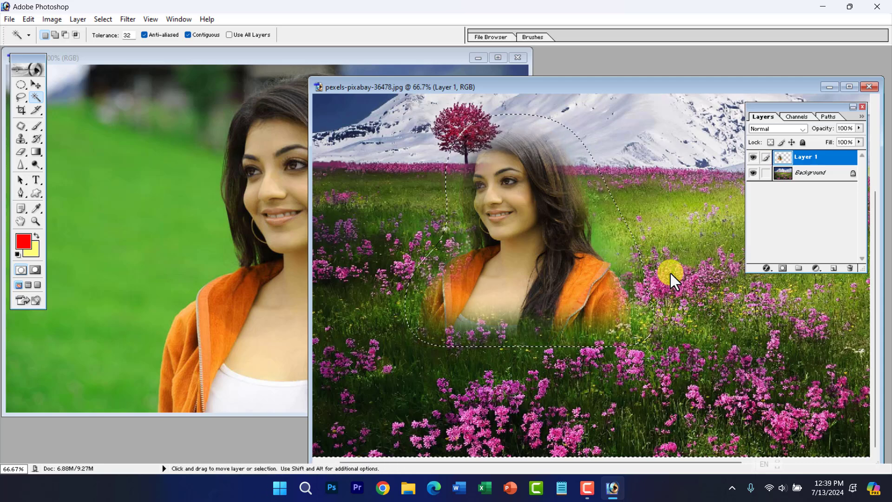
Move the faded cutout of the woman down among the pink flowers in the lower part of the meadow
{"action": "left_click", "coordinate": [35, 86]}
{"action": "left_click_drag", "start_coordinate": [607, 238], "coordinate": [653, 358]}
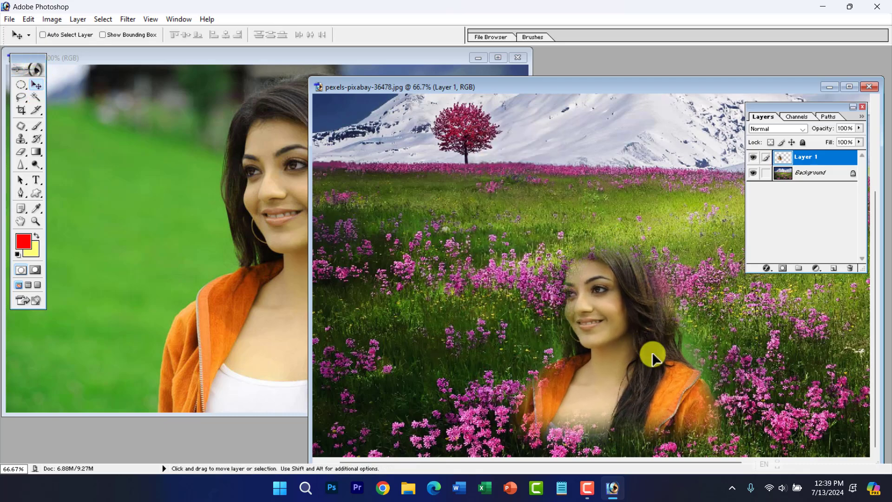
{"action": "left_click", "coordinate": [634, 342], "text": "ctrl"}
{"action": "left_click", "coordinate": [633, 343], "text": "ctrl+alt"}
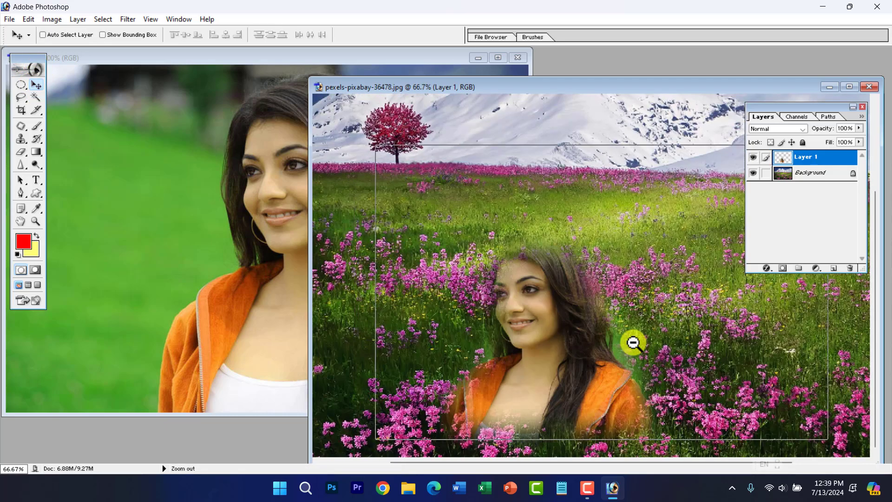
{"action": "left_click", "coordinate": [633, 342], "text": "ctrl+alt"}
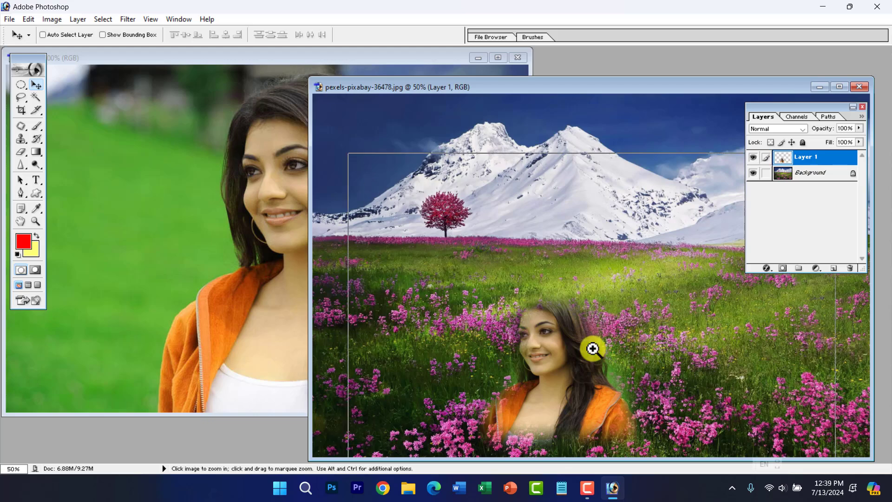
{"action": "left_click", "coordinate": [593, 348], "text": "ctrl"}
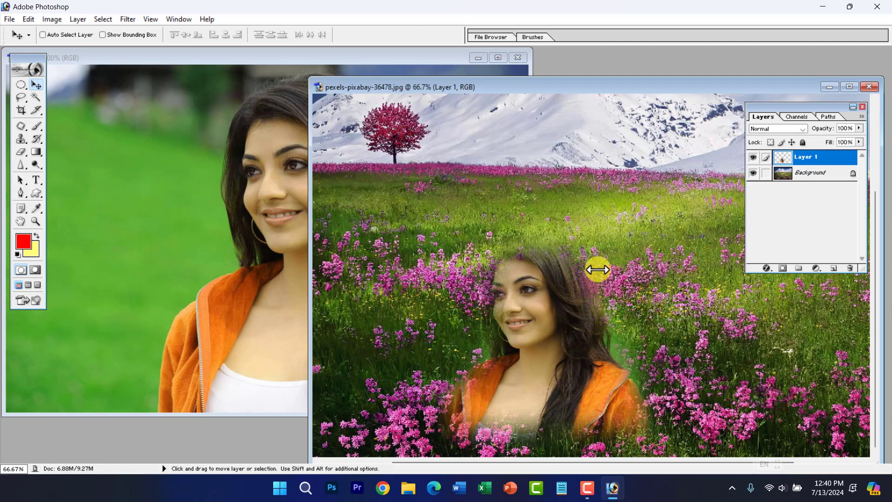
Draw an elliptical selection around the woman on Layer 1 and clear it without feathering
{"action": "left_click", "coordinate": [16, 99]}
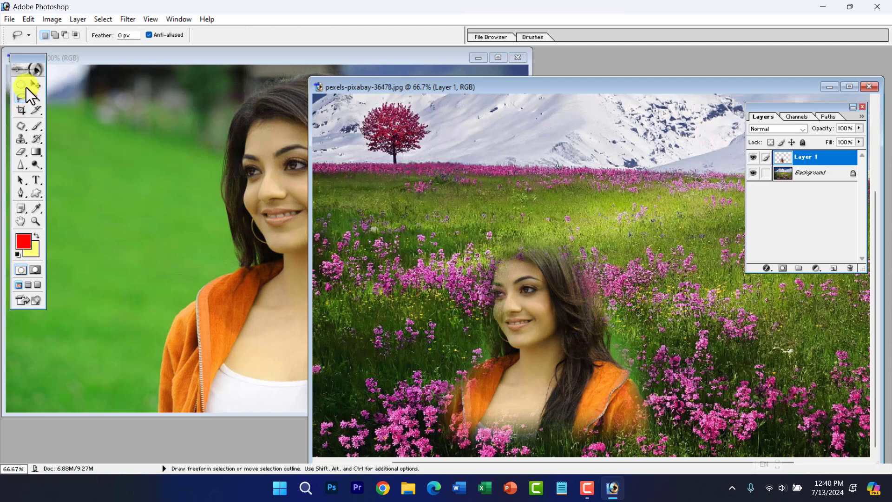
{"action": "left_click", "coordinate": [25, 86]}
{"action": "left_click", "coordinate": [39, 100]}
{"action": "left_click", "coordinate": [24, 89]}
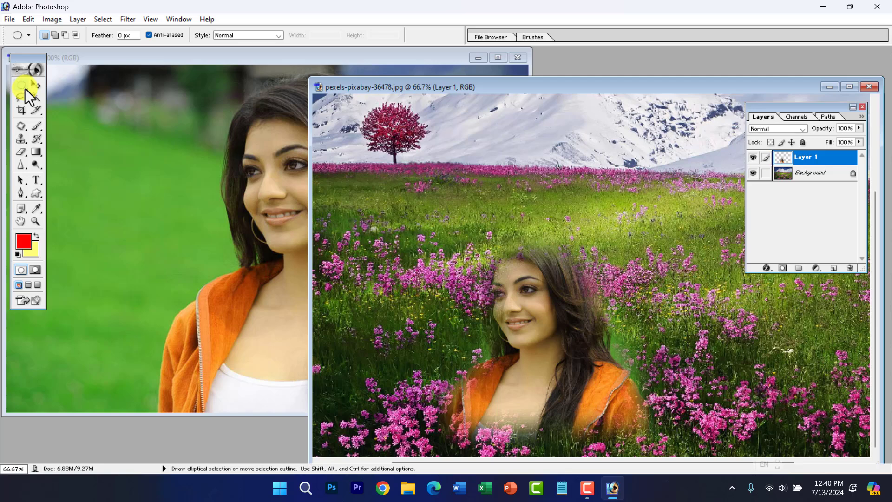
{"action": "left_click_drag", "start_coordinate": [454, 205], "coordinate": [648, 449]}
{"action": "right_click", "coordinate": [599, 344]}
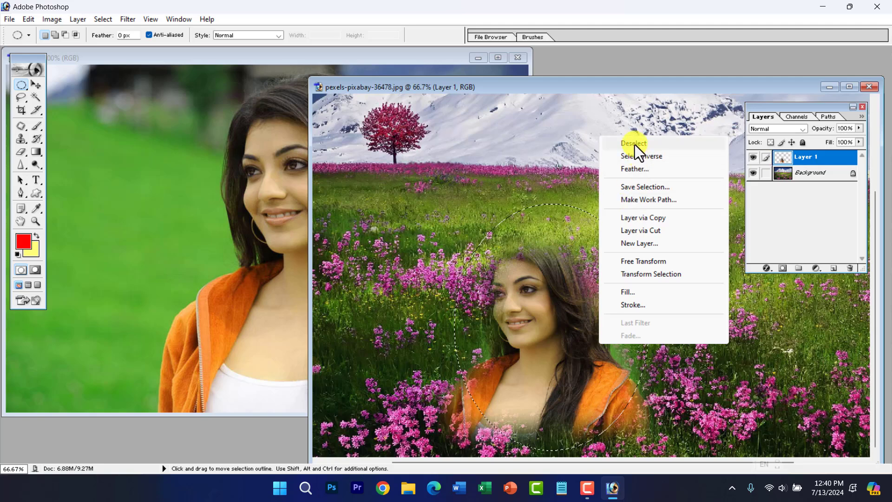
{"action": "left_click", "coordinate": [459, 172]}
{"action": "left_click", "coordinate": [458, 172]}
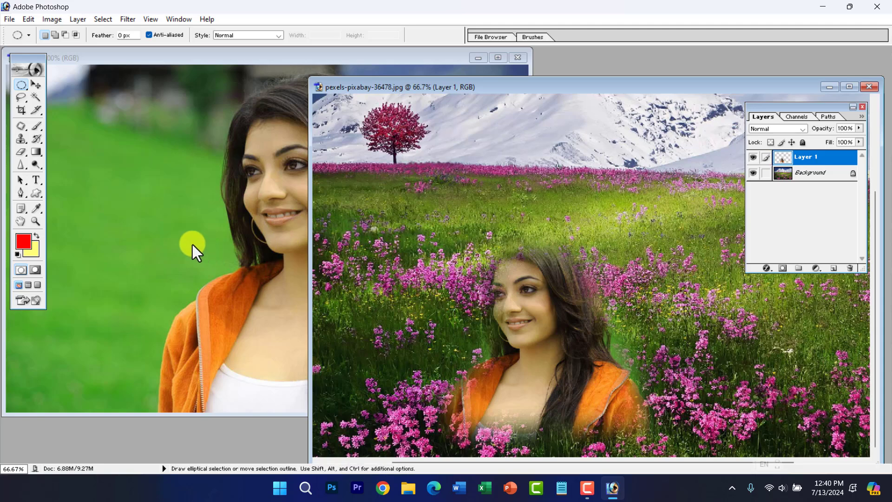
Select the empty area around the woman on Layer 1 with the Magic Wand and clear the selection
{"action": "left_click", "coordinate": [21, 97]}
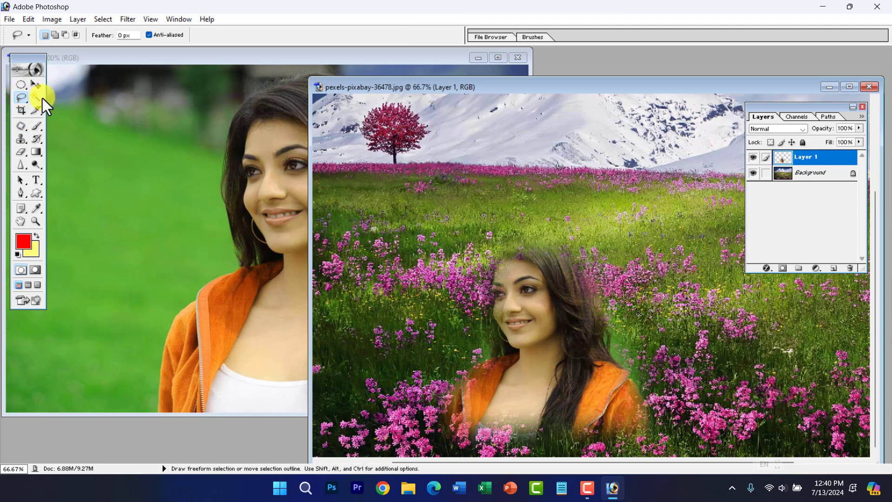
{"action": "left_click", "coordinate": [36, 96]}
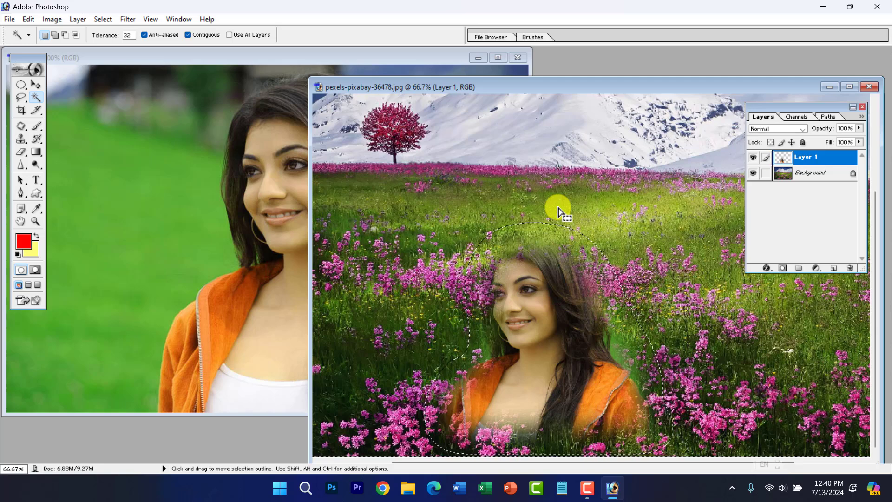
{"action": "key", "text": "ctrl+d"}
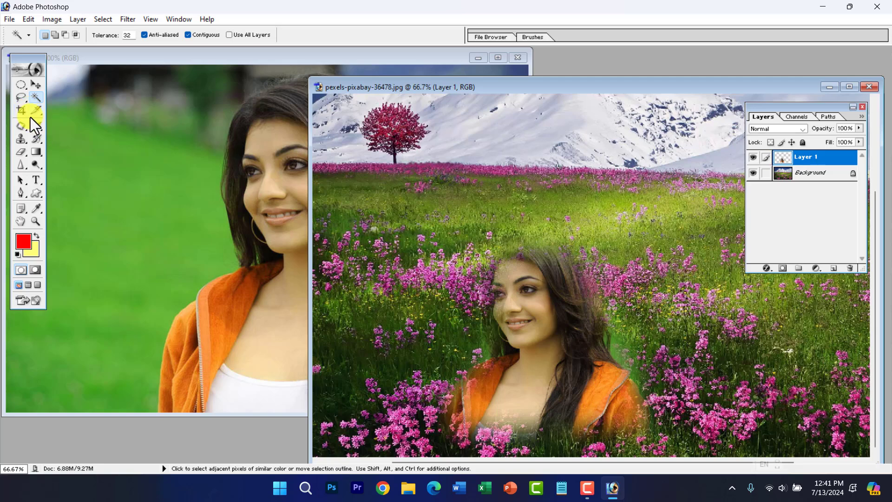
{"action": "mouse_move", "coordinate": [34, 154]}
{"action": "left_mouse_down"}
{"action": "mouse_move", "coordinate": [68, 159]}
{"action": "mouse_move", "coordinate": [71, 168]}
{"action": "mouse_move", "coordinate": [68, 151]}
{"action": "left_mouse_up"}
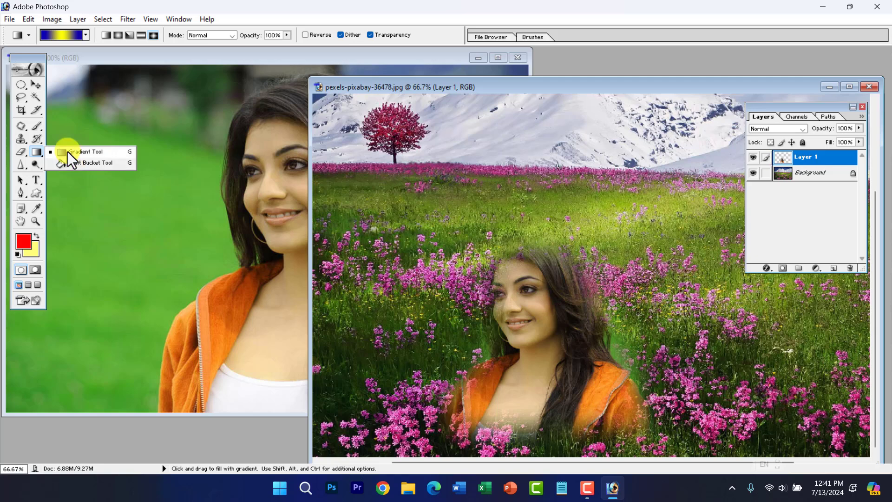
{"action": "left_click", "coordinate": [25, 179]}
{"action": "left_click_drag", "start_coordinate": [33, 180], "coordinate": [34, 233]}
{"action": "left_click", "coordinate": [19, 225]}
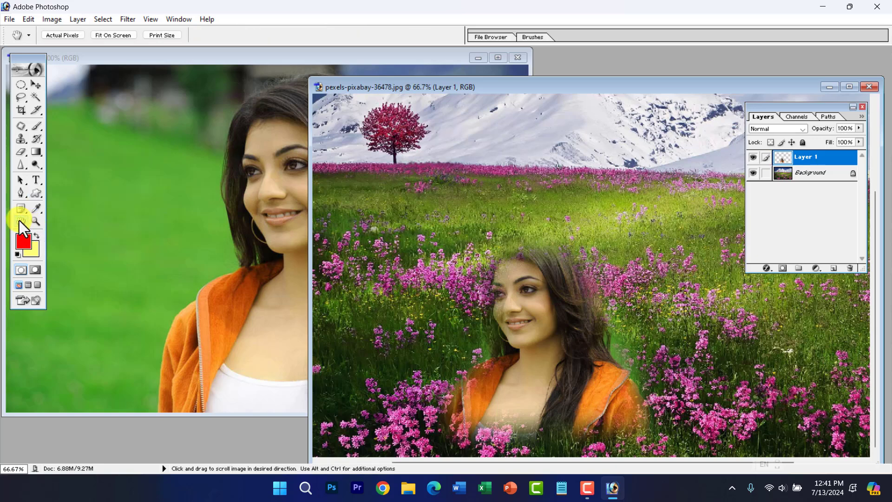
{"action": "left_click", "coordinate": [15, 135]}
{"action": "mouse_move", "coordinate": [16, 127]}
{"action": "left_mouse_down"}
{"action": "mouse_move", "coordinate": [54, 129]}
{"action": "mouse_move", "coordinate": [57, 138]}
{"action": "left_mouse_up"}
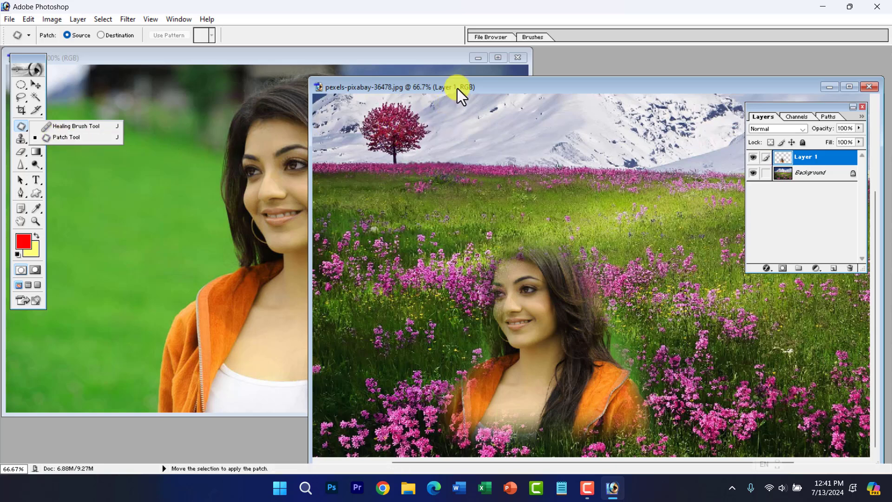
Close the pexels-pixabay-36478.jpg composite and maximize the 1.jpg window with the woman's original photo
{"action": "left_click_drag", "start_coordinate": [458, 89], "coordinate": [216, 107]}
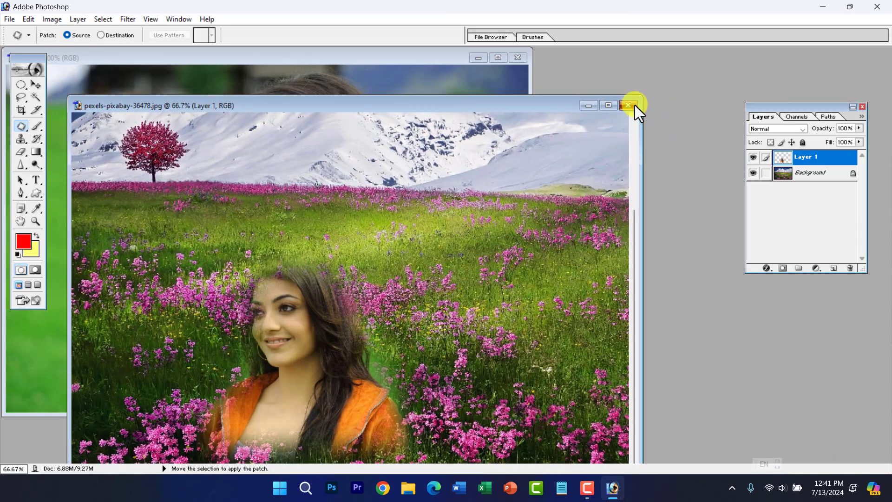
{"action": "left_click", "coordinate": [629, 105]}
{"action": "left_click", "coordinate": [448, 190]}
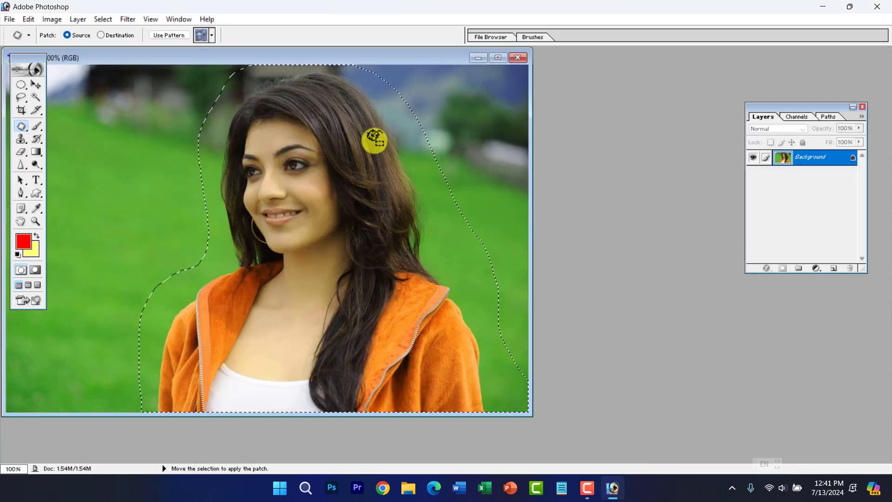
{"action": "double_click", "coordinate": [332, 55]}
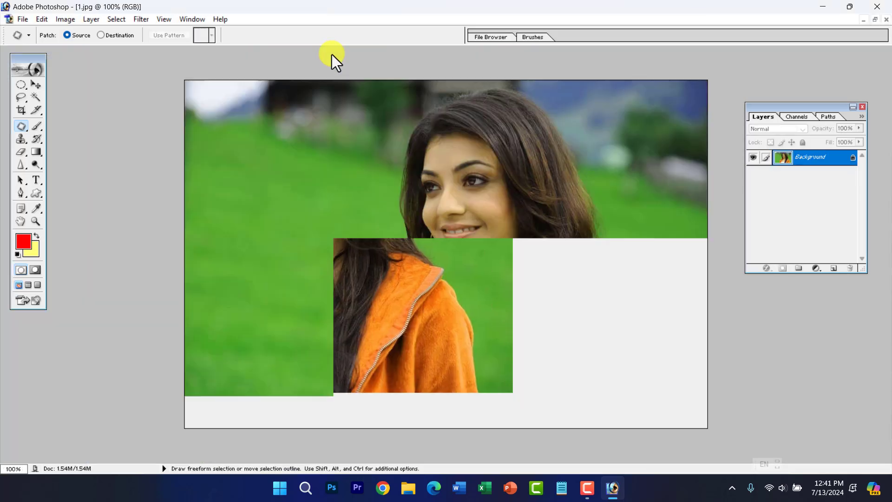
{"action": "left_click", "coordinate": [430, 165], "text": "ctrl"}
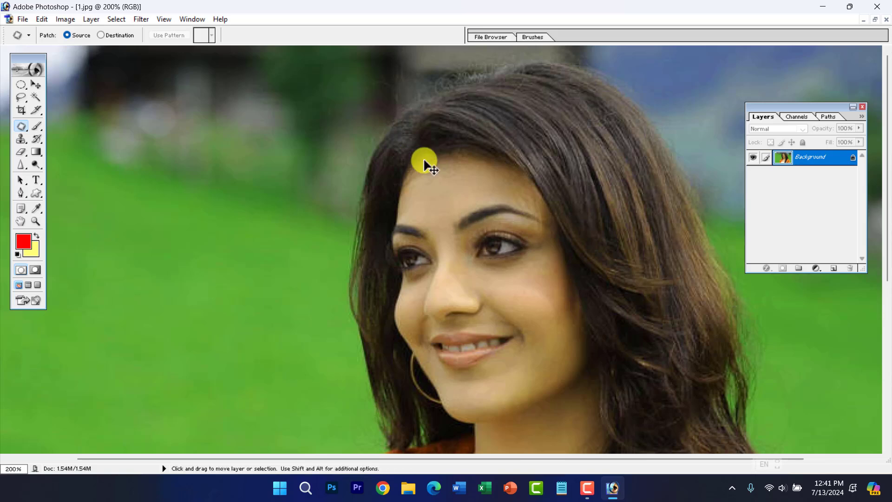
Switch to Chrome and search Google Images for "boat on sea"
{"action": "left_click", "coordinate": [383, 489]}
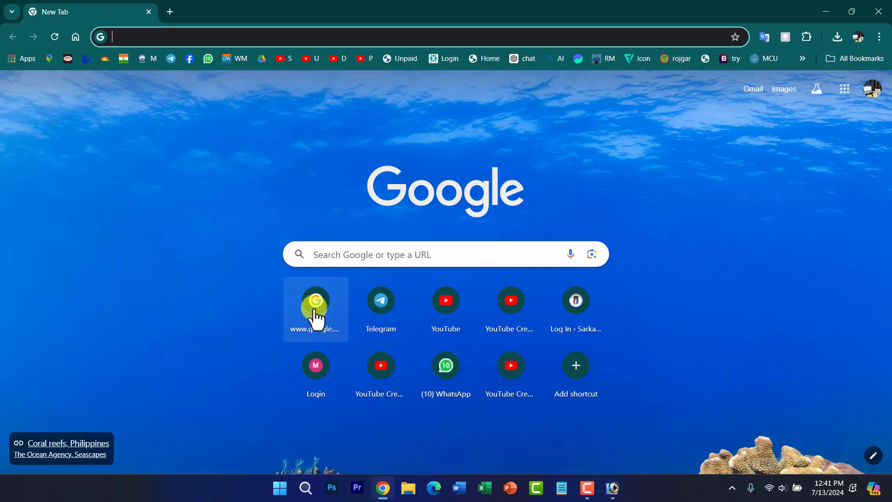
{"action": "left_click", "coordinate": [314, 311]}
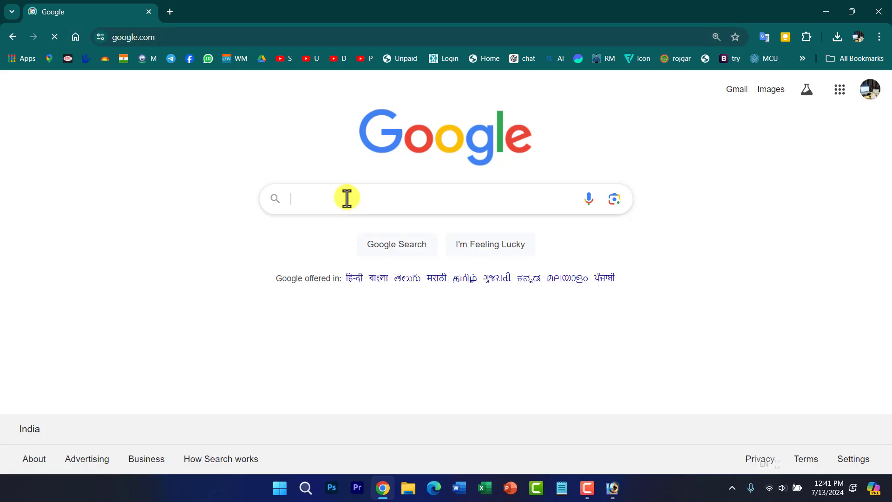
{"action": "left_click", "coordinate": [347, 198]}
{"action": "type", "text": "boat "}
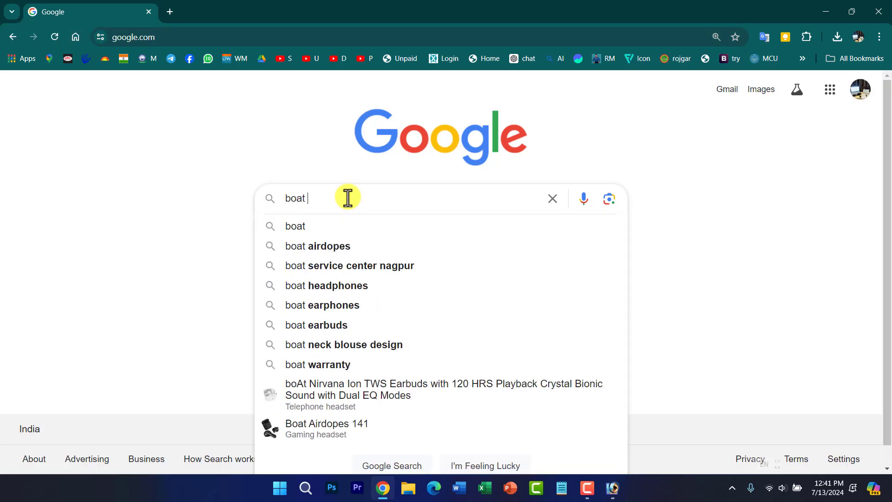
{"action": "type", "text": "on sea"}
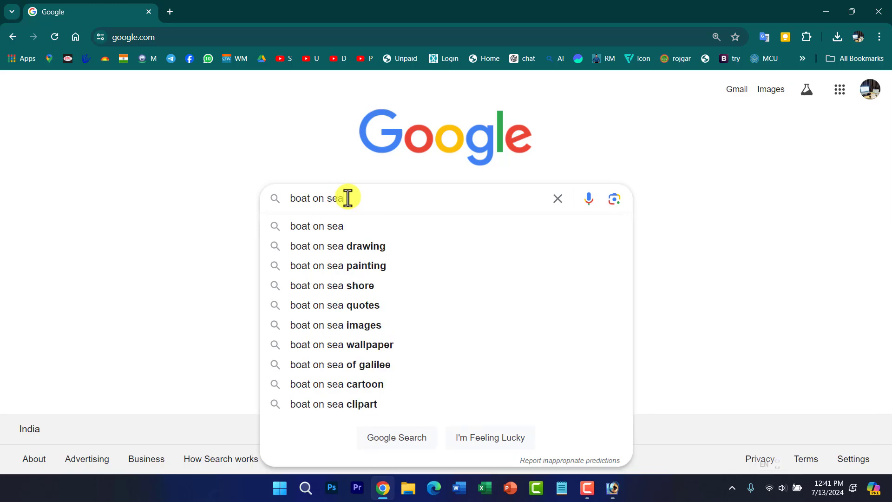
{"action": "key", "text": "Return"}
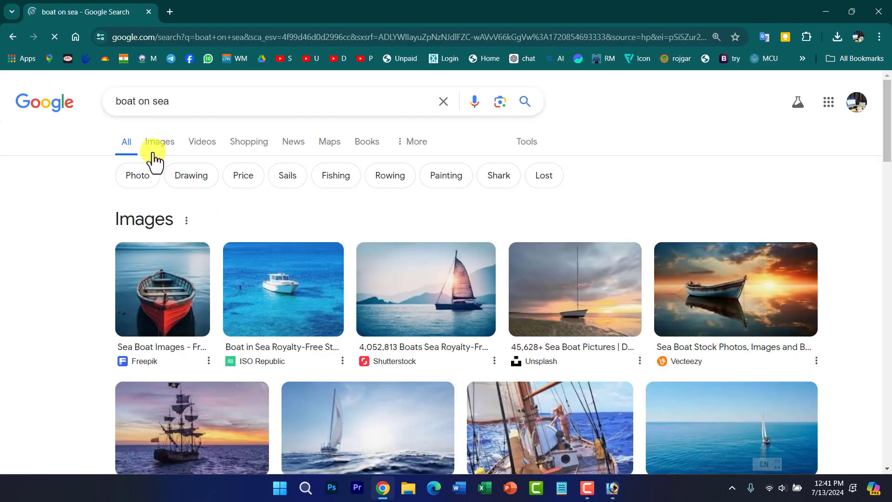
{"action": "left_click", "coordinate": [158, 143]}
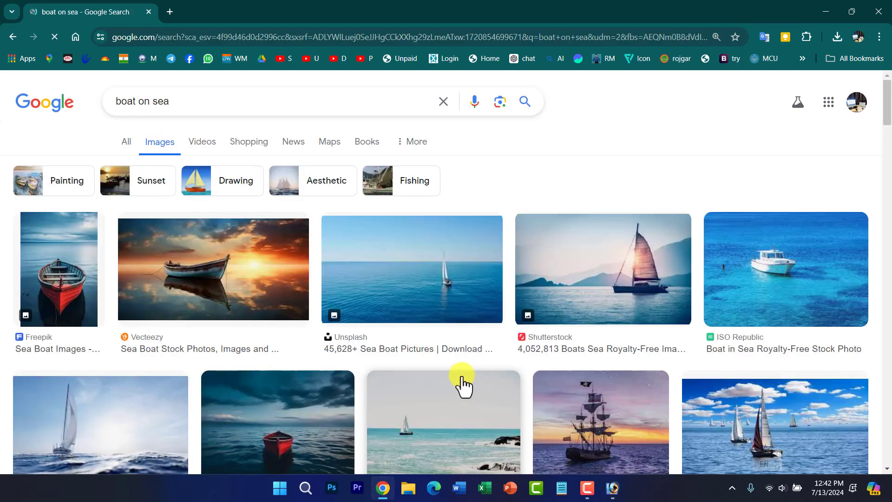
Open the Freepik picture of the red boat under dark clouds and try to save it to the Practical folder
{"action": "scroll", "coordinate": [304, 351], "scroll_direction": "down", "scroll_amount": 2}
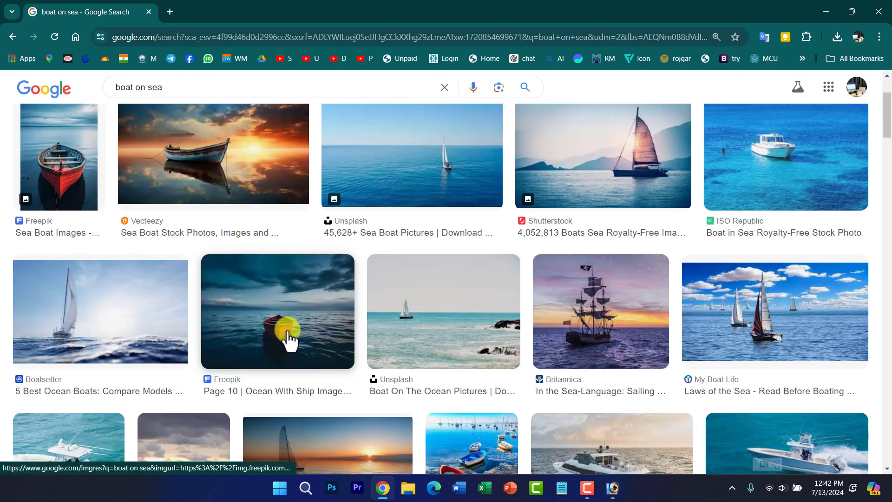
{"action": "left_click", "coordinate": [288, 332]}
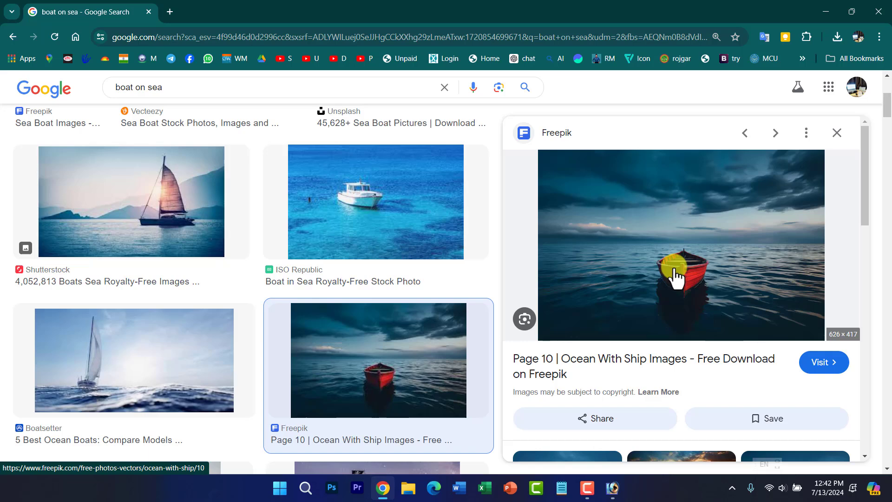
{"action": "right_click", "coordinate": [657, 254]}
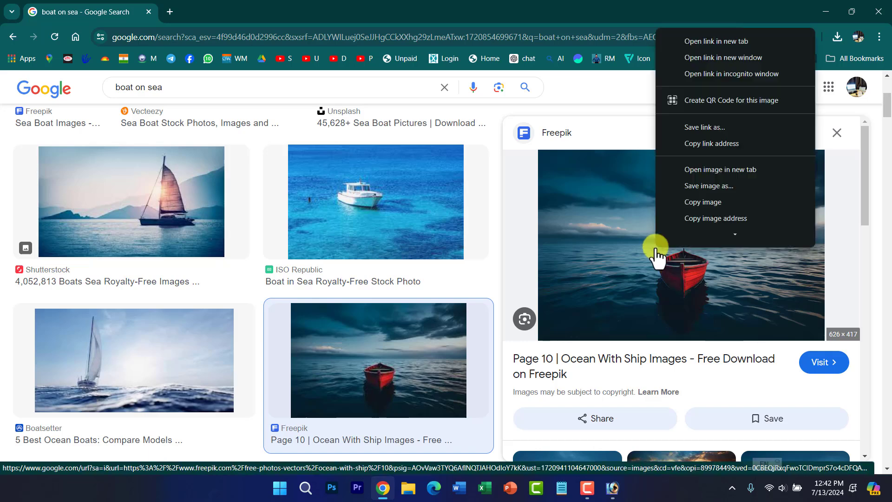
{"action": "left_click", "coordinate": [701, 185]}
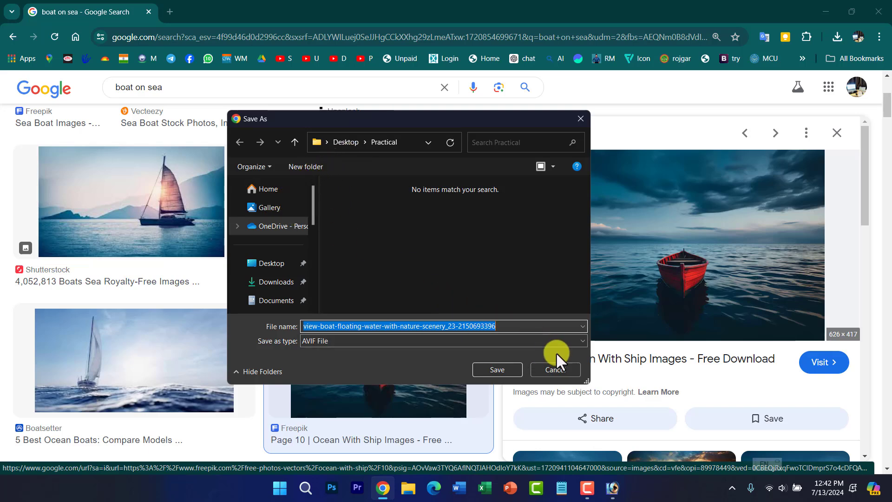
{"action": "left_click", "coordinate": [558, 367]}
Preview the portrait-format red boat picture among the related images, and show and hide the image search filters
{"action": "scroll", "coordinate": [535, 343], "scroll_direction": "down", "scroll_amount": 3}
{"action": "scroll", "coordinate": [651, 335], "scroll_direction": "down", "scroll_amount": 2}
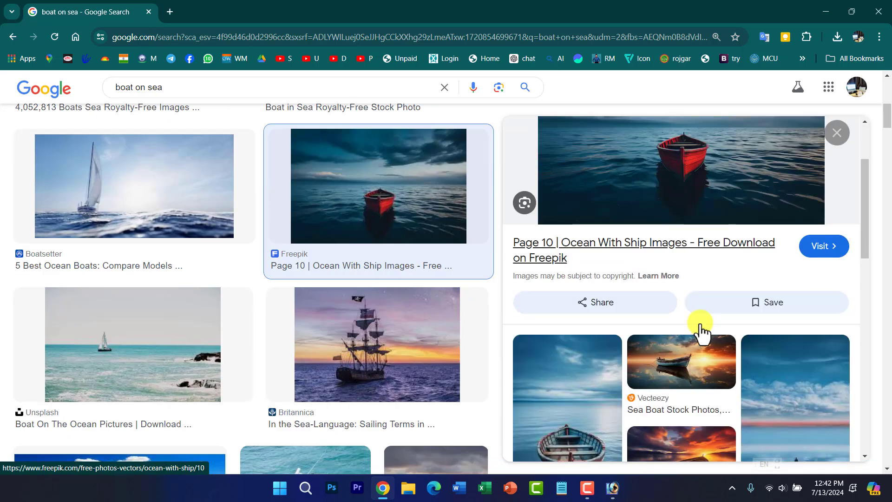
{"action": "scroll", "coordinate": [702, 325], "scroll_direction": "down", "scroll_amount": 2}
{"action": "left_click", "coordinate": [791, 367]}
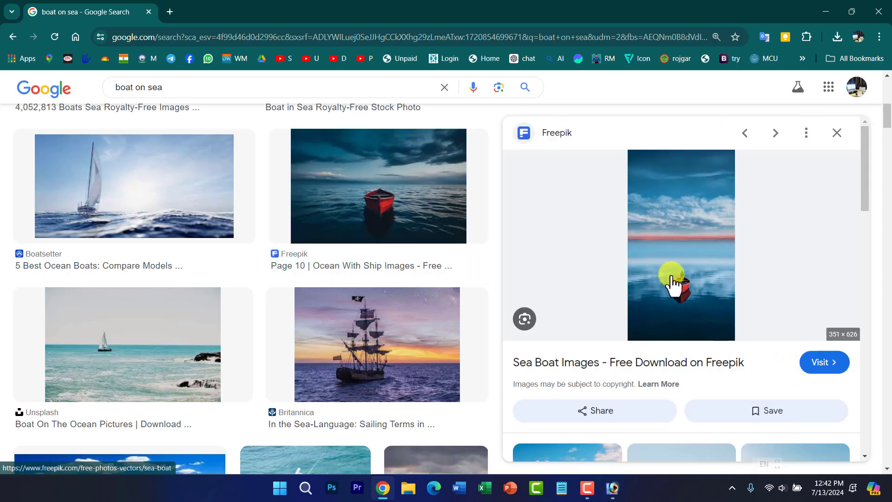
{"action": "scroll", "coordinate": [394, 235], "scroll_direction": "up", "scroll_amount": 8}
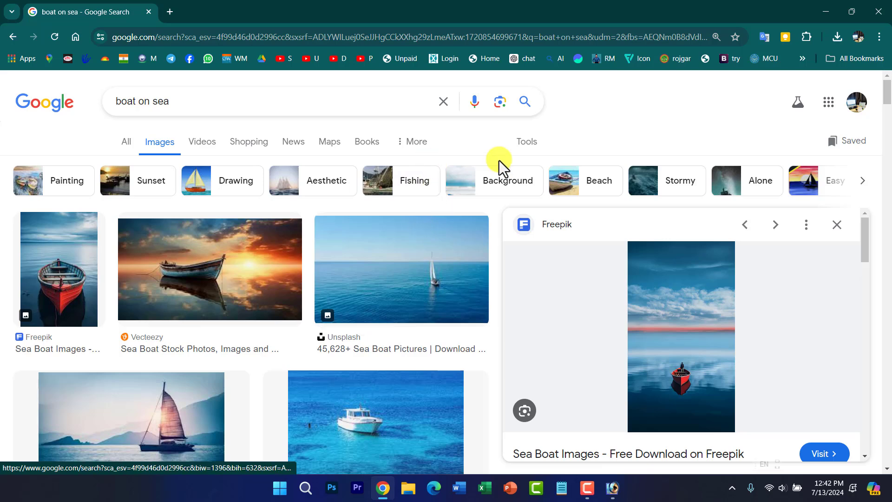
{"action": "left_click", "coordinate": [531, 153]}
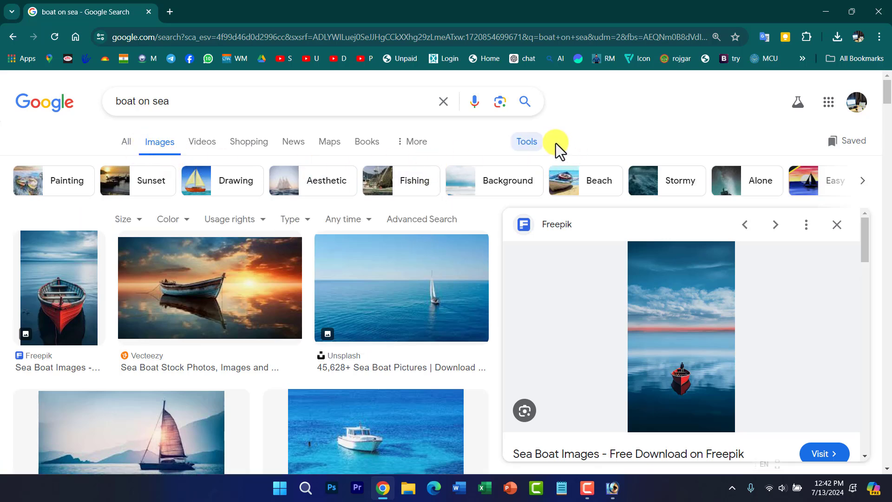
{"action": "left_click", "coordinate": [523, 145]}
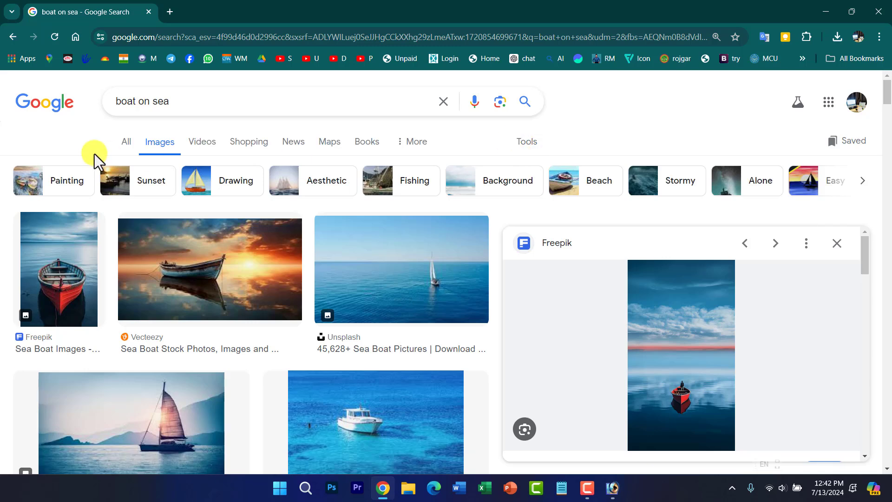
Filter the "boat on sea" image results to Large size
{"action": "left_click", "coordinate": [532, 147]}
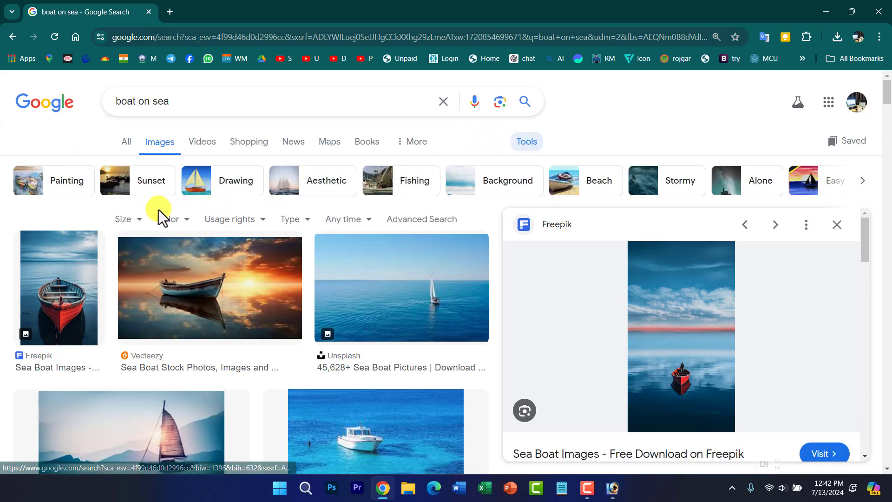
{"action": "left_click", "coordinate": [138, 219]}
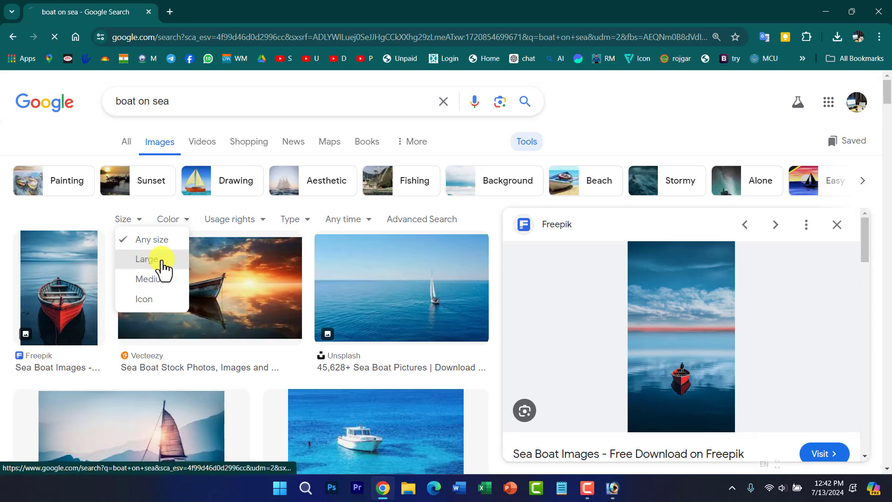
{"action": "left_click", "coordinate": [149, 263]}
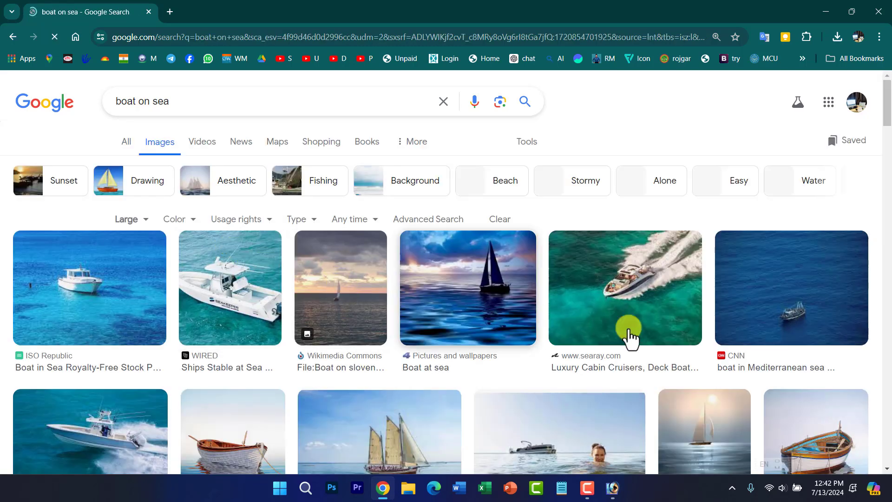
Open the CNN picture of the boat in the Mediterranean sea and save it as boat, a JPEG image, in the Practical folder
{"action": "left_click", "coordinate": [757, 324]}
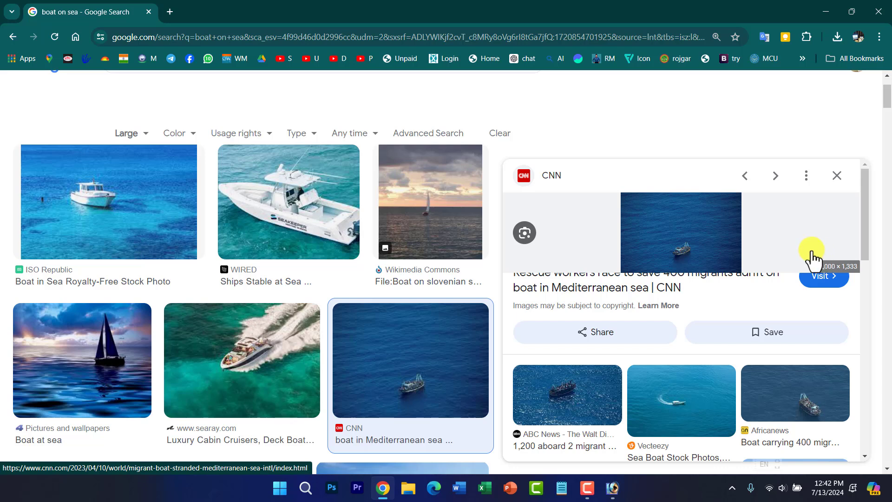
{"action": "right_click", "coordinate": [667, 231]}
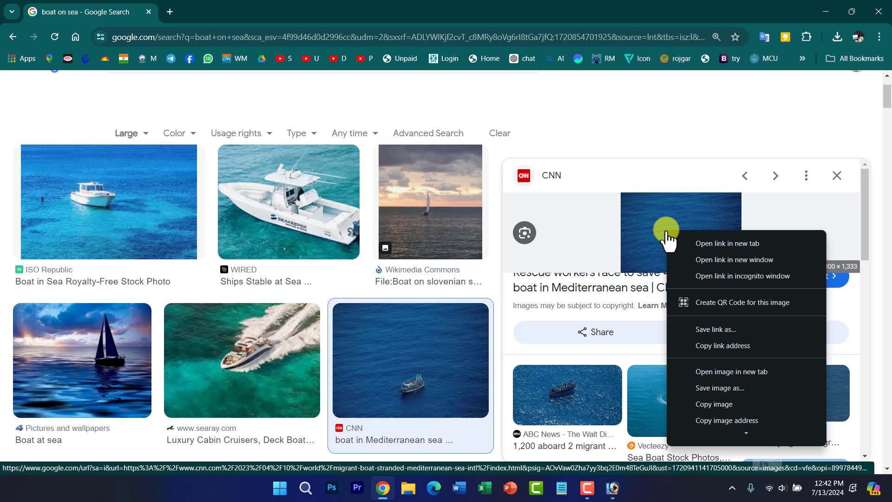
{"action": "left_click", "coordinate": [720, 387]}
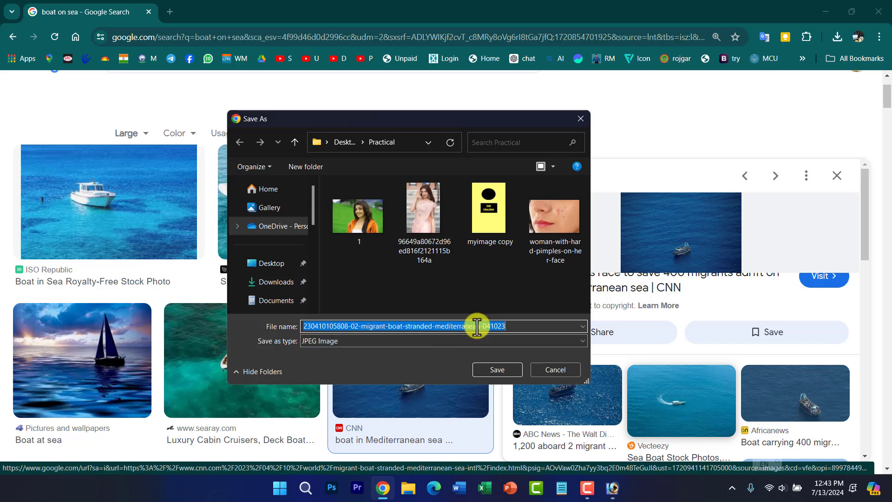
{"action": "type", "text": "boat"}
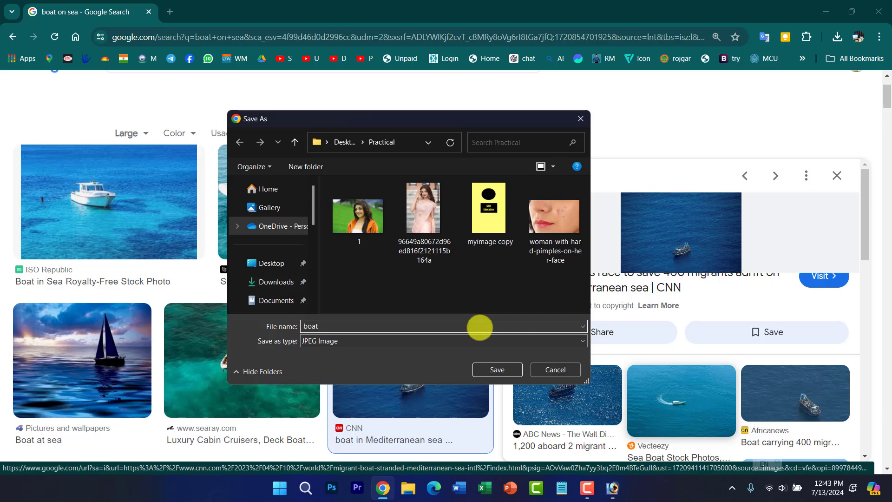
{"action": "left_click", "coordinate": [502, 369]}
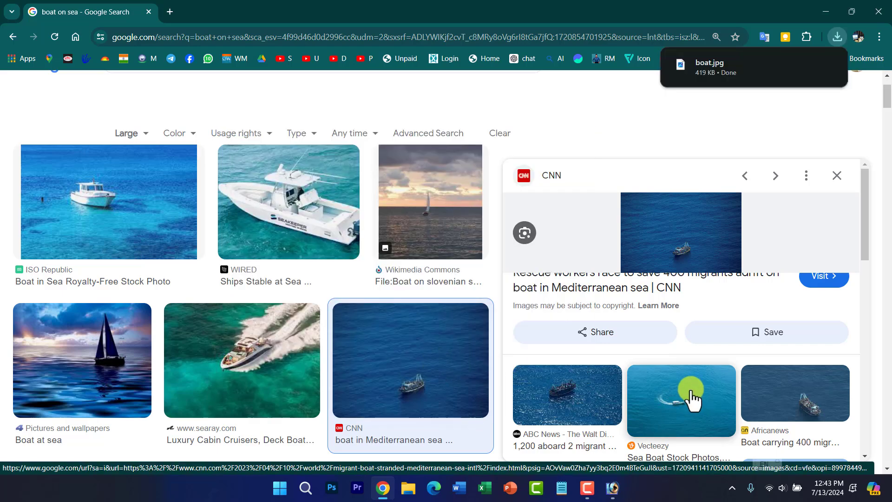
Browse more large results and preview LibreShot's Calm Morning Sea and Boat picture
{"action": "scroll", "coordinate": [693, 397], "scroll_direction": "down", "scroll_amount": 6}
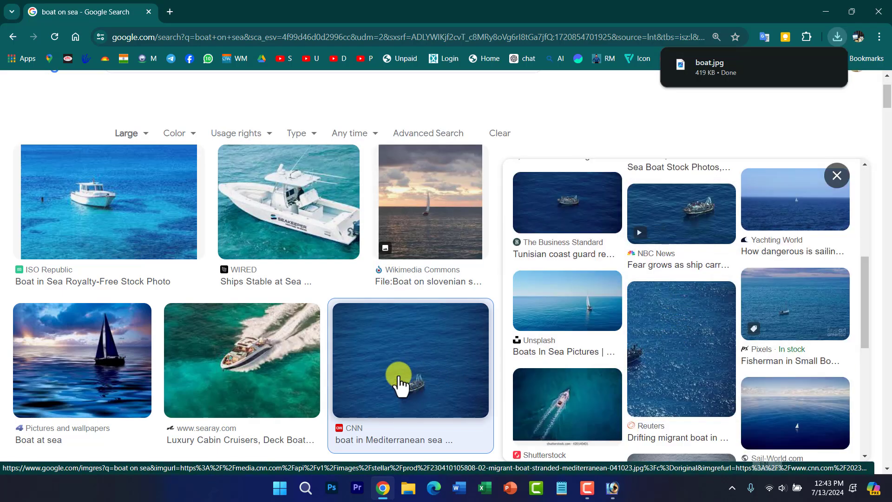
{"action": "scroll", "coordinate": [371, 367], "scroll_direction": "down", "scroll_amount": 10}
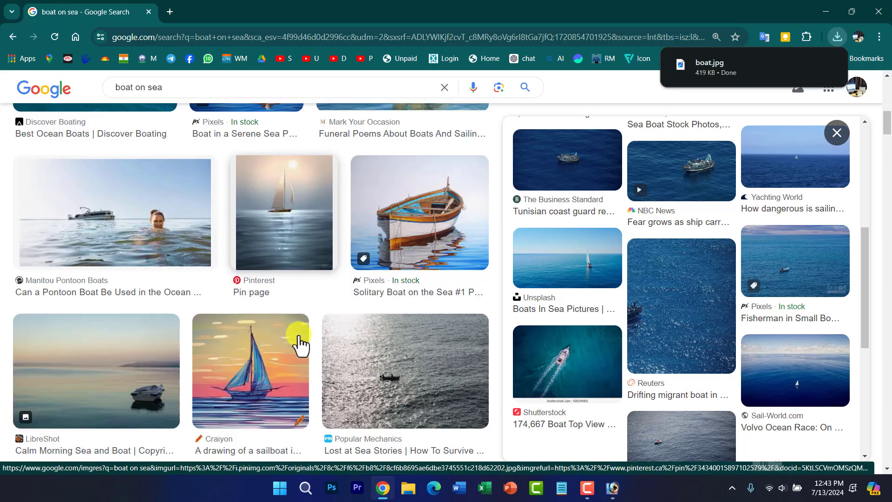
{"action": "scroll", "coordinate": [300, 344], "scroll_direction": "down", "scroll_amount": 2}
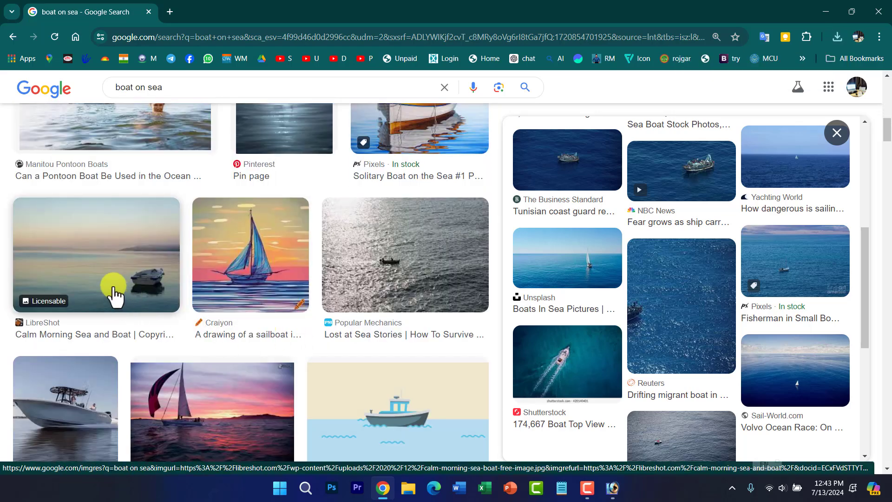
{"action": "left_click", "coordinate": [114, 293]}
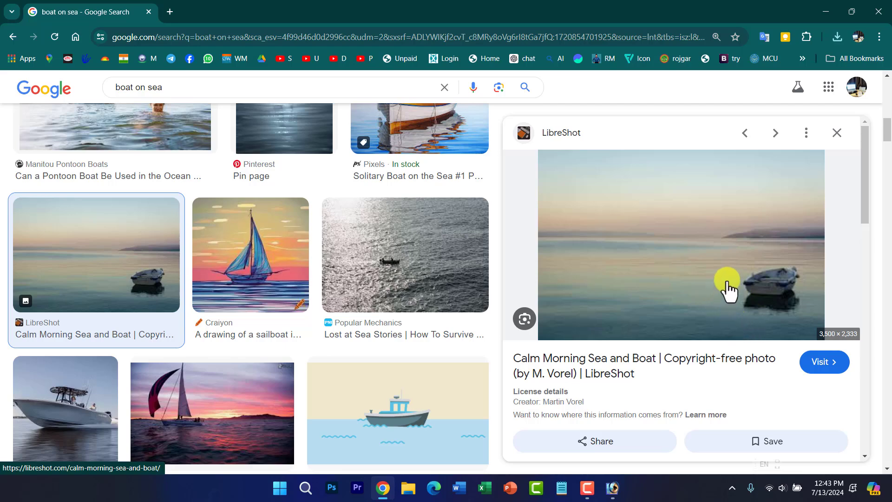
{"action": "scroll", "coordinate": [716, 285], "scroll_direction": "down", "scroll_amount": 4}
{"action": "scroll", "coordinate": [701, 274], "scroll_direction": "up", "scroll_amount": 4}
Open the portrait csfhungary.hu picture of a distant boat from the related images and save it to the Practical folder
{"action": "scroll", "coordinate": [696, 269], "scroll_direction": "down", "scroll_amount": 8}
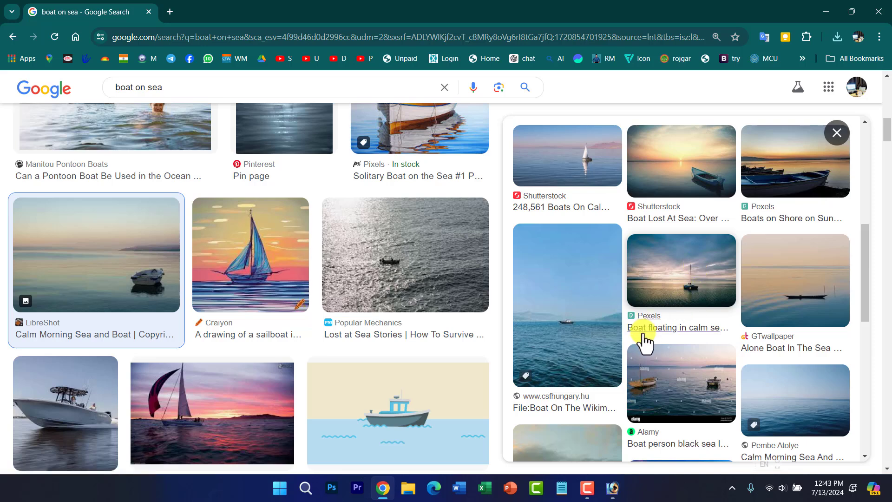
{"action": "left_click", "coordinate": [590, 342]}
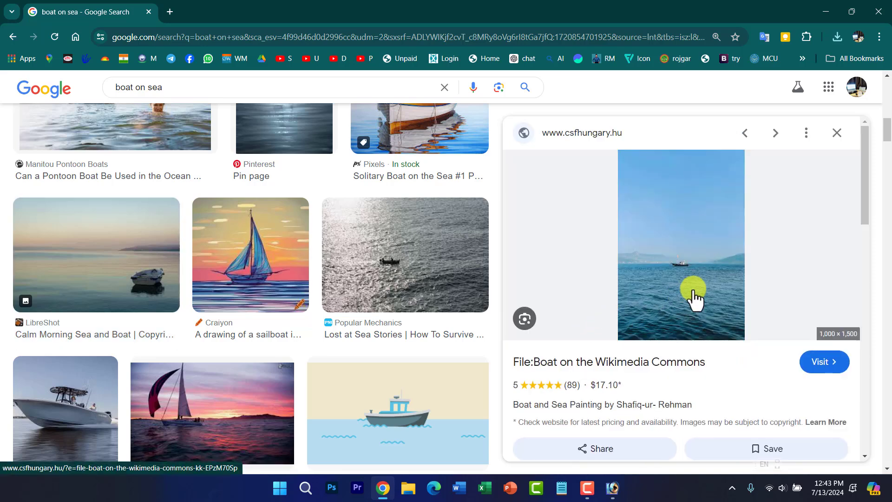
{"action": "right_click", "coordinate": [673, 275]}
{"action": "left_click", "coordinate": [712, 196]}
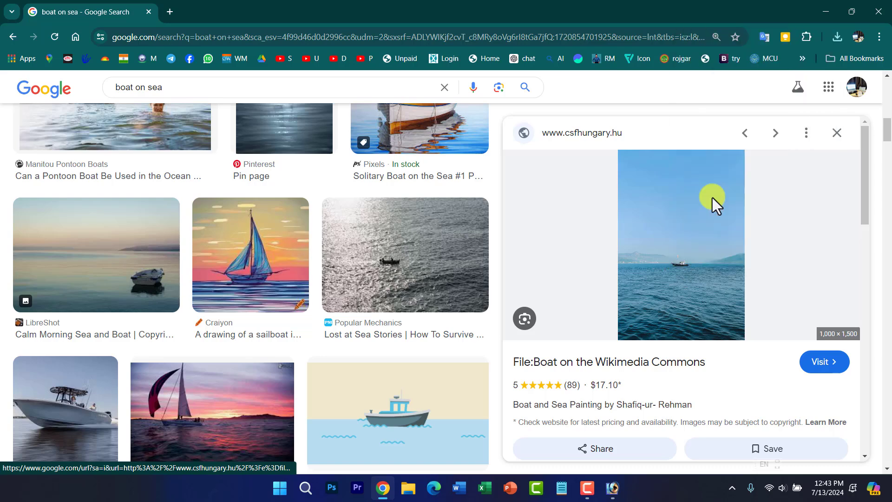
{"action": "left_click", "coordinate": [513, 370]}
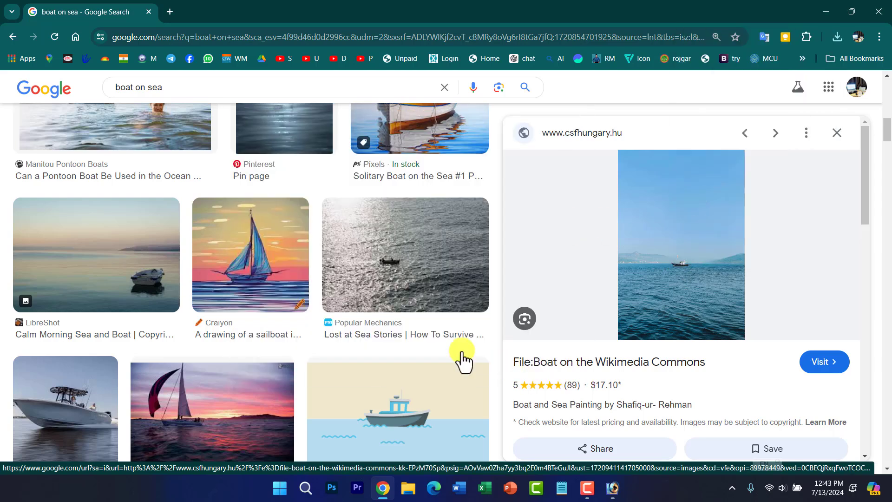
{"action": "scroll", "coordinate": [232, 293], "scroll_direction": "up", "scroll_amount": 5}
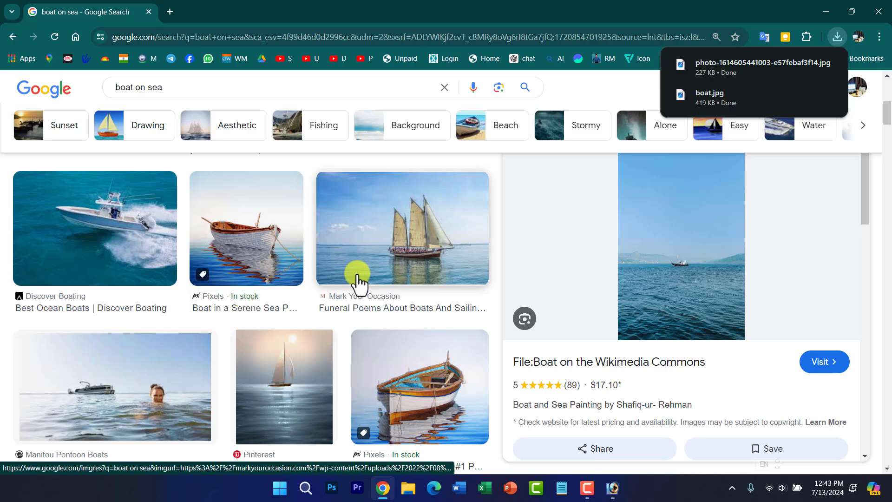
{"action": "left_click", "coordinate": [403, 235]}
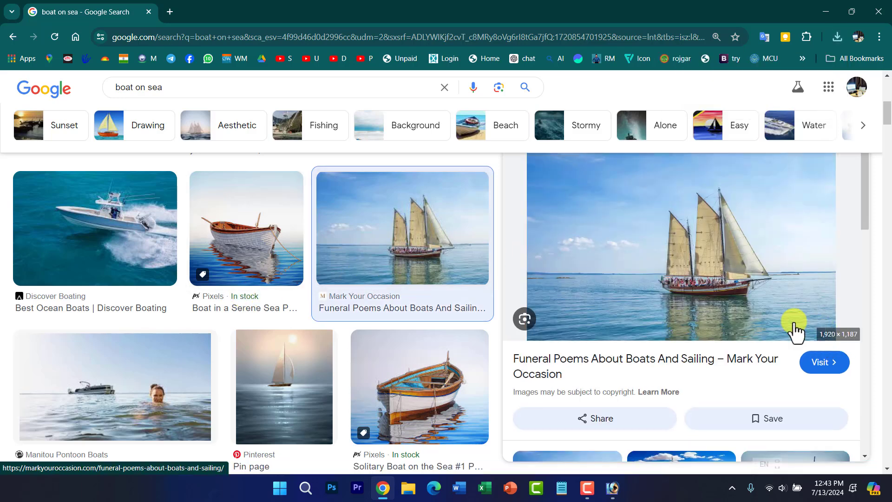
{"action": "right_click", "coordinate": [724, 273]}
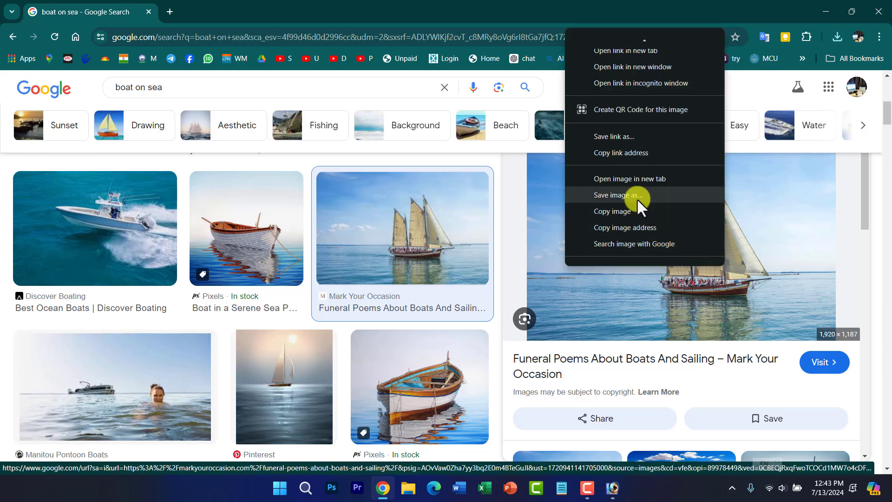
{"action": "left_click", "coordinate": [637, 199]}
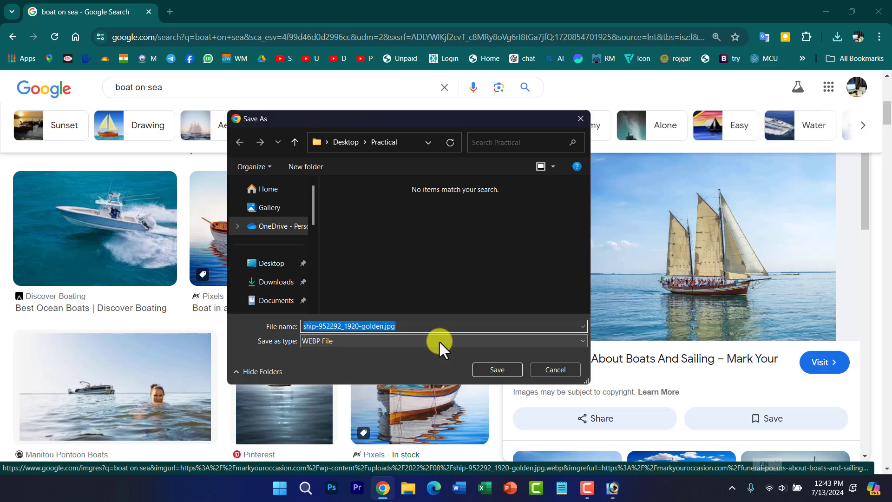
{"action": "left_click", "coordinate": [546, 369]}
Preview the Shutterstock sailboat picture with misty mountains among the related images
{"action": "scroll", "coordinate": [620, 332], "scroll_direction": "down", "scroll_amount": 5}
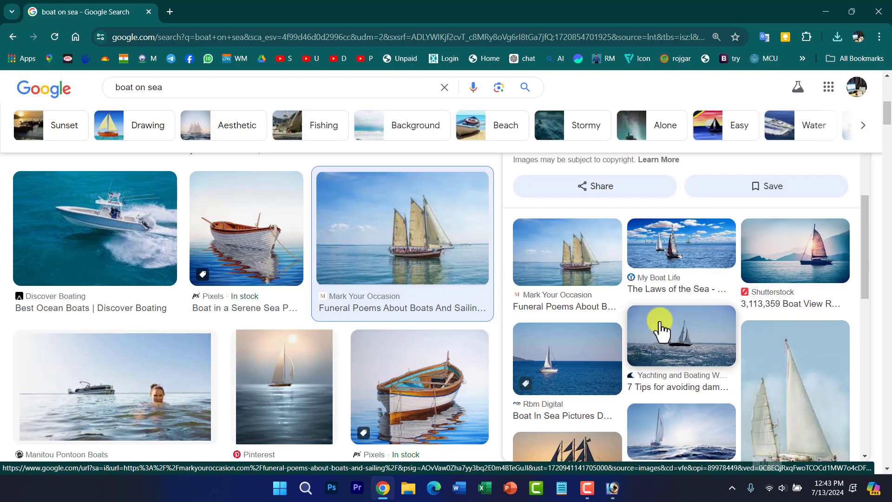
{"action": "left_click", "coordinate": [804, 270]}
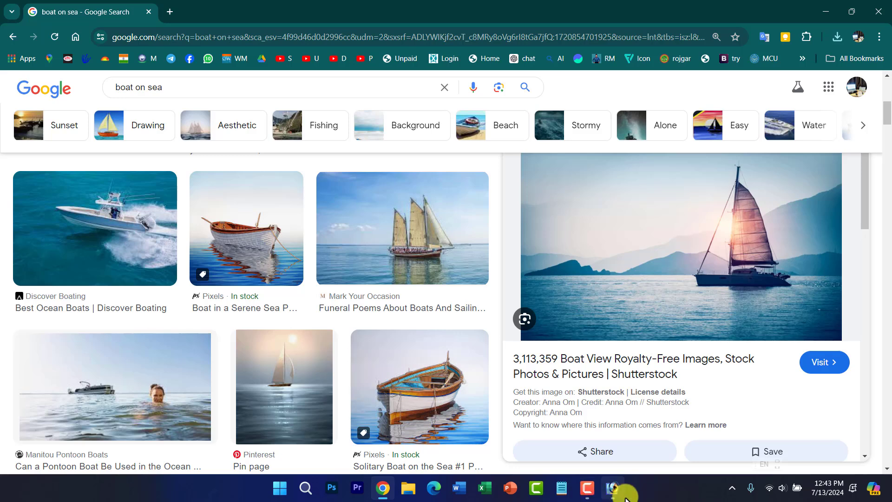
Switch to Photoshop and close 1.jpg without saving its changes
{"action": "left_click", "coordinate": [609, 488]}
{"action": "key", "text": "alt+F4"}
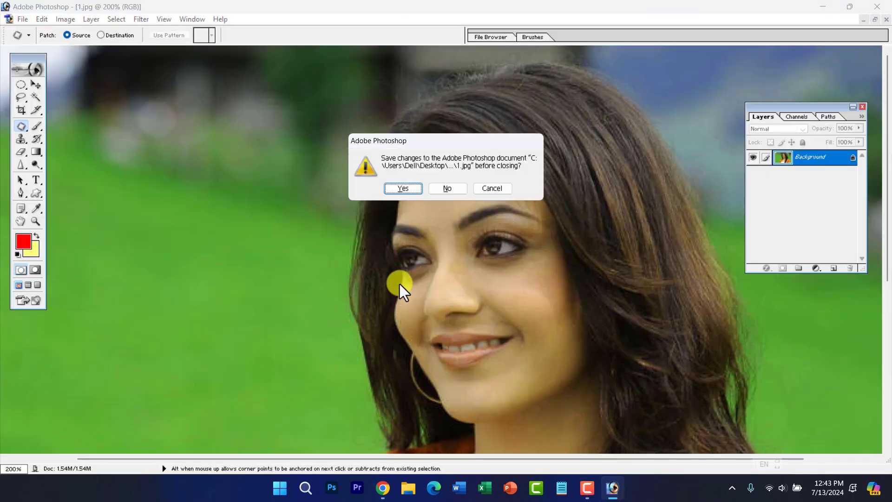
{"action": "left_click", "coordinate": [447, 190]}
{"action": "double_click", "coordinate": [361, 233]}
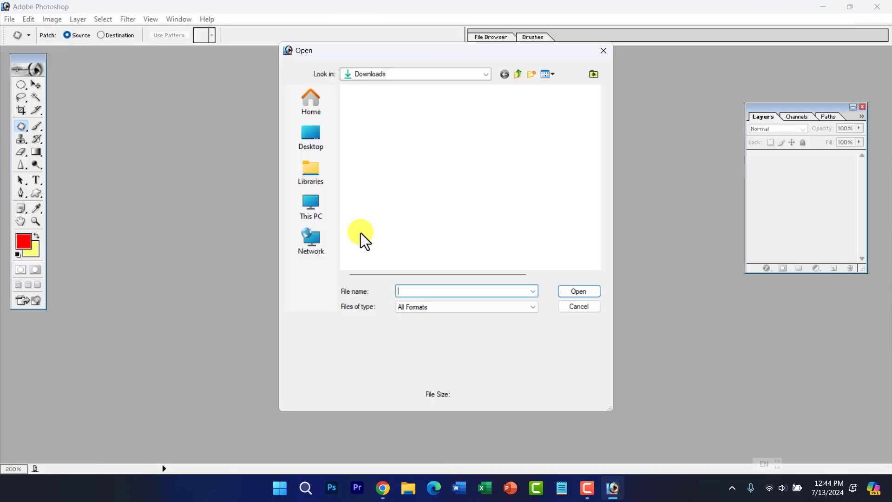
{"action": "left_click", "coordinate": [313, 150]}
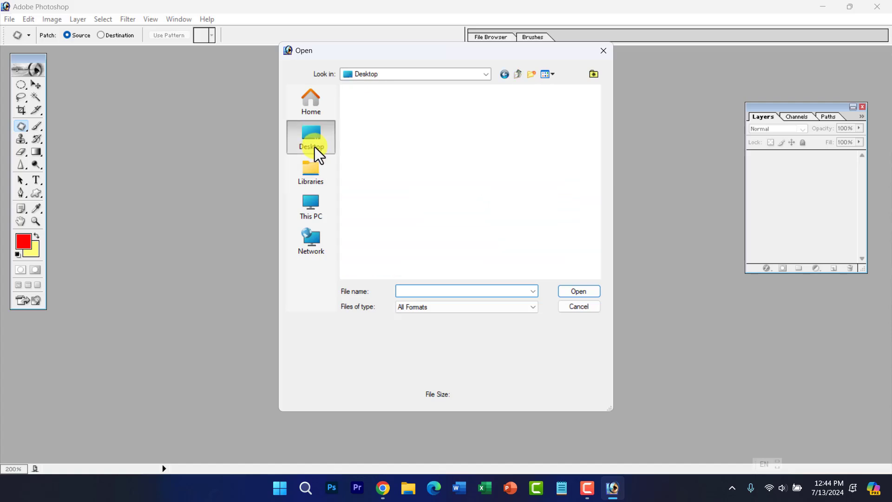
{"action": "scroll", "coordinate": [373, 219], "scroll_direction": "down", "scroll_amount": 5}
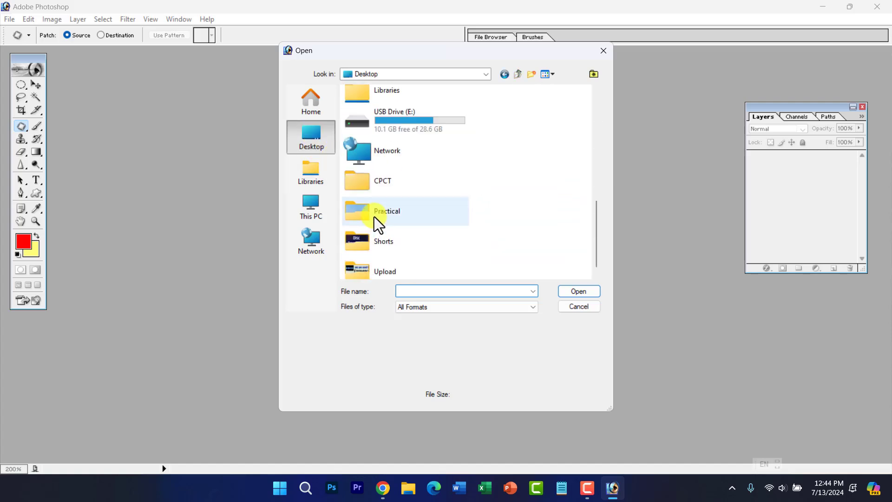
{"action": "double_click", "coordinate": [374, 217]}
{"action": "left_click", "coordinate": [495, 137]}
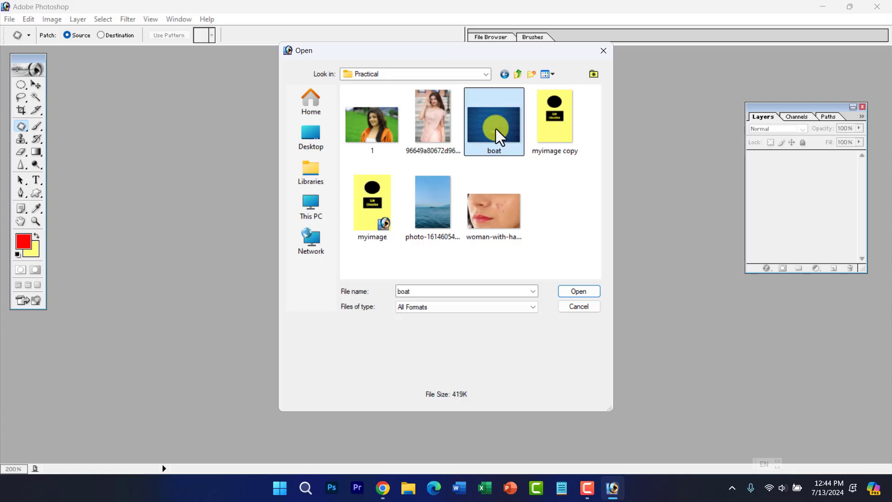
{"action": "left_click", "coordinate": [444, 201], "text": "ctrl"}
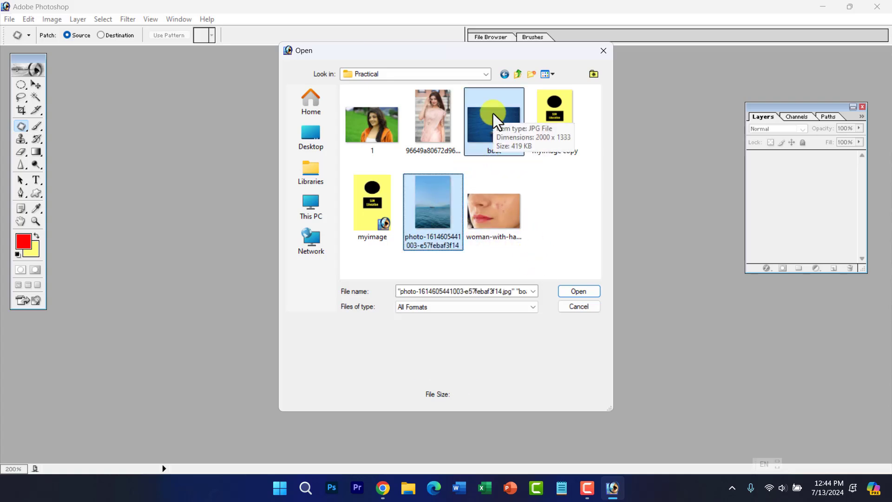
{"action": "left_click", "coordinate": [578, 291]}
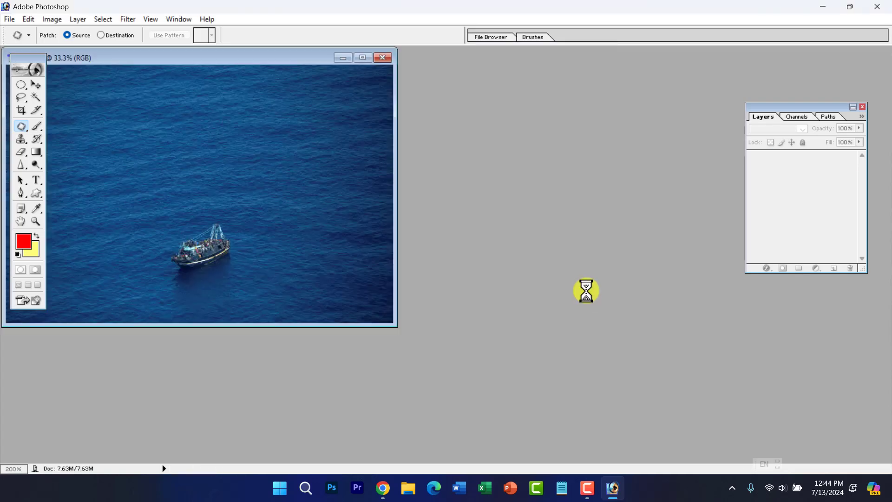
Move the portrait sea photo's window away from the boat image and enlarge the boat image's window
{"action": "left_click_drag", "start_coordinate": [127, 61], "coordinate": [601, 84]}
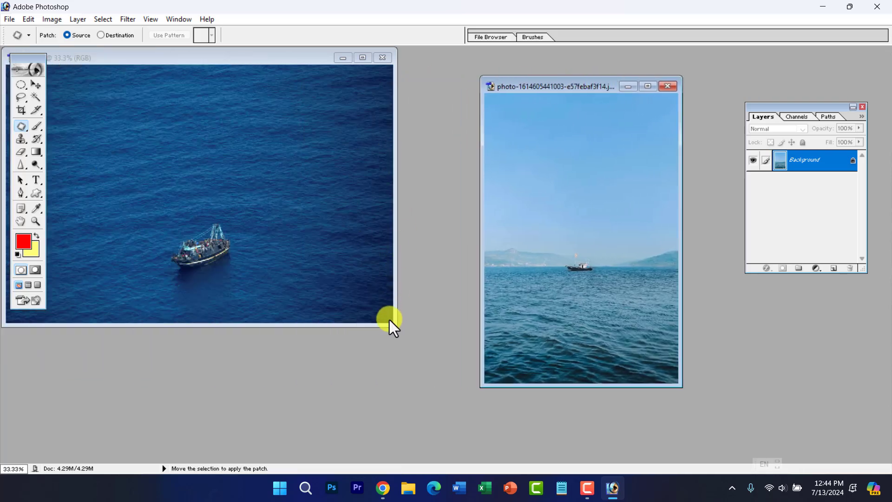
{"action": "left_click_drag", "start_coordinate": [392, 325], "coordinate": [575, 431]}
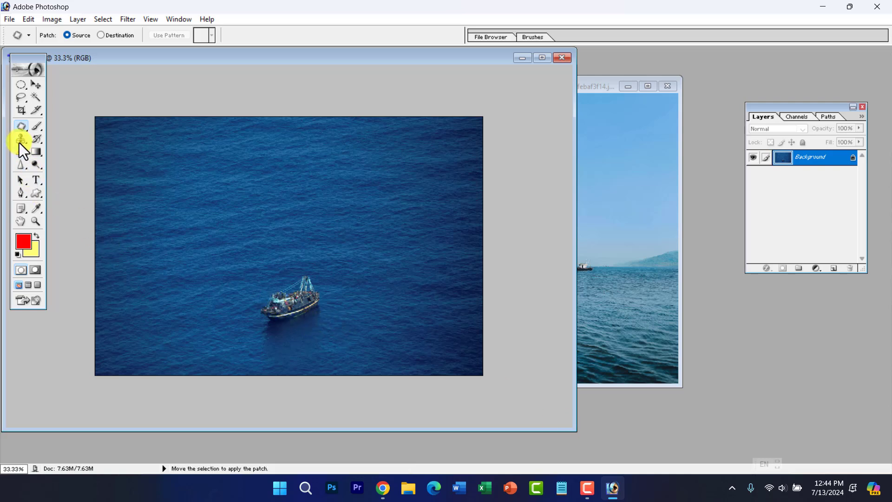
Show the variants of the healing and stamp tools, and activate the Healing Brush Tool
{"action": "left_click", "coordinate": [20, 127]}
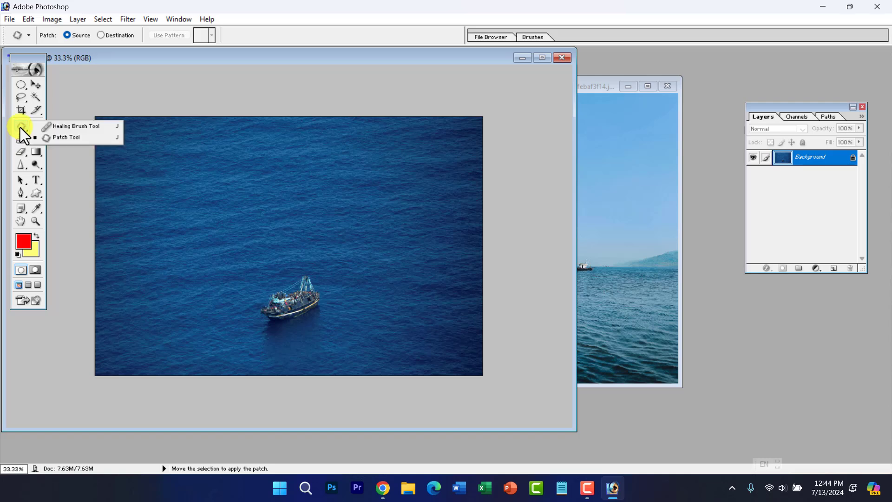
{"action": "left_click", "coordinate": [24, 141]}
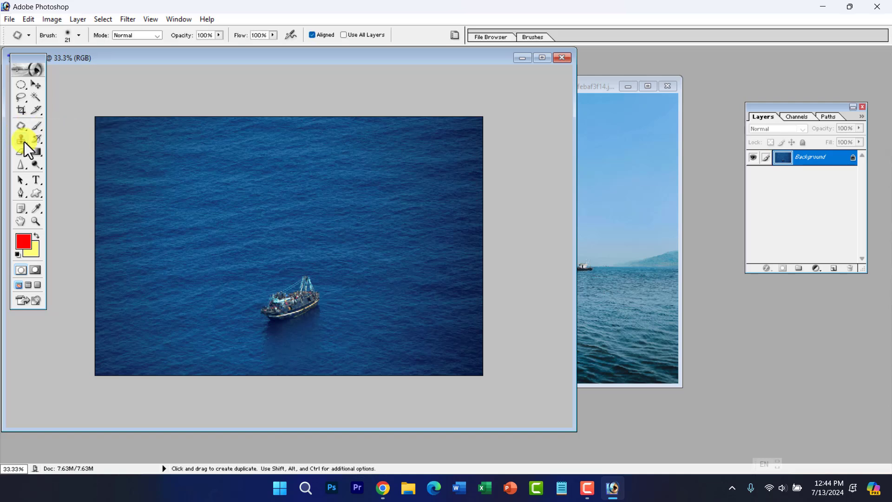
{"action": "left_click", "coordinate": [24, 141]}
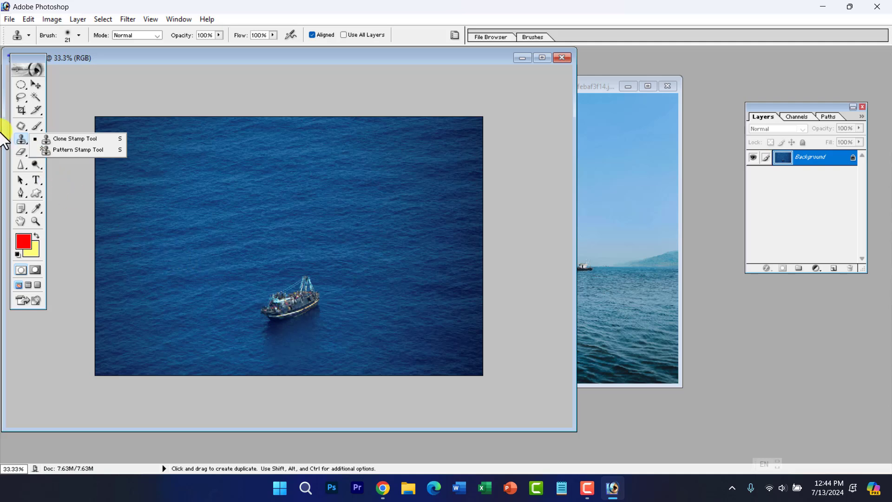
{"action": "left_click", "coordinate": [16, 130]}
{"action": "left_click", "coordinate": [62, 130]}
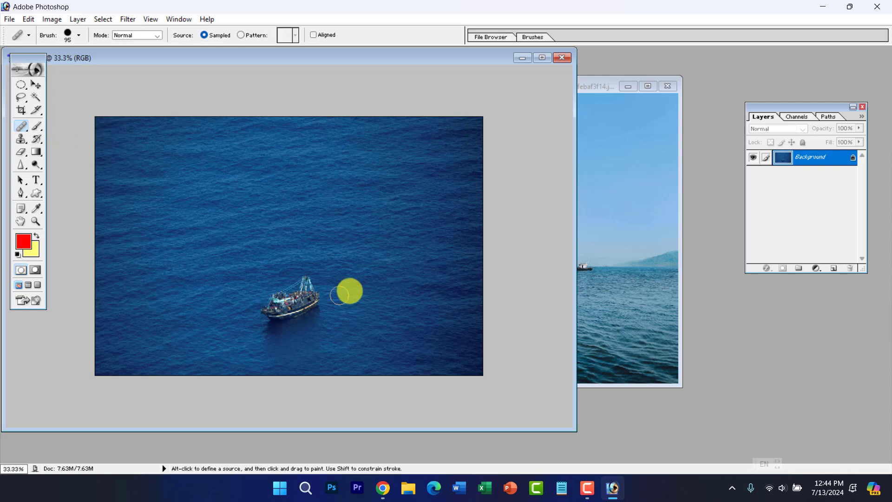
Paint a copy of the boat onto the open water to its upper left with the Healing Brush at size 300
{"action": "key", "text": "bracketright"}
{"action": "key", "text": "bracketright"}
{"action": "key", "text": "bracketright"}
{"action": "key", "text": "bracketright"}
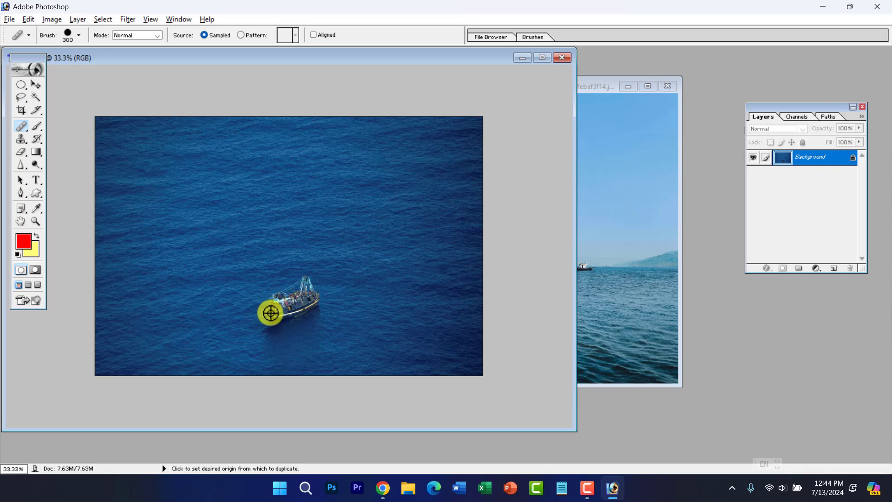
{"action": "left_click", "coordinate": [295, 305], "text": "alt"}
{"action": "mouse_move", "coordinate": [227, 281]}
{"action": "left_mouse_down"}
{"action": "mouse_move", "coordinate": [203, 234]}
{"action": "mouse_move", "coordinate": [167, 272]}
{"action": "left_mouse_up"}
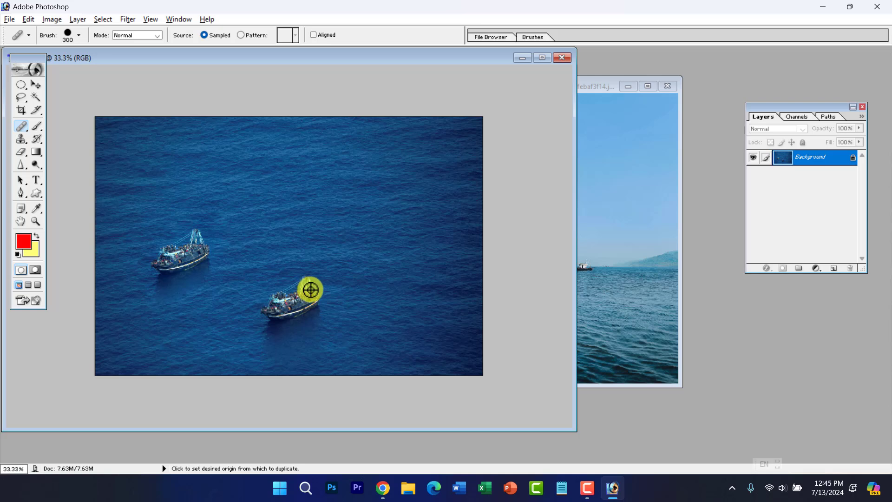
Try painting another copy of the boat close to the right of the original, and undo it
{"action": "left_click", "coordinate": [266, 313], "text": "alt"}
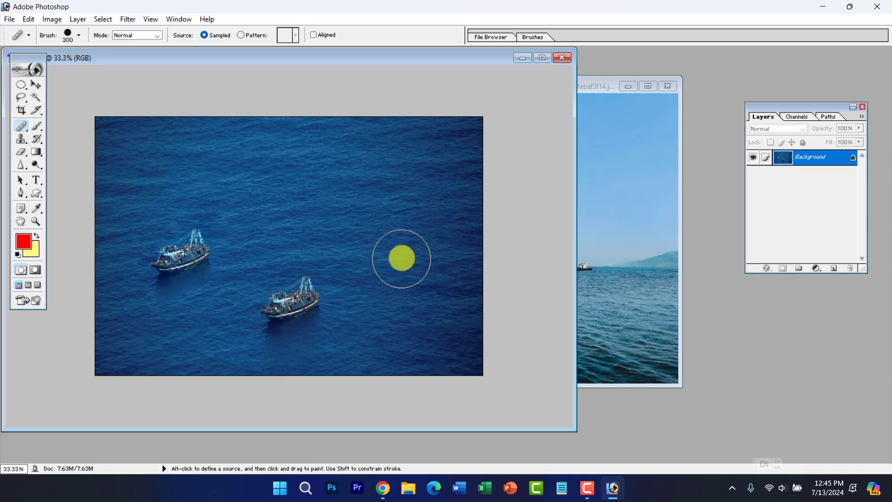
{"action": "left_click_drag", "start_coordinate": [381, 291], "coordinate": [368, 304]}
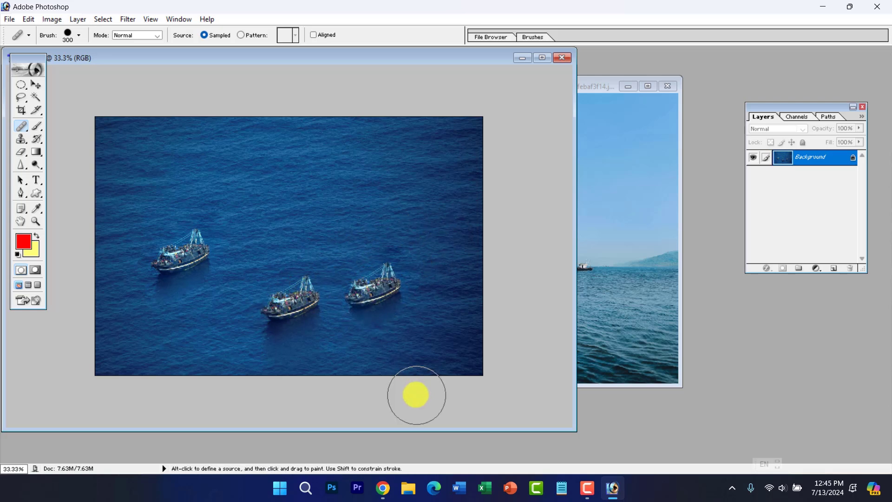
{"action": "key", "text": "ctrl+z"}
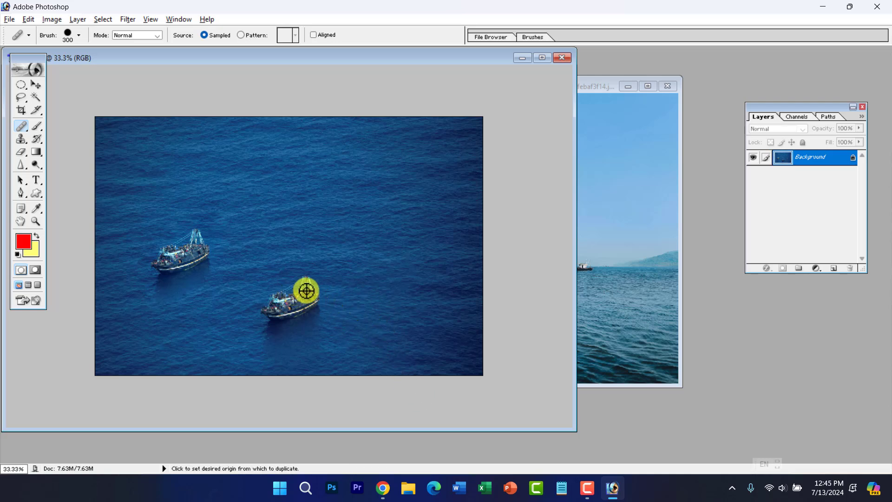
Sample the original boat again and paint a copy of it on the water farther to its right
{"action": "left_click", "coordinate": [252, 318], "text": "alt"}
{"action": "left_click_drag", "start_coordinate": [414, 297], "coordinate": [381, 335]}
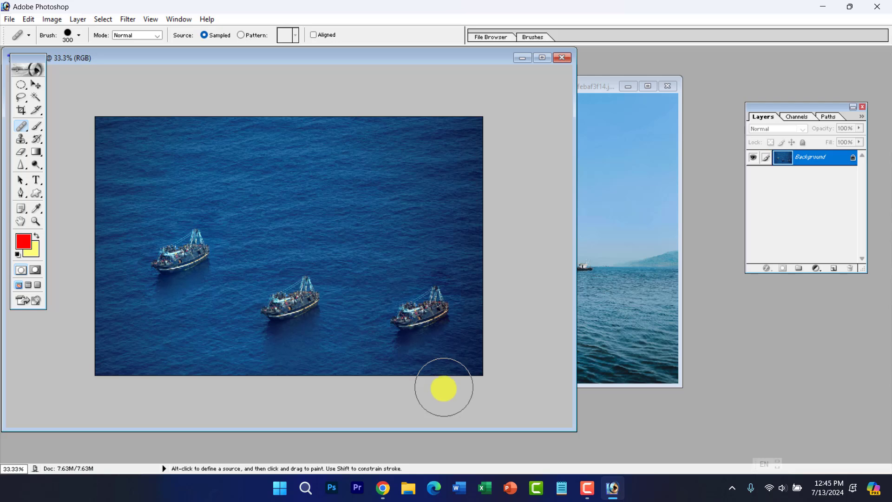
{"action": "left_click", "coordinate": [418, 348], "text": "ctrl+alt"}
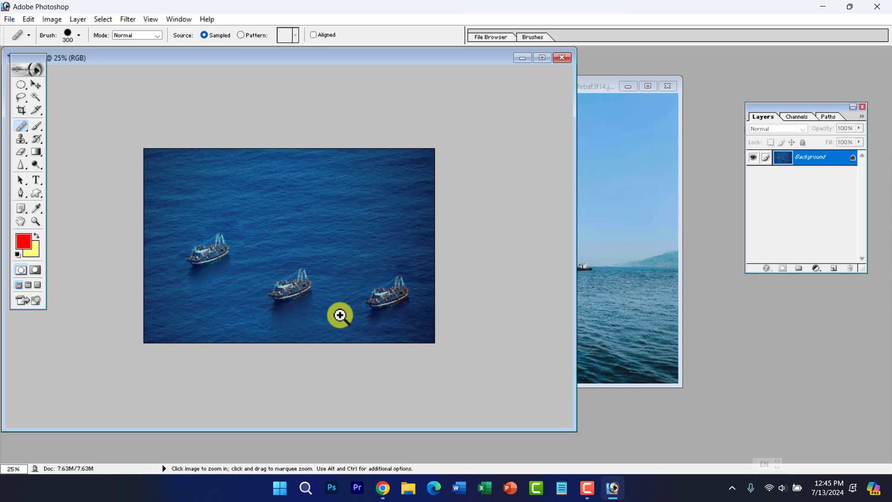
{"action": "key", "text": "ctrl+minus"}
{"action": "left_click", "coordinate": [335, 306]}
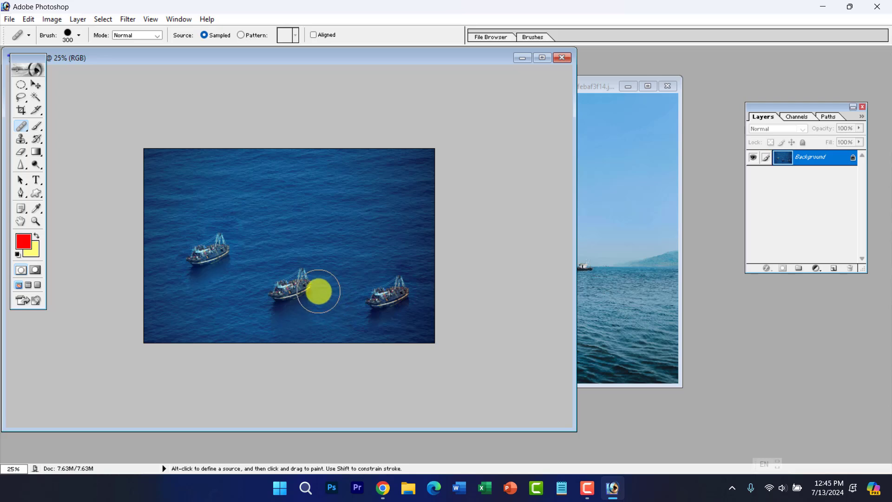
Bring the portrait sea photo to the front and maximize its window
{"action": "left_click", "coordinate": [625, 294]}
{"action": "left_click", "coordinate": [648, 86]}
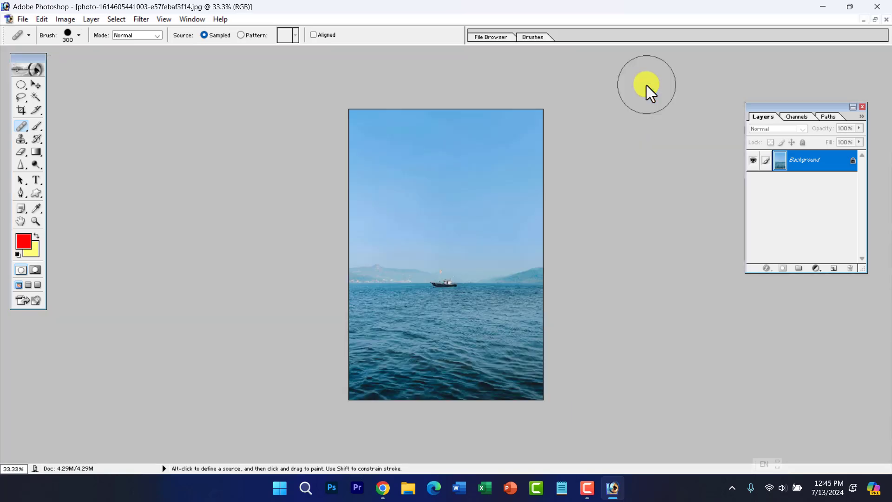
{"action": "left_click", "coordinate": [530, 278], "text": "ctrl"}
{"action": "left_click", "coordinate": [496, 277], "text": "ctrl"}
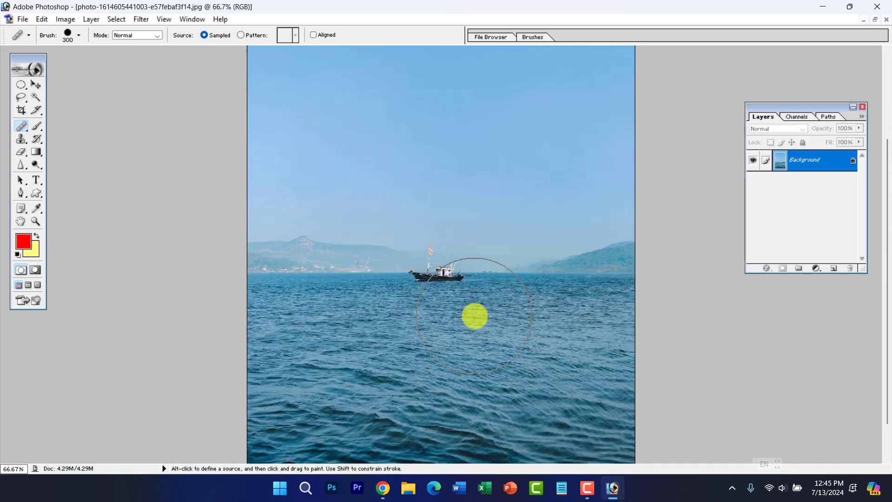
{"action": "left_click", "coordinate": [450, 308], "text": "alt"}
Clone the boat once on each side of the original along the horizon, using the Clone Stamp Tool at brush size 150
{"action": "left_click_drag", "start_coordinate": [19, 138], "coordinate": [60, 141]}
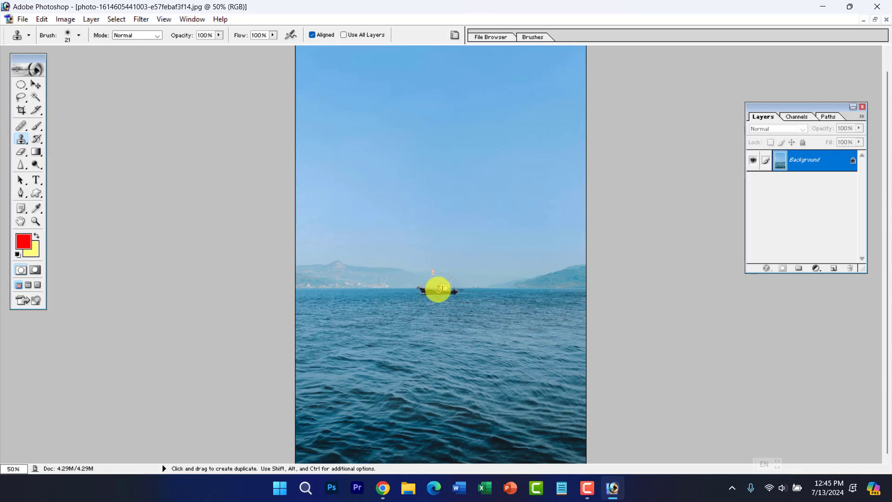
{"action": "key", "text": "bracketright"}
{"action": "key", "text": "bracketright"}
{"action": "key", "text": "bracketright"}
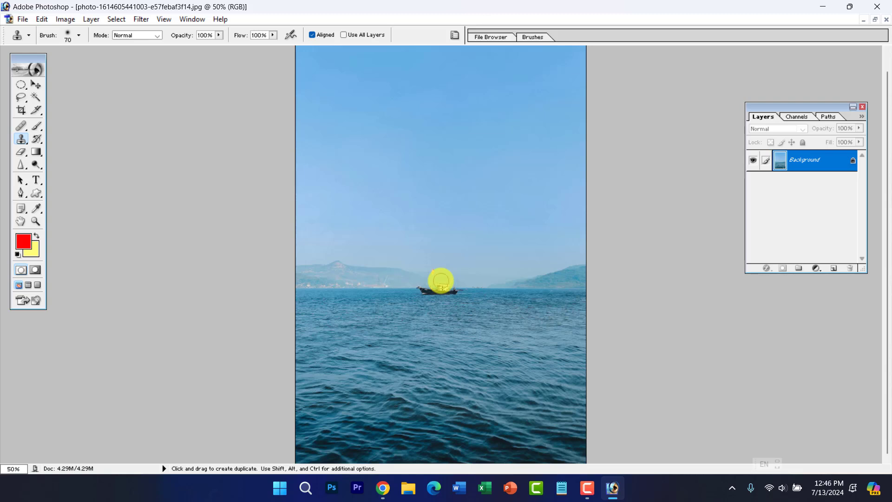
{"action": "key", "text": "bracketright"}
{"action": "key", "text": "bracketright"}
{"action": "key", "text": "bracketright"}
{"action": "key", "text": "bracketright"}
{"action": "key", "text": "bracketright"}
{"action": "key", "text": "bracketright"}
{"action": "key", "text": "bracketleft"}
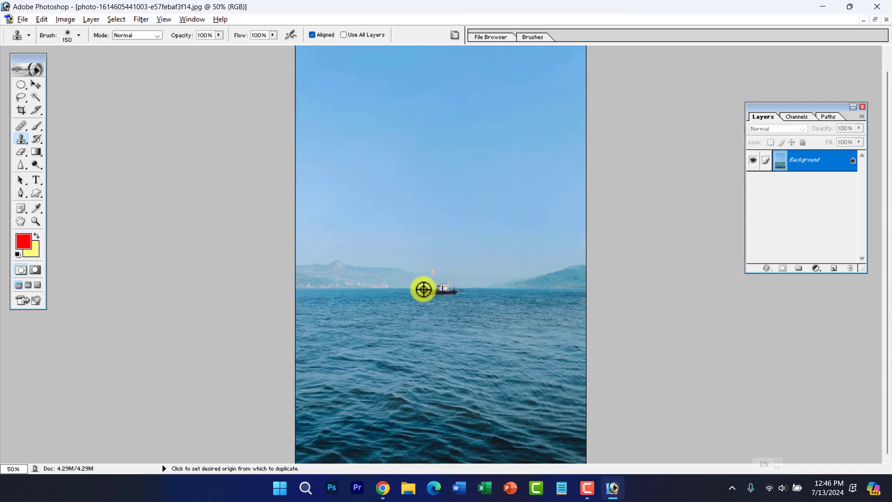
{"action": "left_click", "coordinate": [451, 289], "text": "alt"}
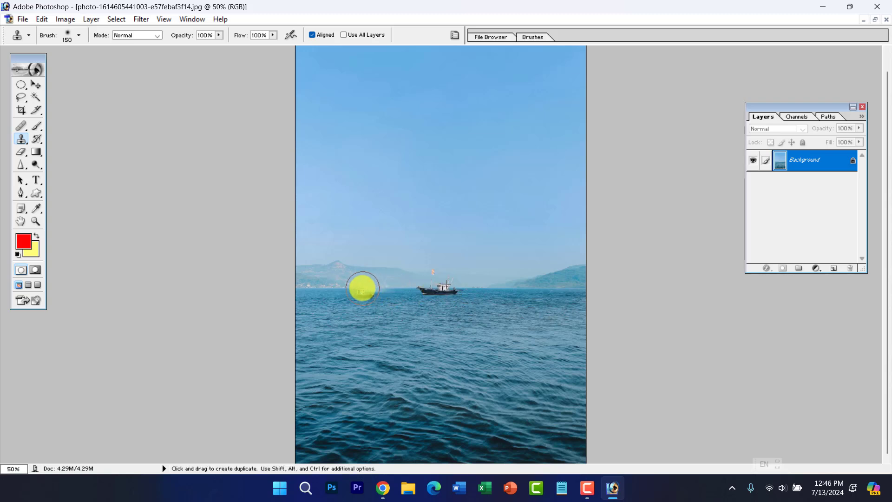
{"action": "mouse_move", "coordinate": [362, 288]}
{"action": "left_mouse_down"}
{"action": "mouse_move", "coordinate": [340, 293]}
{"action": "mouse_move", "coordinate": [377, 292]}
{"action": "mouse_move", "coordinate": [344, 294]}
{"action": "left_mouse_up"}
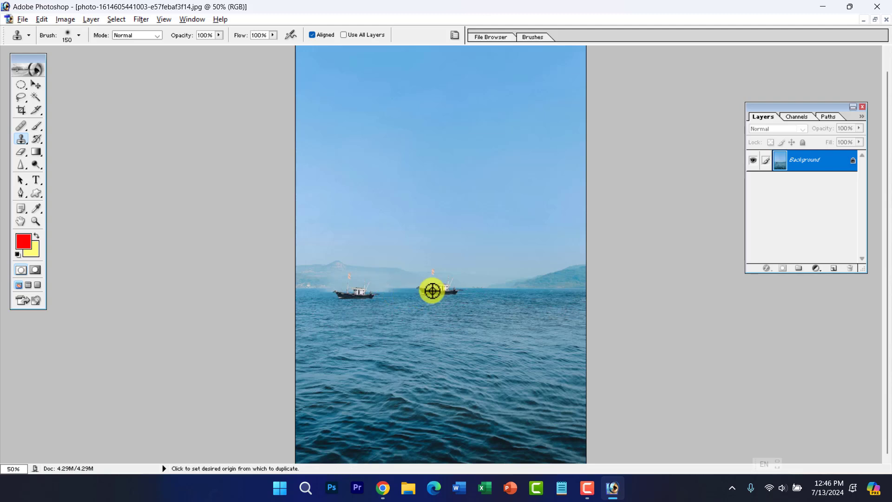
{"action": "left_click", "coordinate": [456, 289], "text": "alt"}
{"action": "mouse_move", "coordinate": [511, 287]}
{"action": "left_mouse_down"}
{"action": "mouse_move", "coordinate": [488, 289]}
{"action": "mouse_move", "coordinate": [530, 281]}
{"action": "left_mouse_up"}
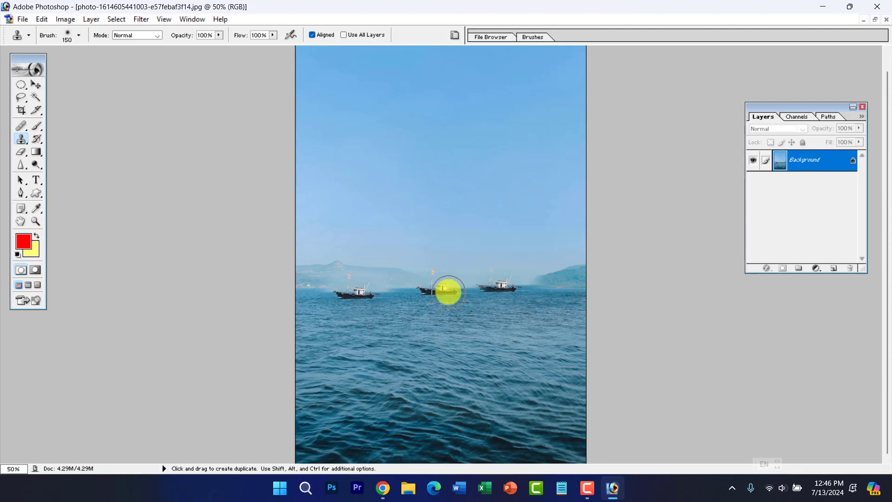
Paint another copy of the boat at the far right of the horizon with the Healing Brush Tool at size 175
{"action": "left_click", "coordinate": [21, 127]}
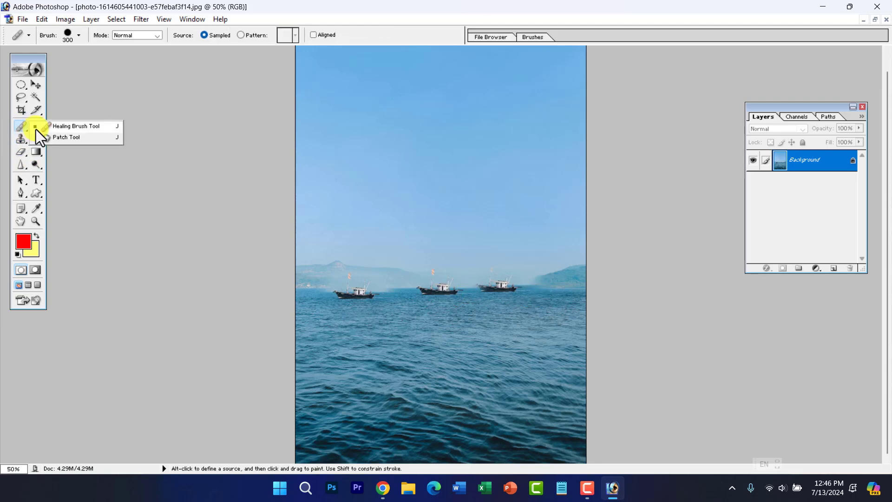
{"action": "left_click", "coordinate": [70, 126]}
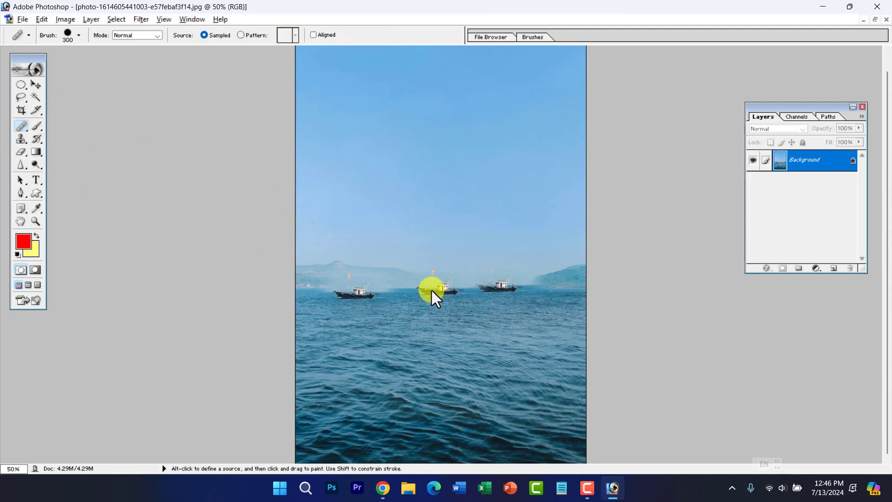
{"action": "key", "text": "bracketleft"}
{"action": "key", "text": "bracketleft"}
{"action": "key", "text": "bracketleft"}
{"action": "key", "text": "alt"}
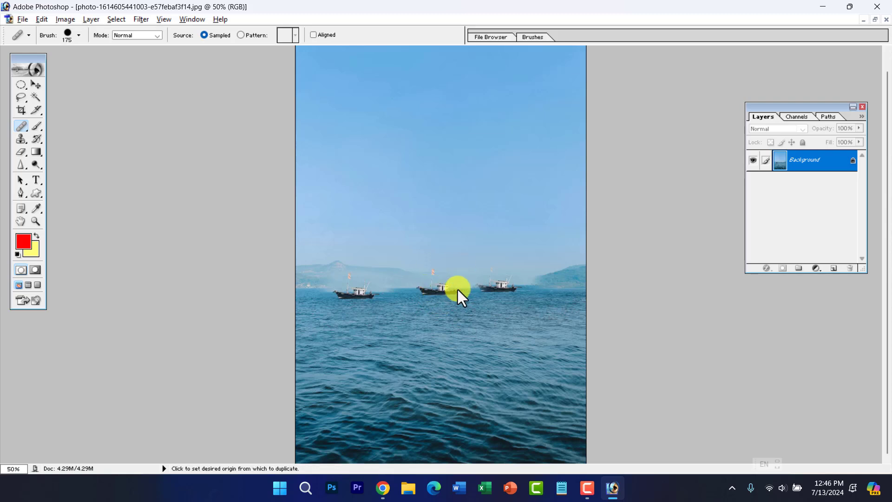
{"action": "left_click", "coordinate": [428, 288], "text": "alt"}
{"action": "left_click_drag", "start_coordinate": [550, 287], "coordinate": [568, 289]}
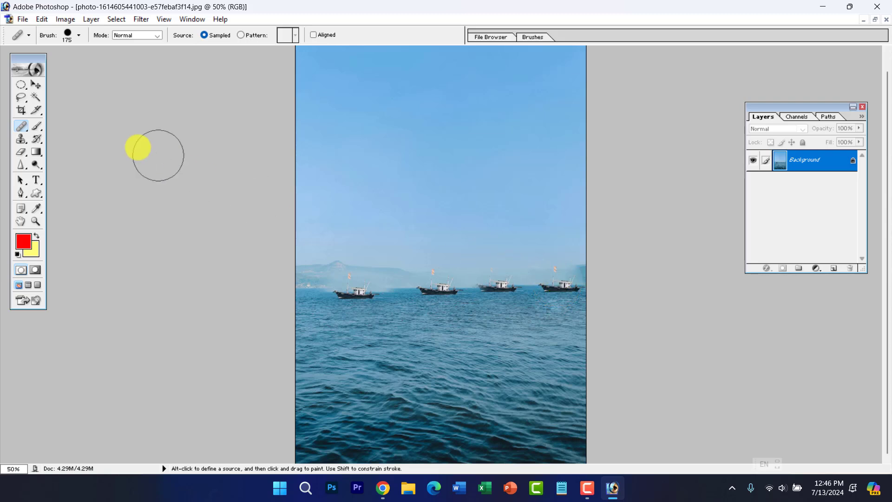
{"action": "left_click", "coordinate": [18, 140]}
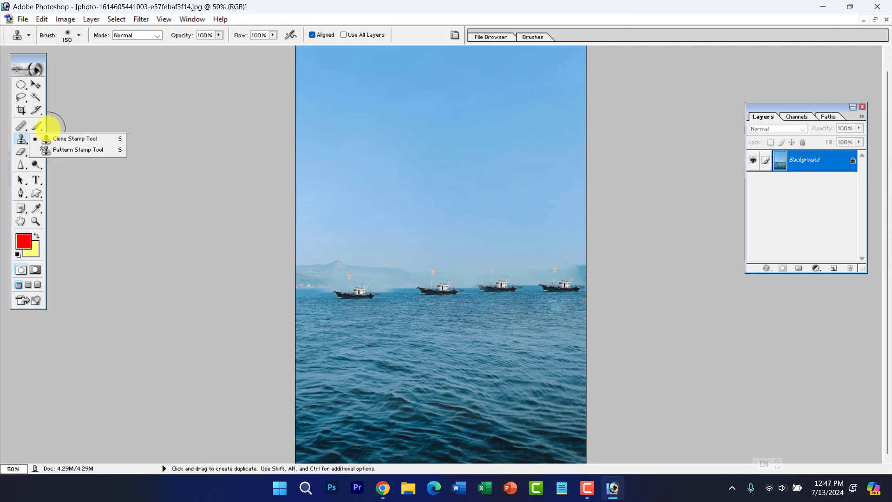
{"action": "left_click", "coordinate": [23, 124]}
{"action": "left_click", "coordinate": [46, 127]}
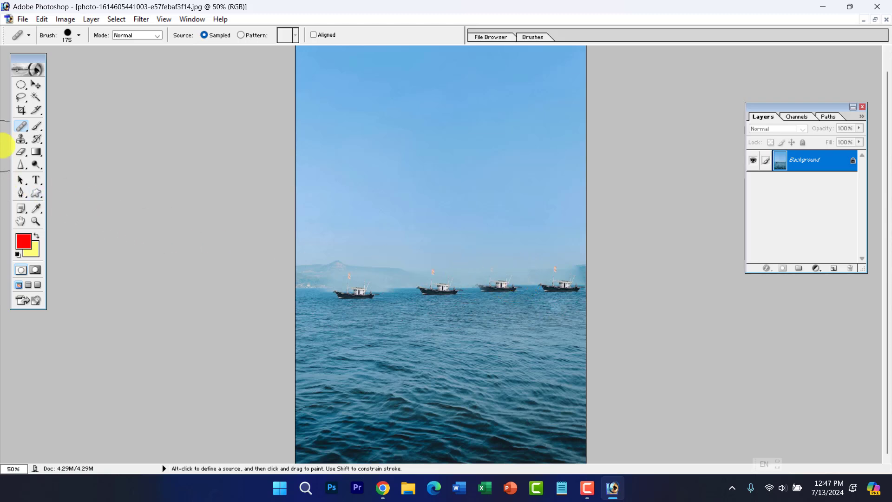
Activate the Pattern Stamp Tool and choose the plain orange pattern
{"action": "left_click", "coordinate": [21, 140]}
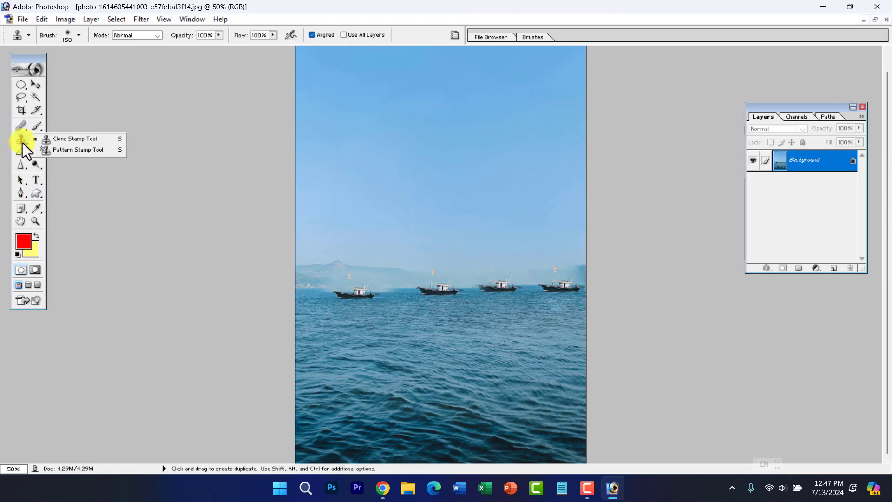
{"action": "left_click", "coordinate": [66, 154]}
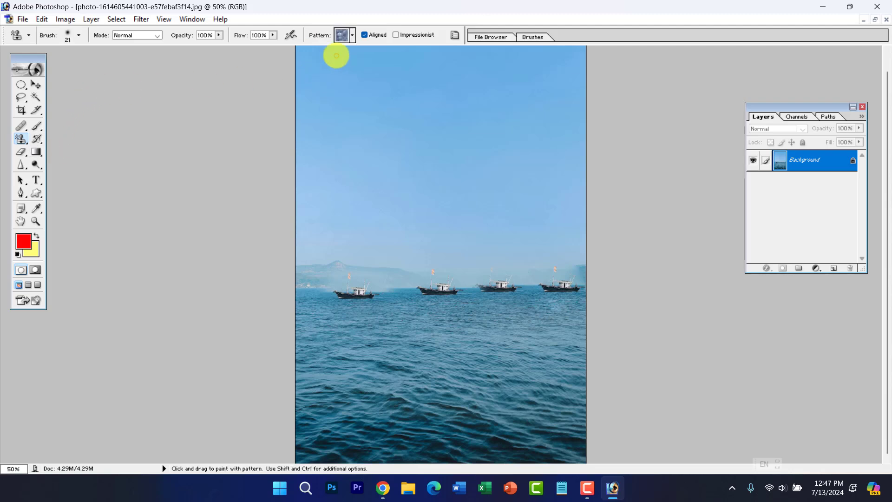
{"action": "left_click", "coordinate": [352, 36]}
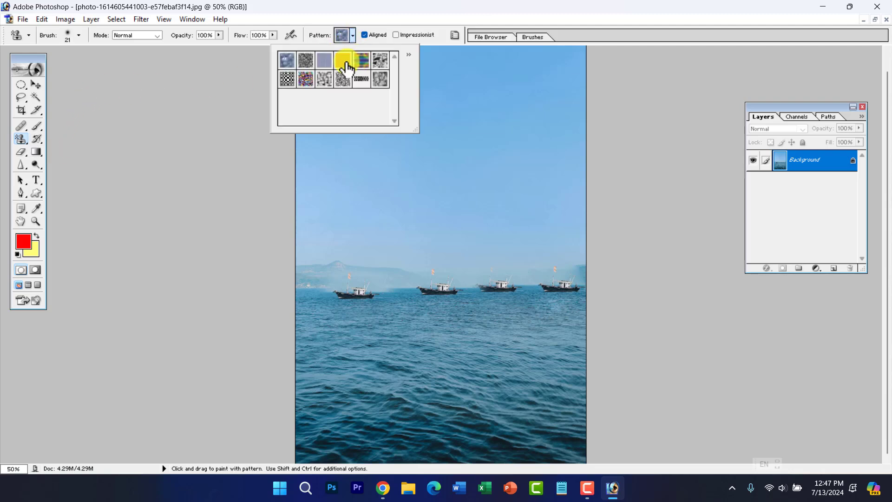
{"action": "left_click", "coordinate": [410, 55]}
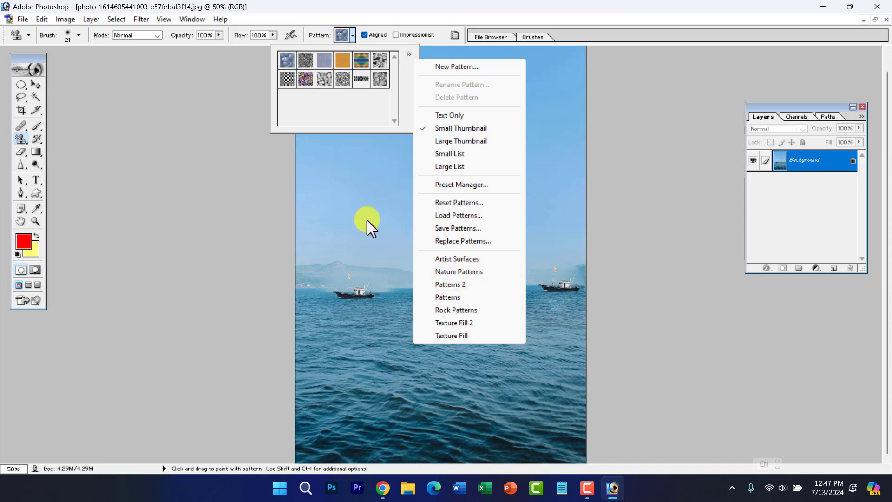
{"action": "left_click", "coordinate": [342, 63]}
{"action": "left_click", "coordinate": [343, 60]}
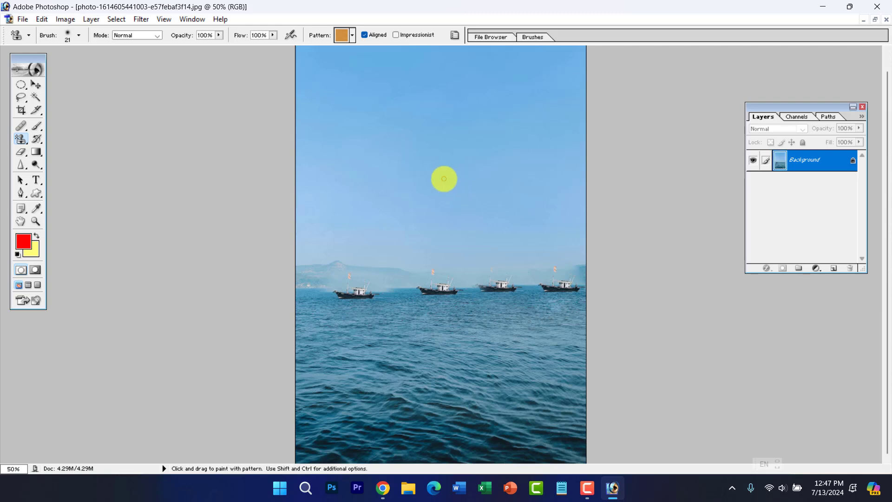
Try painting an orange pattern band across the sky above the boats at brush size 250, and undo it
{"action": "key", "text": "bracketright"}
{"action": "key", "text": "bracketright"}
{"action": "key", "text": "bracketright"}
{"action": "key", "text": "bracketright"}
{"action": "key", "text": "bracketright"}
{"action": "key", "text": "bracketright"}
{"action": "key", "text": "bracketright"}
{"action": "key", "text": "bracketright"}
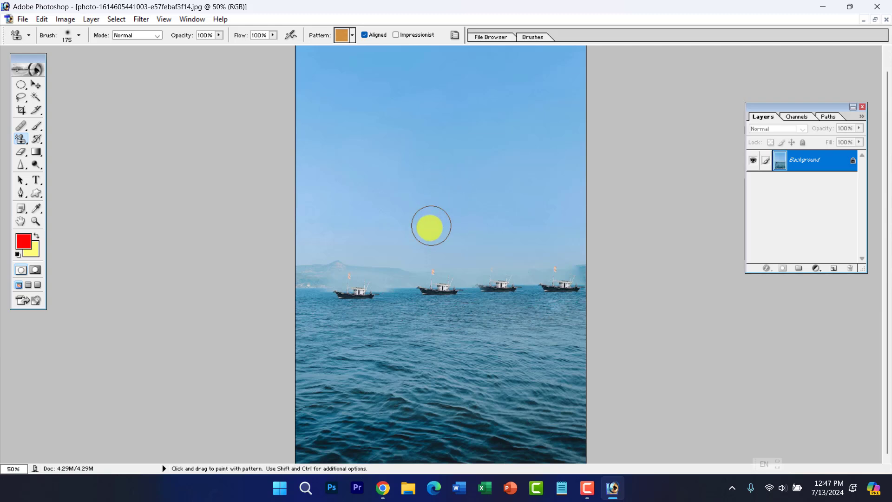
{"action": "mouse_move", "coordinate": [296, 246]}
{"action": "left_mouse_down"}
{"action": "mouse_move", "coordinate": [395, 228]}
{"action": "mouse_move", "coordinate": [596, 225]}
{"action": "left_mouse_up"}
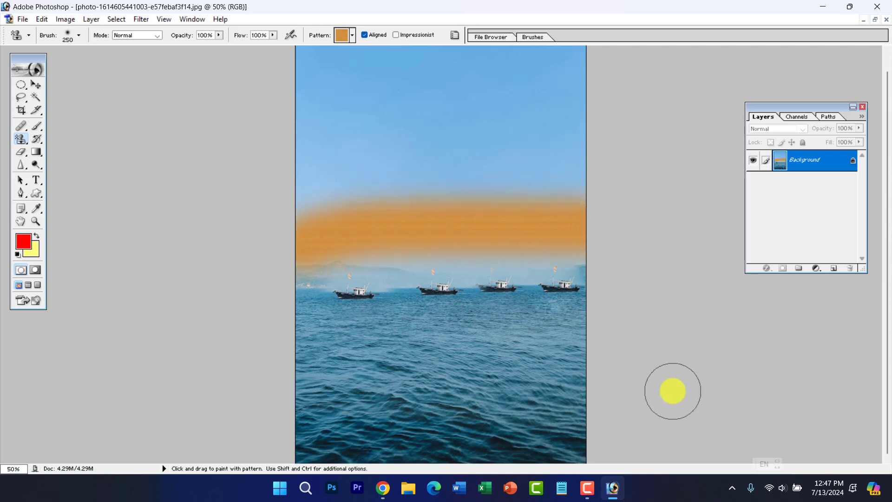
{"action": "key", "text": "ctrl+z"}
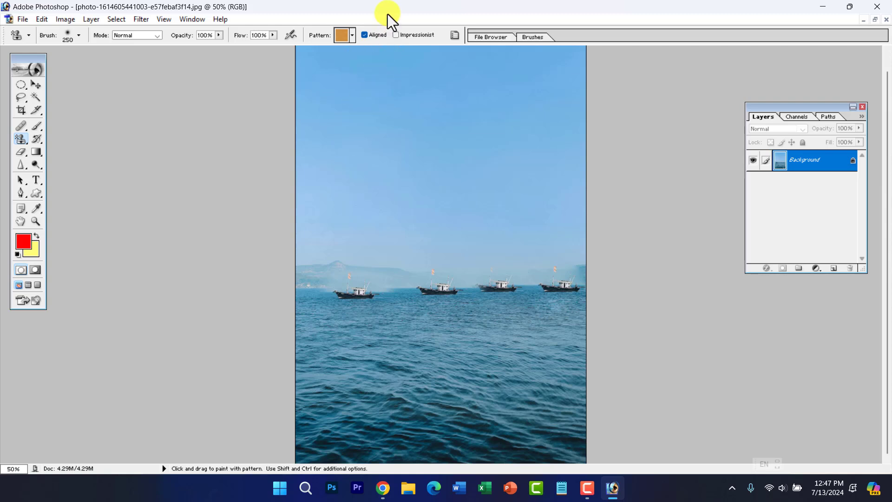
Try painting a band of the small multicoloured pattern across the middle of the sky, and undo it
{"action": "left_click", "coordinate": [353, 35]}
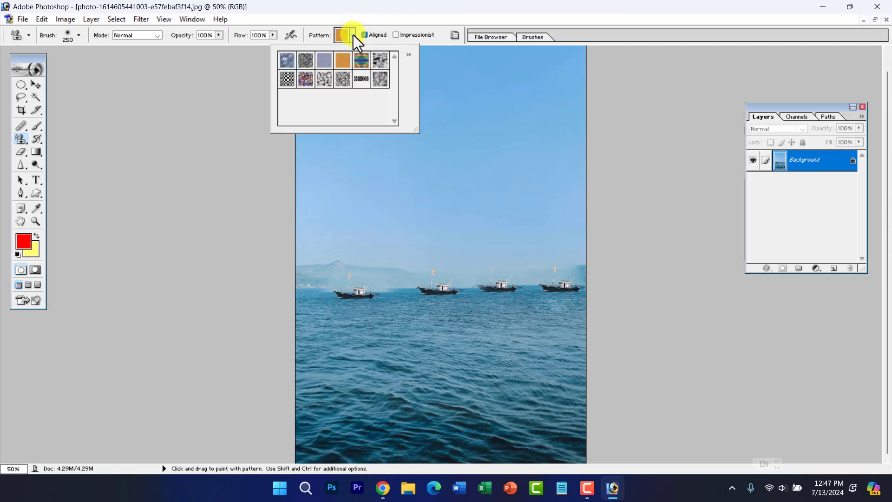
{"action": "left_click", "coordinate": [305, 79]}
{"action": "left_click_drag", "start_coordinate": [285, 184], "coordinate": [598, 183]}
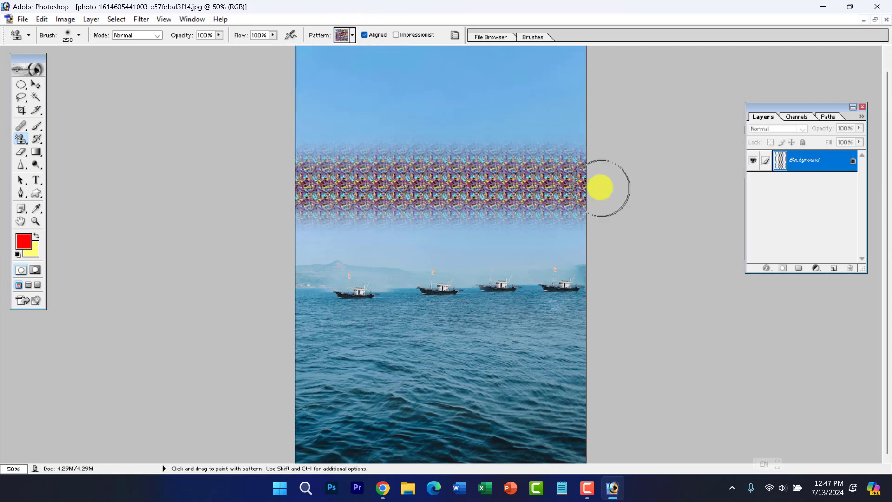
{"action": "key", "text": "ctrl+z"}
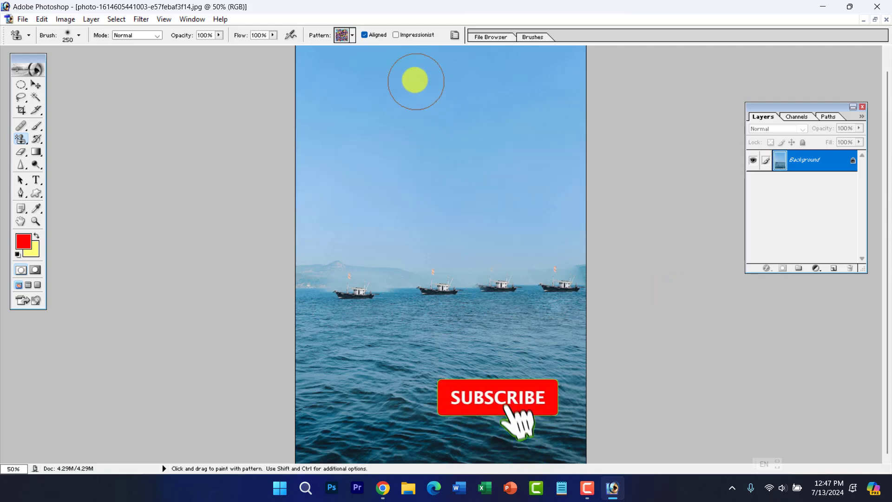
Look through the pattern files available for loading into the pattern library, and close without loading any
{"action": "left_click", "coordinate": [345, 39]}
{"action": "left_click", "coordinate": [409, 55]}
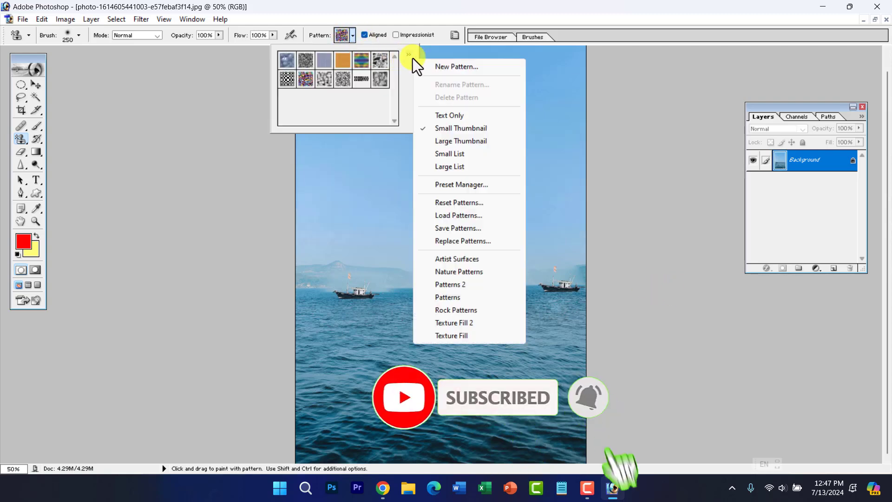
{"action": "left_click", "coordinate": [459, 216]}
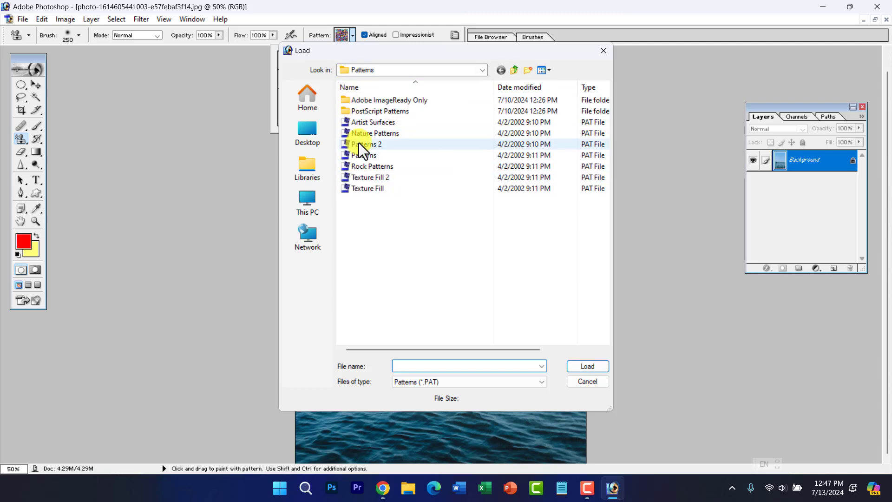
{"action": "left_click_drag", "start_coordinate": [507, 349], "coordinate": [592, 347]}
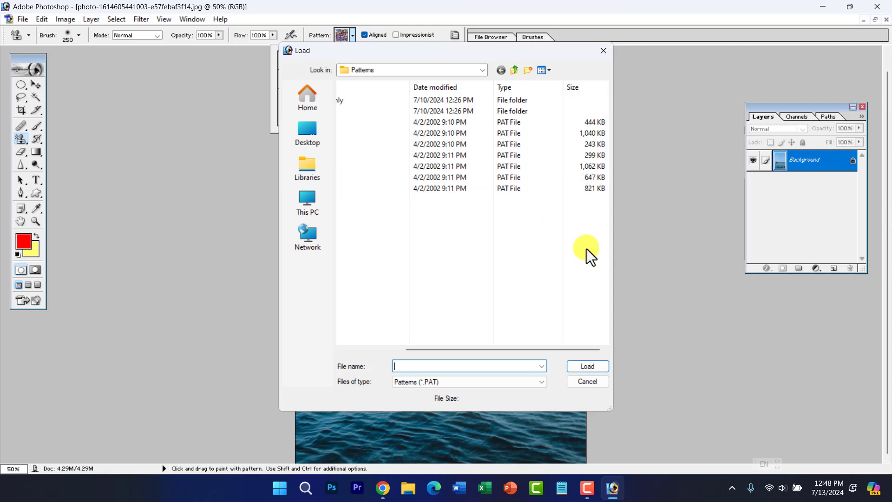
{"action": "left_click", "coordinate": [598, 380]}
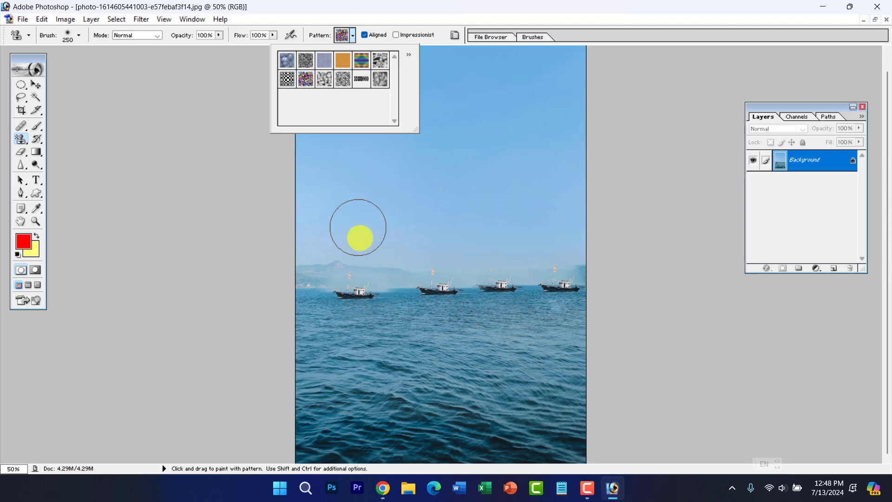
Choose the multicoloured circle-row pattern, try painting a band across the lower sky at brush size 250, and undo it
{"action": "left_click", "coordinate": [361, 60]}
{"action": "left_click_drag", "start_coordinate": [299, 189], "coordinate": [602, 205]}
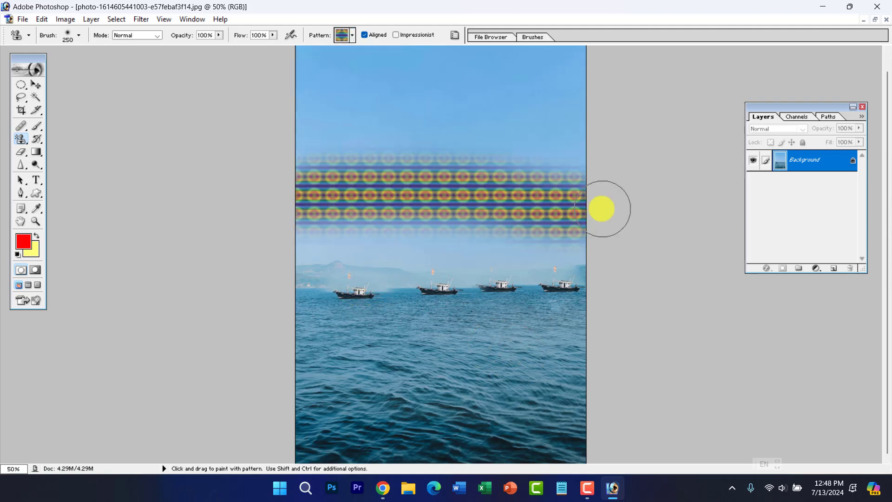
{"action": "key", "text": "ctrl+z"}
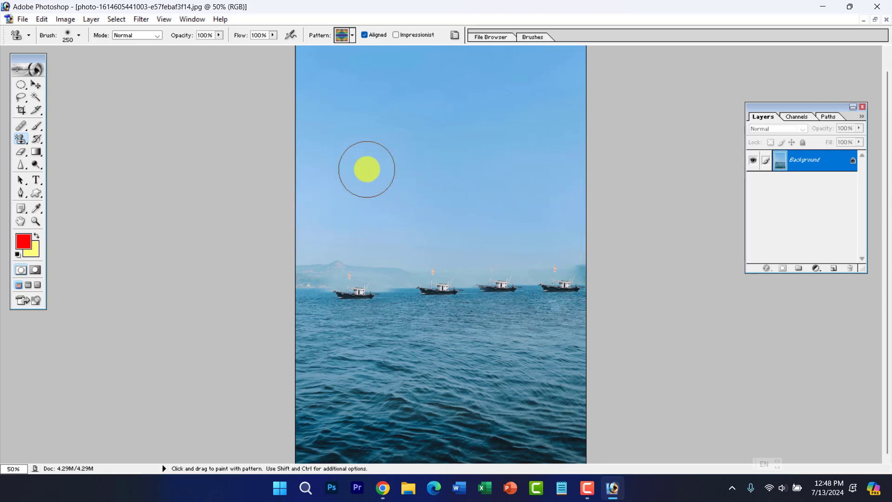
Reduce the Pattern Stamp brush to size 100 and paint freehand curved strokes across the sky and an arch on the sea
{"action": "key", "text": "bracketleft"}
{"action": "key", "text": "bracketleft"}
{"action": "key", "text": "bracketleft"}
{"action": "key", "text": "bracketleft"}
{"action": "key", "text": "bracketleft"}
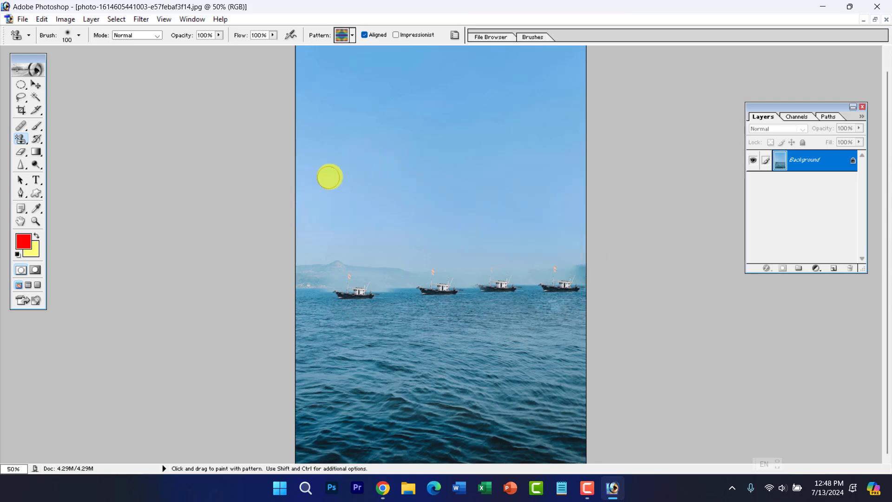
{"action": "mouse_move", "coordinate": [320, 182]}
{"action": "left_mouse_down"}
{"action": "mouse_move", "coordinate": [352, 146]}
{"action": "mouse_move", "coordinate": [385, 151]}
{"action": "mouse_move", "coordinate": [383, 191]}
{"action": "mouse_move", "coordinate": [434, 176]}
{"action": "mouse_move", "coordinate": [442, 194]}
{"action": "mouse_move", "coordinate": [435, 226]}
{"action": "mouse_move", "coordinate": [396, 241]}
{"action": "mouse_move", "coordinate": [365, 232]}
{"action": "left_mouse_up"}
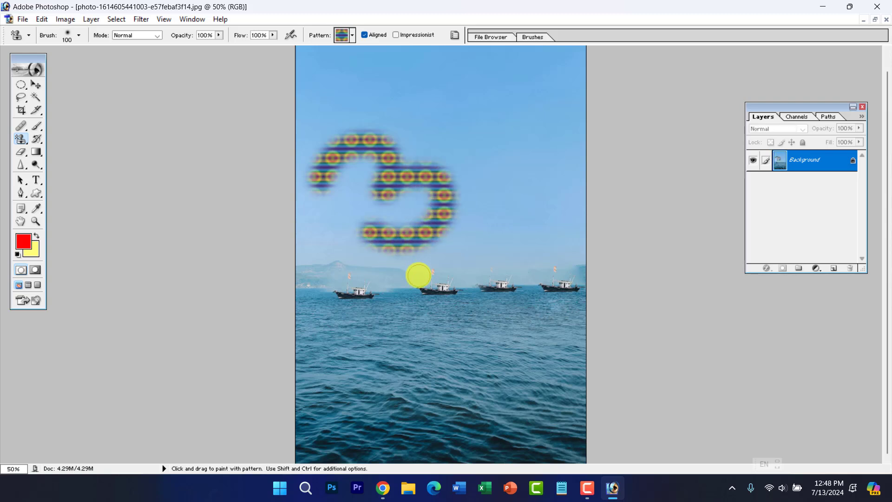
{"action": "left_click_drag", "start_coordinate": [444, 183], "coordinate": [475, 162]}
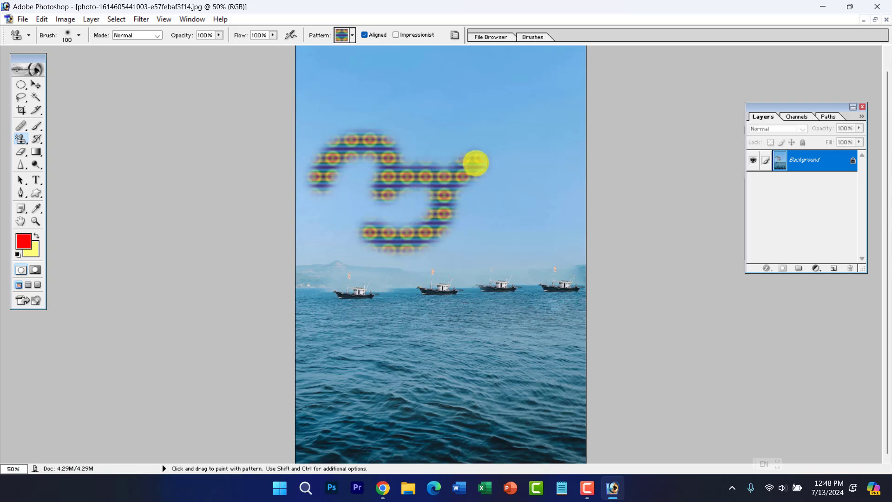
{"action": "mouse_move", "coordinate": [441, 69]}
{"action": "left_mouse_down"}
{"action": "mouse_move", "coordinate": [485, 157]}
{"action": "mouse_move", "coordinate": [537, 178]}
{"action": "left_mouse_up"}
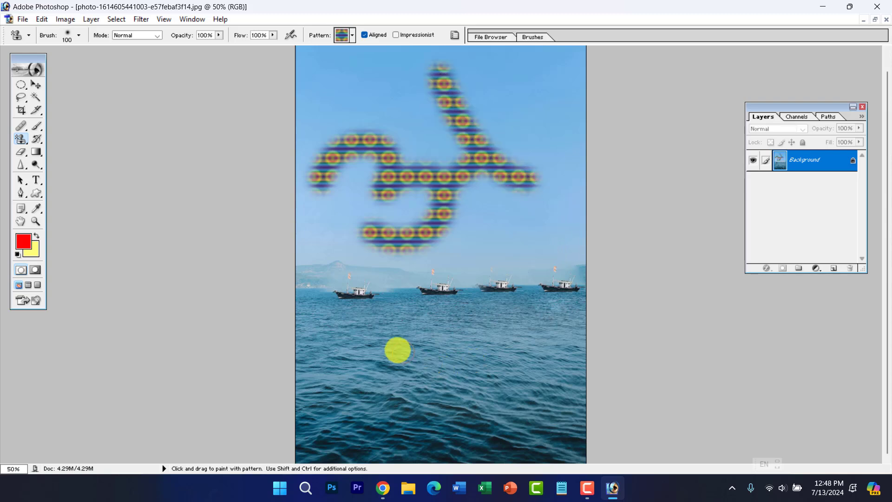
{"action": "mouse_move", "coordinate": [398, 350]}
{"action": "left_mouse_down"}
{"action": "mouse_move", "coordinate": [375, 399]}
{"action": "mouse_move", "coordinate": [403, 323]}
{"action": "mouse_move", "coordinate": [446, 388]}
{"action": "mouse_move", "coordinate": [410, 355]}
{"action": "left_mouse_up"}
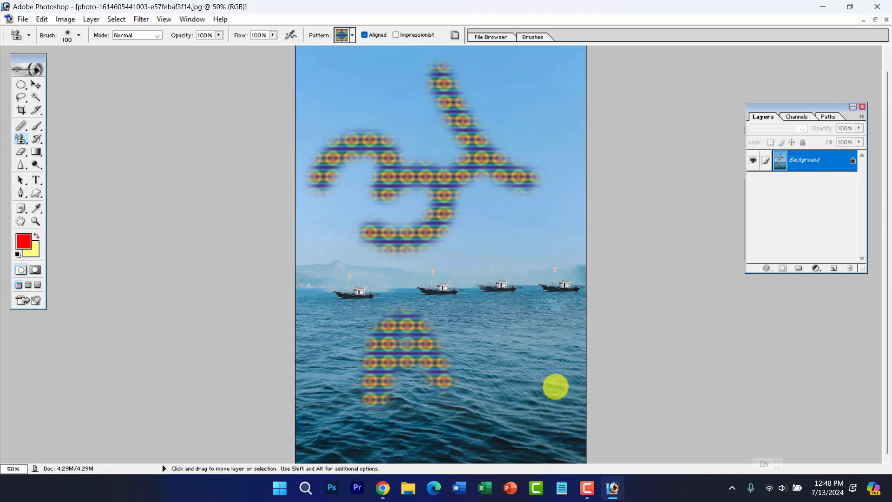
Undo all the freehand pattern strokes in the sky and on the sea
{"action": "key", "text": "ctrl+z"}
{"action": "key", "text": "ctrl+z"}
{"action": "key", "text": "ctrl+alt+z"}
{"action": "key", "text": "ctrl+alt+z"}
{"action": "key", "text": "ctrl+alt+z"}
{"action": "key", "text": "ctrl+alt+z"}
{"action": "key", "text": "ctrl+alt+z"}
{"action": "key", "text": "ctrl+alt+z"}
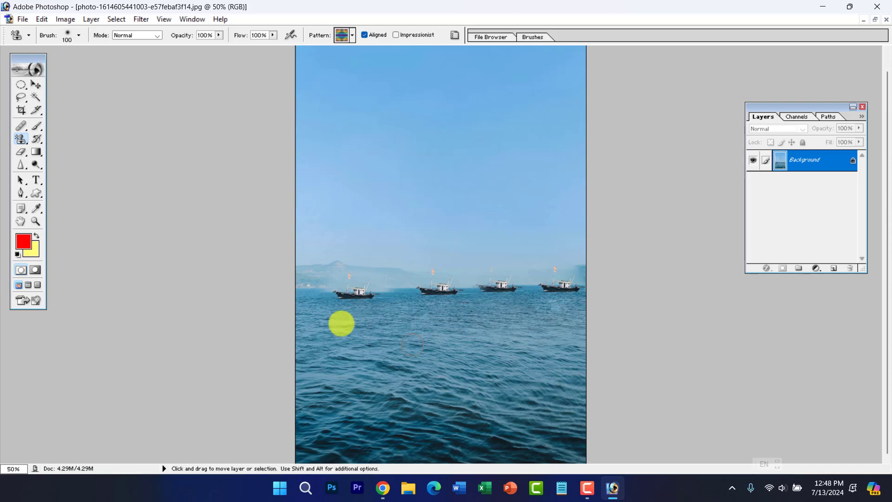
{"action": "left_click", "coordinate": [27, 141]}
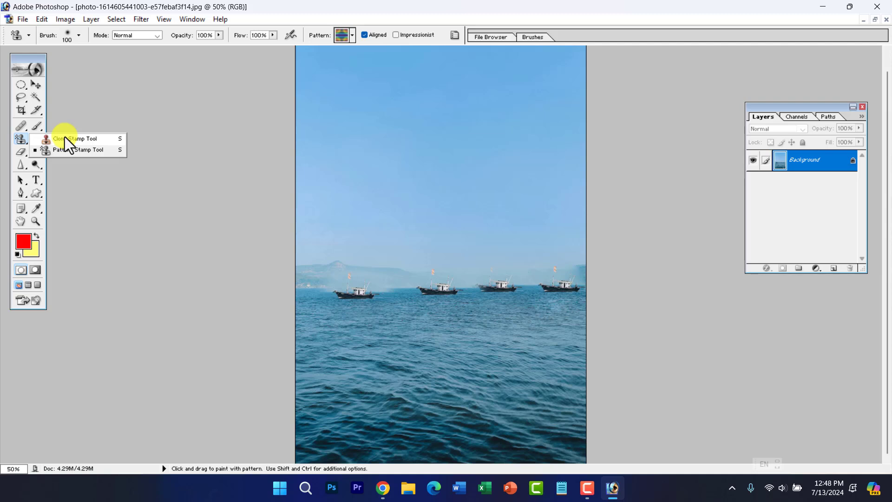
{"action": "left_click", "coordinate": [24, 127]}
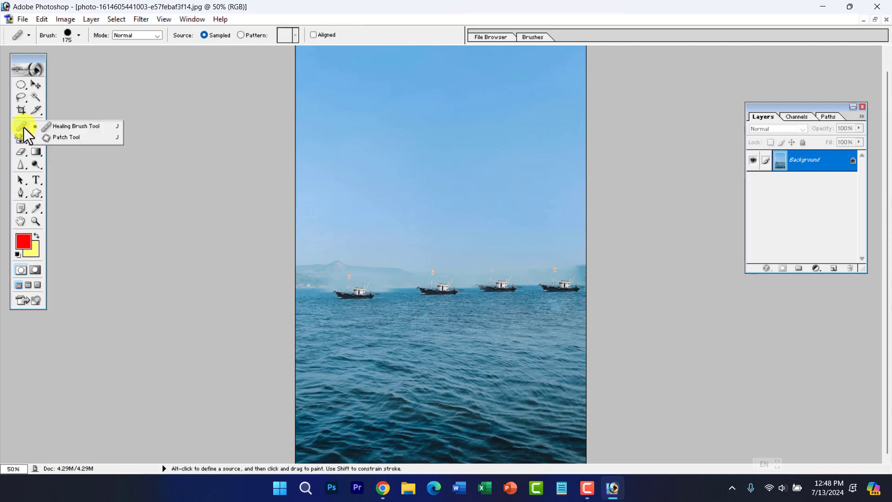
{"action": "left_click", "coordinate": [22, 127]}
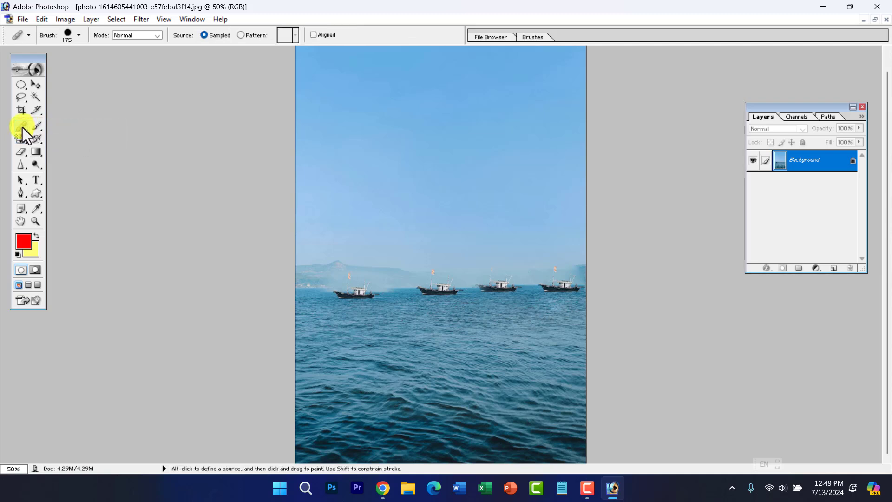
Activate the Brush Tool and choose the 29 px star outline brush tip
{"action": "left_click", "coordinate": [38, 127]}
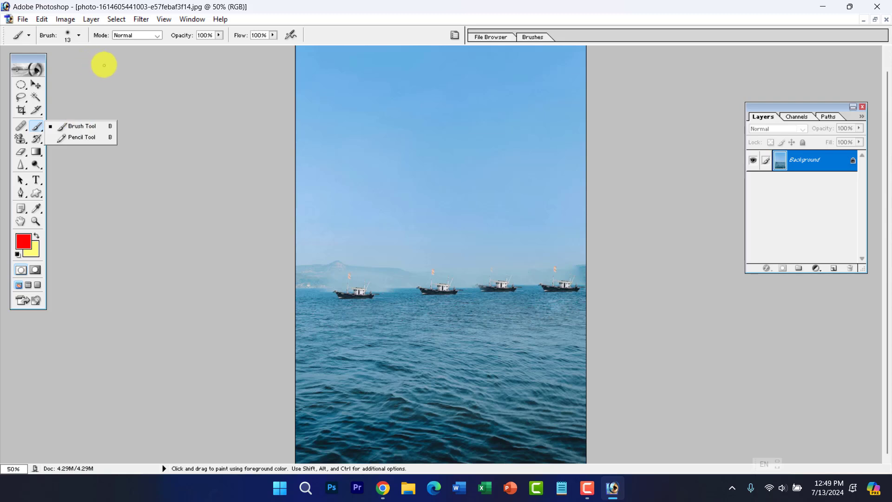
{"action": "left_click", "coordinate": [69, 129]}
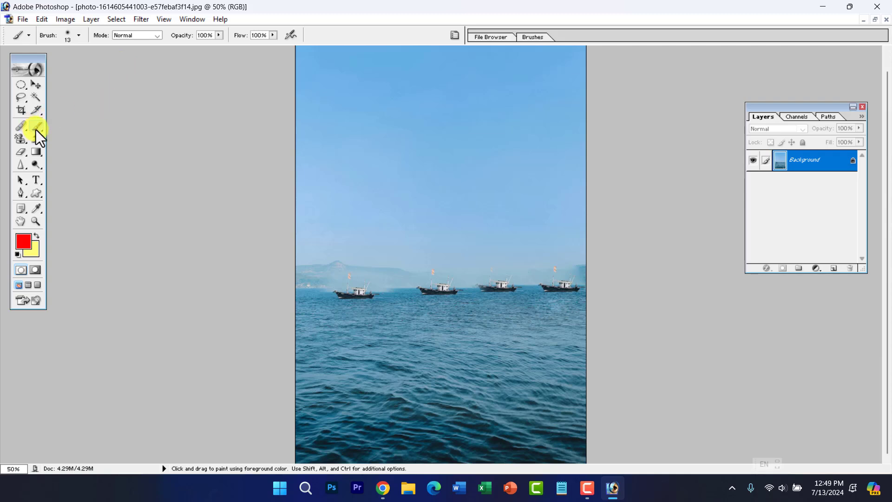
{"action": "left_click", "coordinate": [77, 38]}
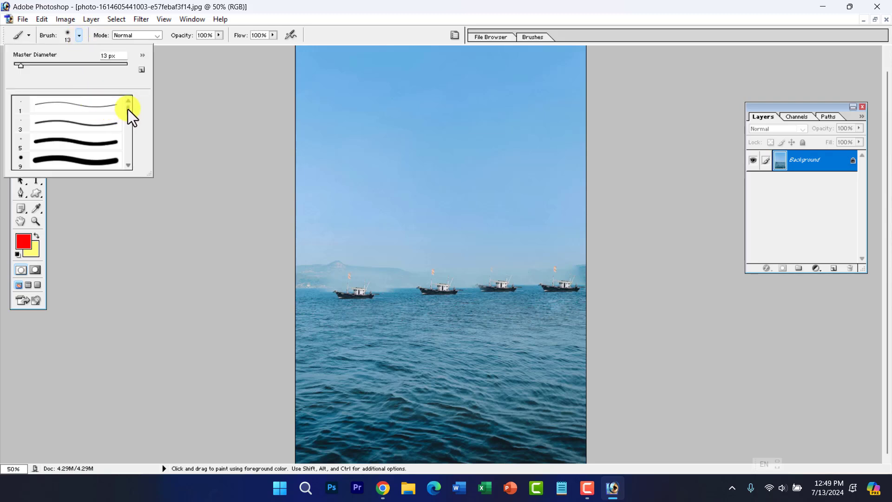
{"action": "mouse_move", "coordinate": [127, 110]}
{"action": "left_mouse_down"}
{"action": "mouse_move", "coordinate": [128, 155]}
{"action": "mouse_move", "coordinate": [130, 145]}
{"action": "left_mouse_up"}
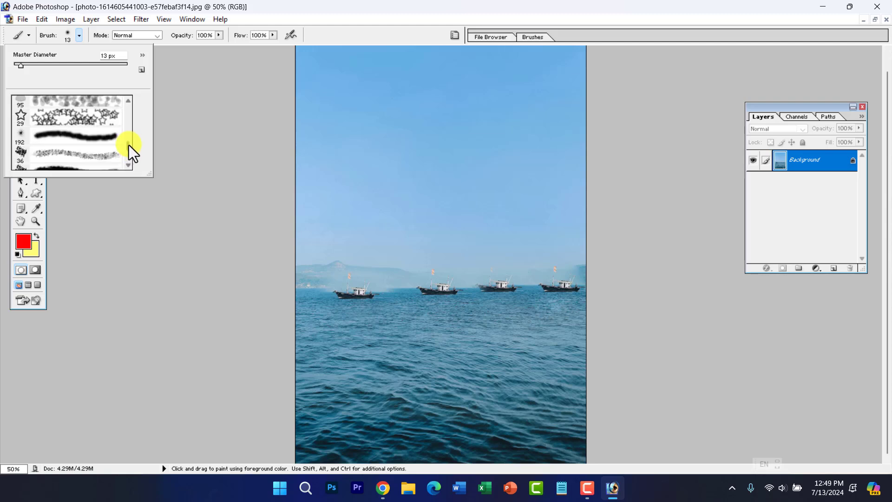
{"action": "left_click", "coordinate": [105, 118]}
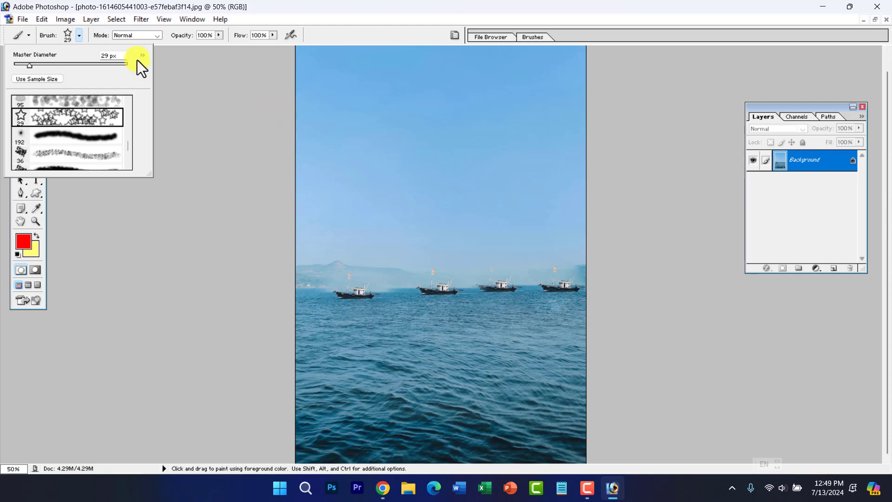
Enlarge the star brush to 63 px, try painting a curved trail of red stars in the sky, and undo it
{"action": "left_click_drag", "start_coordinate": [29, 63], "coordinate": [49, 65]}
{"action": "mouse_move", "coordinate": [348, 162]}
{"action": "left_mouse_down"}
{"action": "mouse_move", "coordinate": [373, 130]}
{"action": "mouse_move", "coordinate": [440, 125]}
{"action": "mouse_move", "coordinate": [485, 153]}
{"action": "mouse_move", "coordinate": [492, 187]}
{"action": "mouse_move", "coordinate": [475, 230]}
{"action": "mouse_move", "coordinate": [367, 225]}
{"action": "left_mouse_up"}
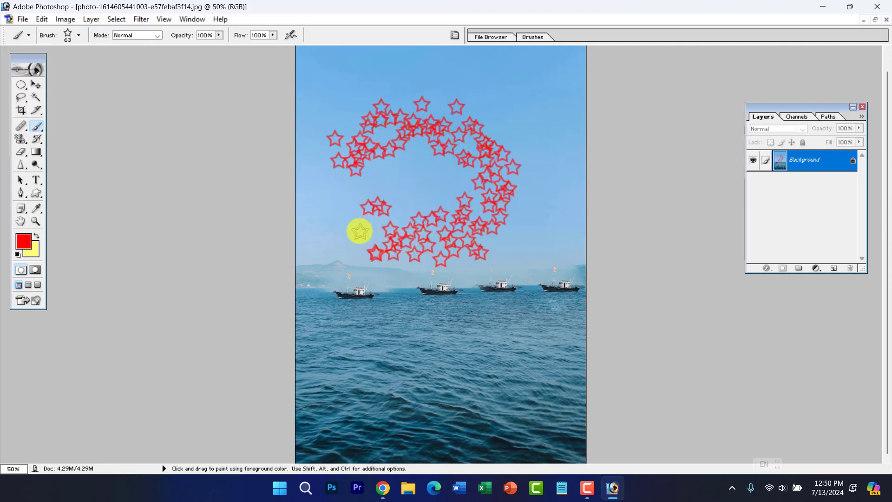
{"action": "key", "text": "ctrl+z"}
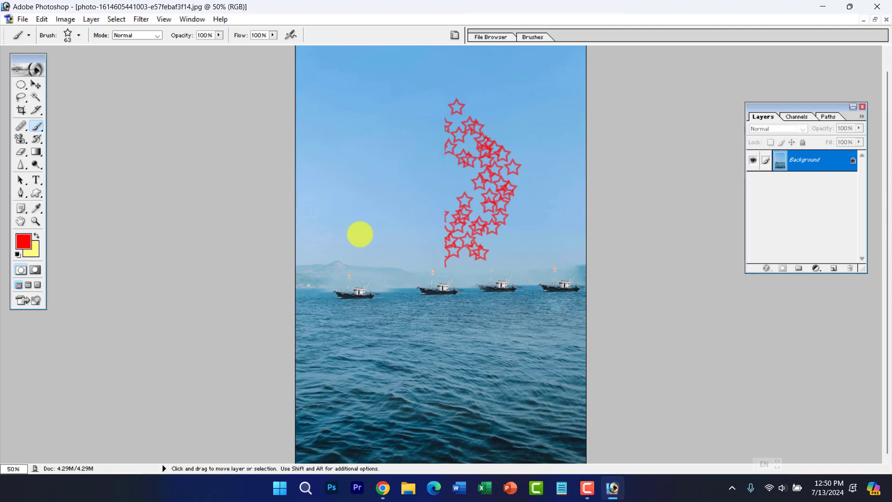
Change the foreground color to a dark green and return to the Brush Tool
{"action": "left_click", "coordinate": [26, 242]}
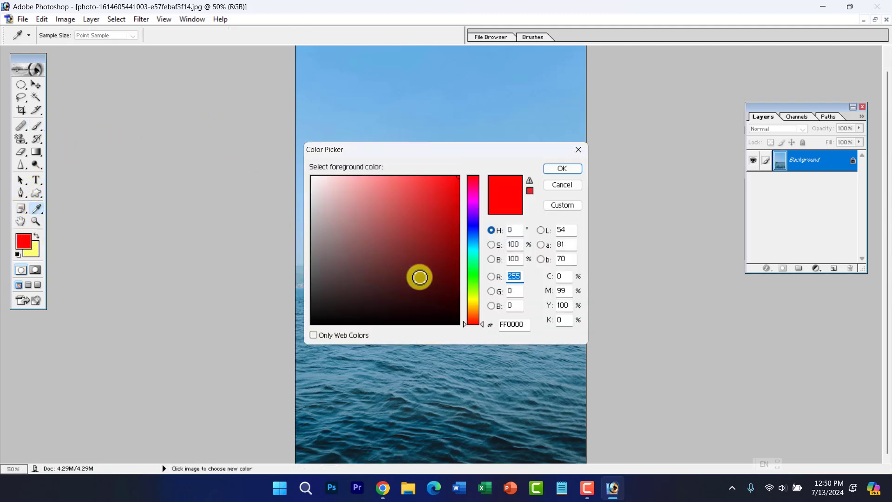
{"action": "left_click", "coordinate": [469, 276]}
{"action": "mouse_move", "coordinate": [456, 260]}
{"action": "left_mouse_down"}
{"action": "mouse_move", "coordinate": [466, 265]}
{"action": "mouse_move", "coordinate": [469, 244]}
{"action": "left_mouse_up"}
{"action": "left_click", "coordinate": [575, 169]}
{"action": "key", "text": "b"}
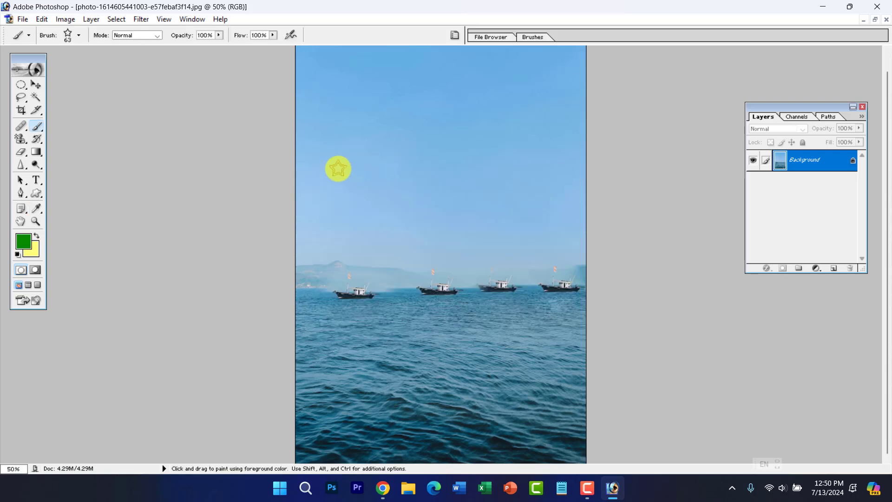
Try painting an arched trail of green stars across the sky down to the horizon, and undo it
{"action": "mouse_move", "coordinate": [339, 169]}
{"action": "left_mouse_down"}
{"action": "mouse_move", "coordinate": [479, 123]}
{"action": "mouse_move", "coordinate": [512, 204]}
{"action": "mouse_move", "coordinate": [582, 219]}
{"action": "left_mouse_up"}
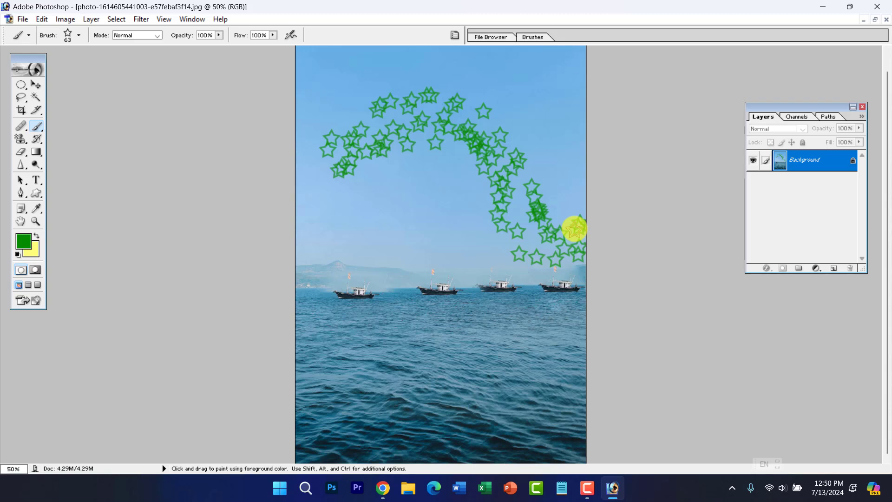
{"action": "key", "text": "ctrl+z"}
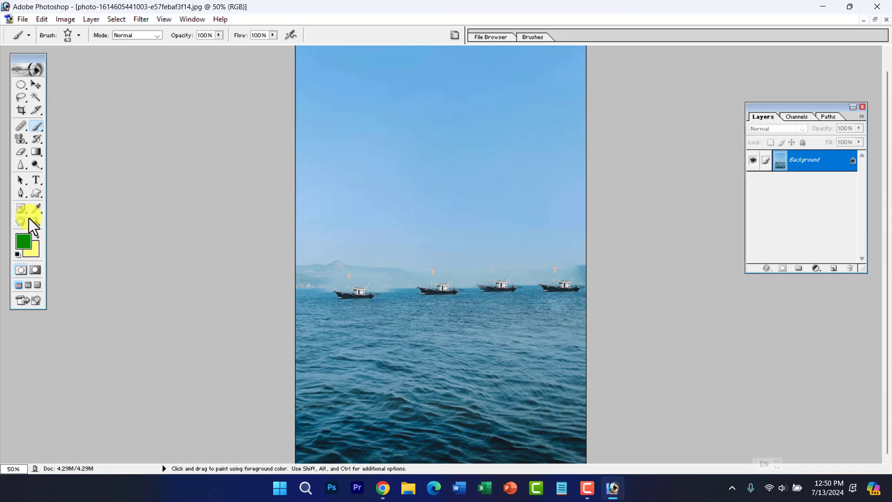
Choose the 74 px scattered maple leaf brush tip
{"action": "left_click", "coordinate": [81, 36]}
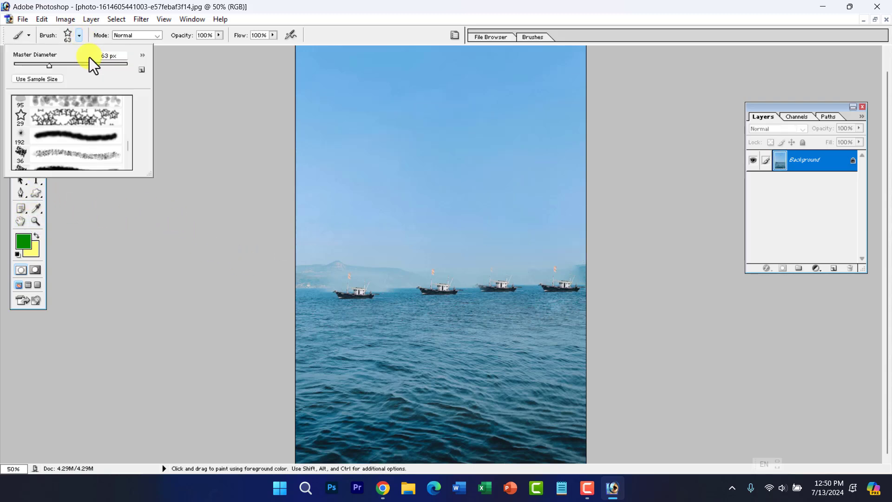
{"action": "scroll", "coordinate": [93, 125], "scroll_direction": "down", "scroll_amount": 3}
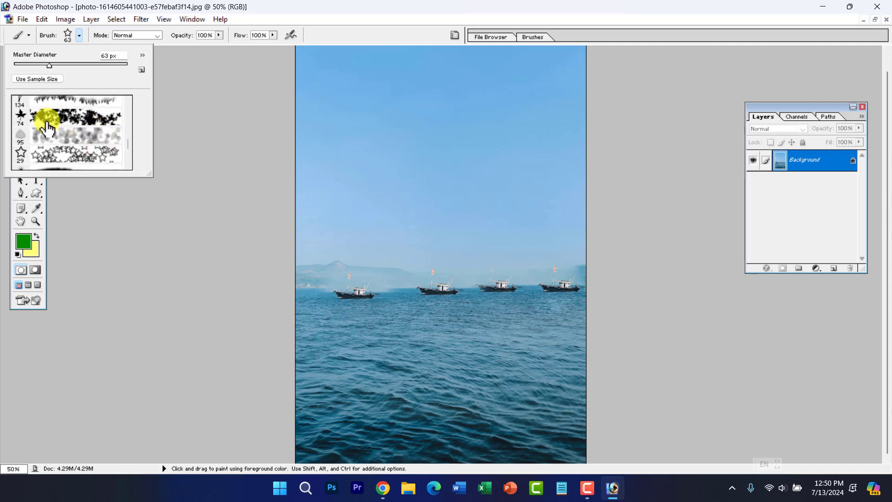
{"action": "left_click", "coordinate": [47, 125]}
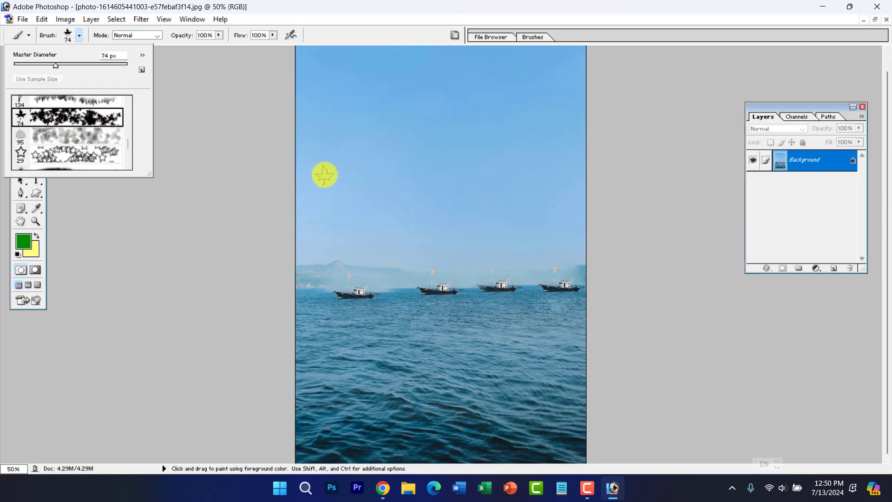
Try painting two long trails of green maple leaves from the sky toward the horizon, undoing each one
{"action": "mouse_move", "coordinate": [326, 175]}
{"action": "left_mouse_down"}
{"action": "mouse_move", "coordinate": [416, 146]}
{"action": "mouse_move", "coordinate": [528, 216]}
{"action": "mouse_move", "coordinate": [550, 260]}
{"action": "mouse_move", "coordinate": [510, 255]}
{"action": "left_mouse_up"}
{"action": "key", "text": "ctrl+z"}
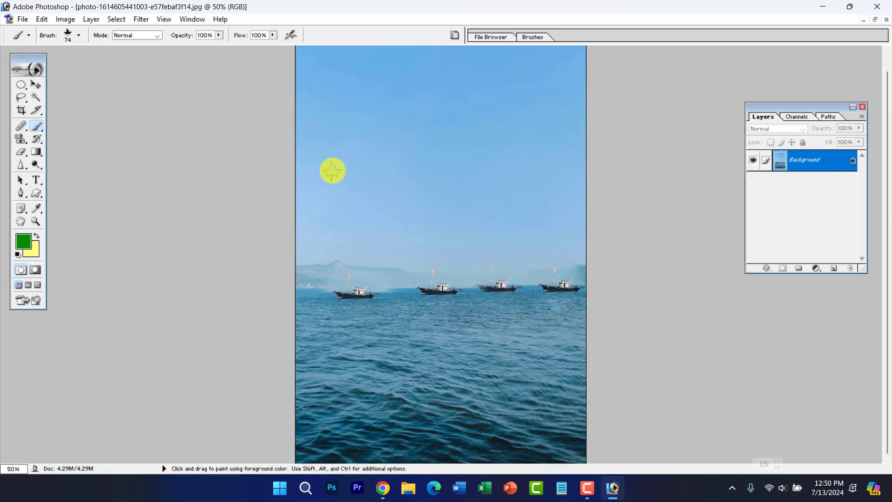
{"action": "mouse_move", "coordinate": [332, 169]}
{"action": "left_mouse_down"}
{"action": "mouse_move", "coordinate": [384, 96]}
{"action": "mouse_move", "coordinate": [476, 183]}
{"action": "mouse_move", "coordinate": [522, 259]}
{"action": "mouse_move", "coordinate": [439, 120]}
{"action": "mouse_move", "coordinate": [380, 273]}
{"action": "left_mouse_up"}
{"action": "key", "text": "ctrl+z"}
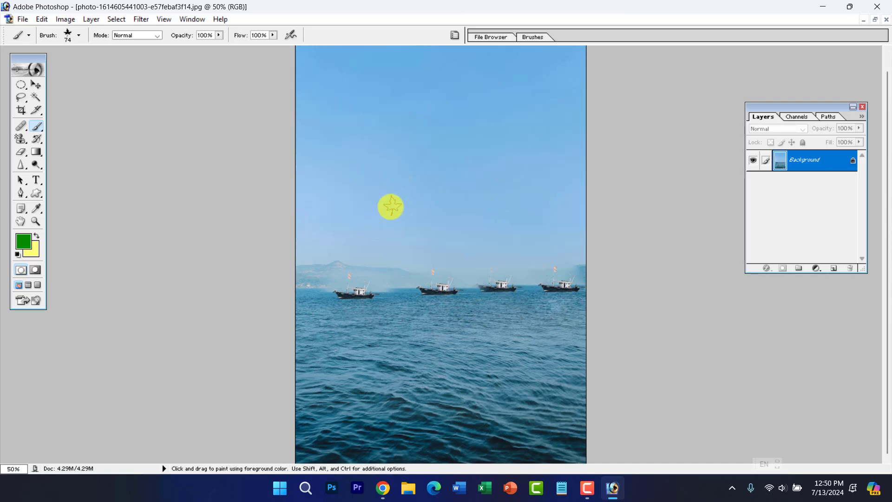
Scatter small clusters of green maple leaves over the sky with separate short dabs of the leaf brush
{"action": "left_click_drag", "start_coordinate": [422, 163], "coordinate": [428, 169]}
{"action": "left_click", "coordinate": [426, 127]}
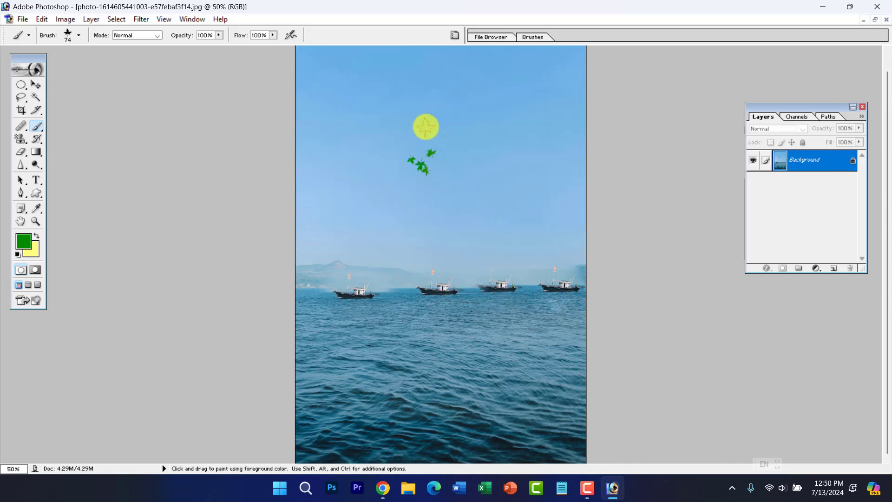
{"action": "left_click", "coordinate": [475, 180]}
{"action": "left_click", "coordinate": [436, 235]}
{"action": "mouse_move", "coordinate": [362, 215]}
{"action": "left_mouse_down"}
{"action": "mouse_move", "coordinate": [349, 157]}
{"action": "mouse_move", "coordinate": [359, 109]}
{"action": "mouse_move", "coordinate": [444, 91]}
{"action": "mouse_move", "coordinate": [495, 100]}
{"action": "mouse_move", "coordinate": [523, 147]}
{"action": "left_mouse_up"}
Undo the leaf dabs one after another, back to the first cluster in the middle of the sky
{"action": "key", "text": "ctrl+z"}
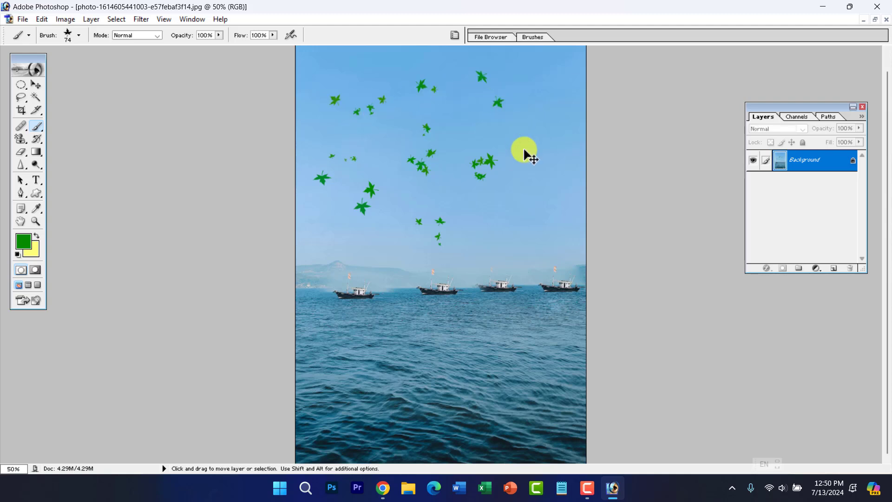
{"action": "key", "text": "ctrl+alt+z"}
{"action": "key", "text": "ctrl+alt+z"}
{"action": "key", "text": "ctrl+alt+z"}
{"action": "key", "text": "ctrl+alt+z"}
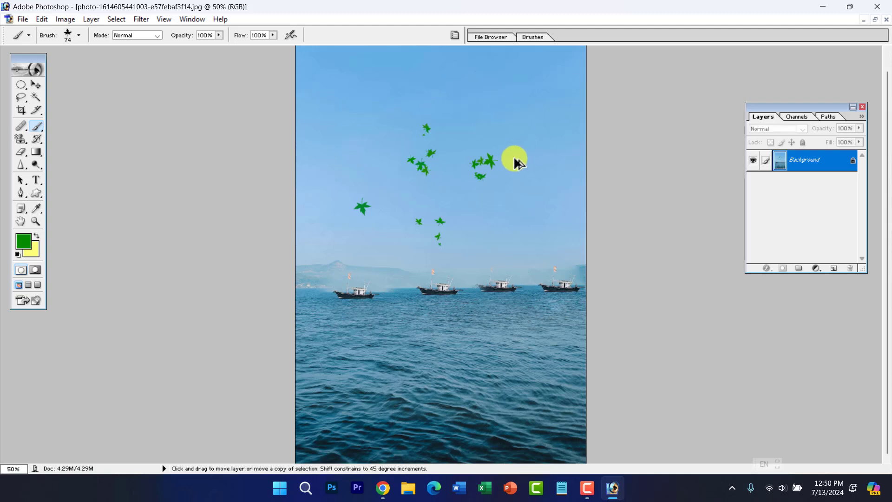
{"action": "key", "text": "ctrl+alt+z"}
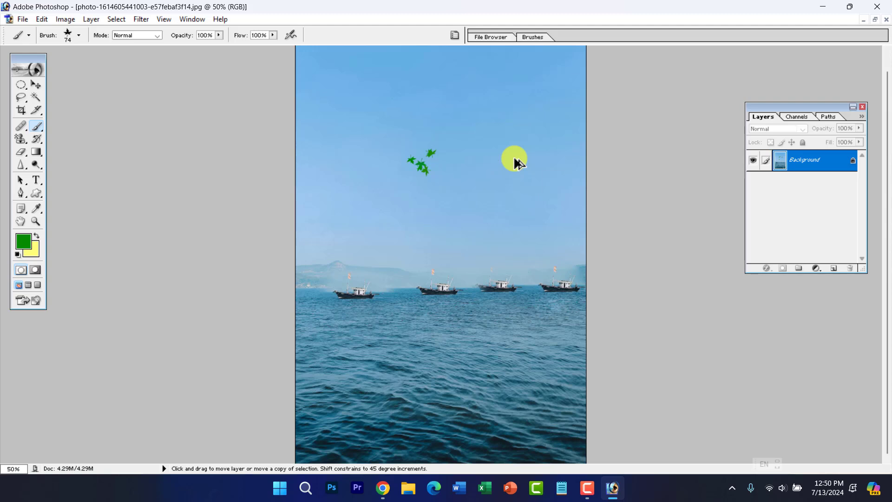
Undo the remaining leaf cluster, choose the 134 px grass brush tip and enlarge its master diameter to 182 px
{"action": "key", "text": "ctrl+alt+z"}
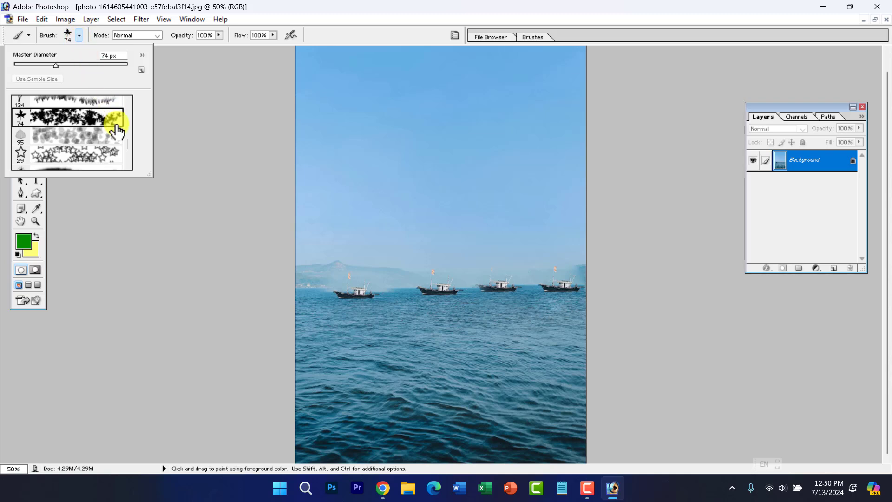
{"action": "scroll", "coordinate": [70, 118], "scroll_direction": "up", "scroll_amount": 1}
{"action": "left_click", "coordinate": [69, 110]}
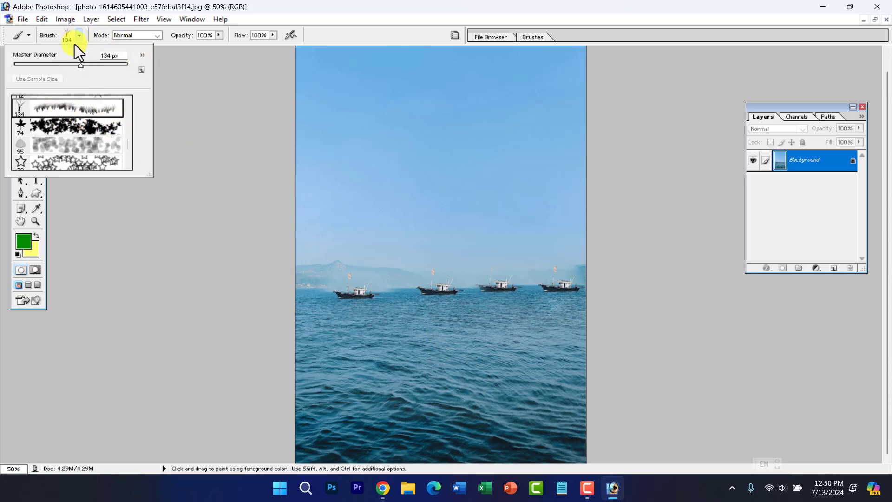
{"action": "left_click_drag", "start_coordinate": [81, 65], "coordinate": [93, 65]}
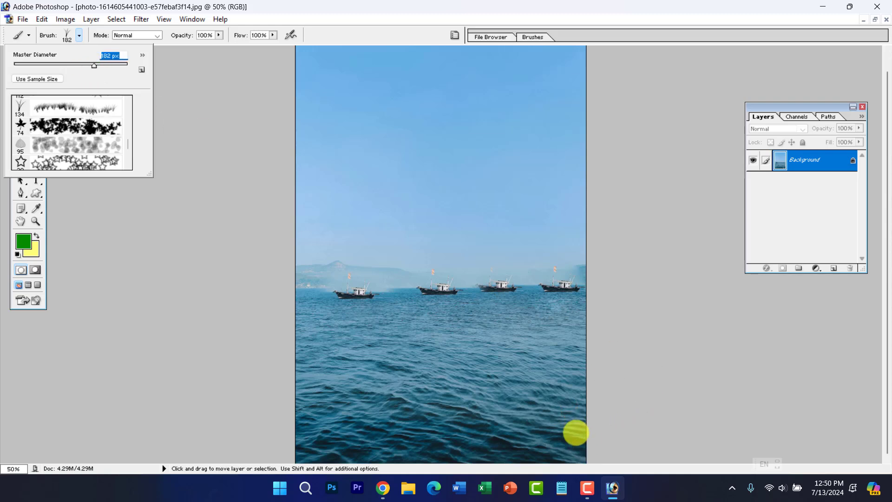
Paint a strip of green grass along the picture's bottom edge across its full width
{"action": "key", "text": "ctrl+minus"}
{"action": "left_click", "coordinate": [447, 191]}
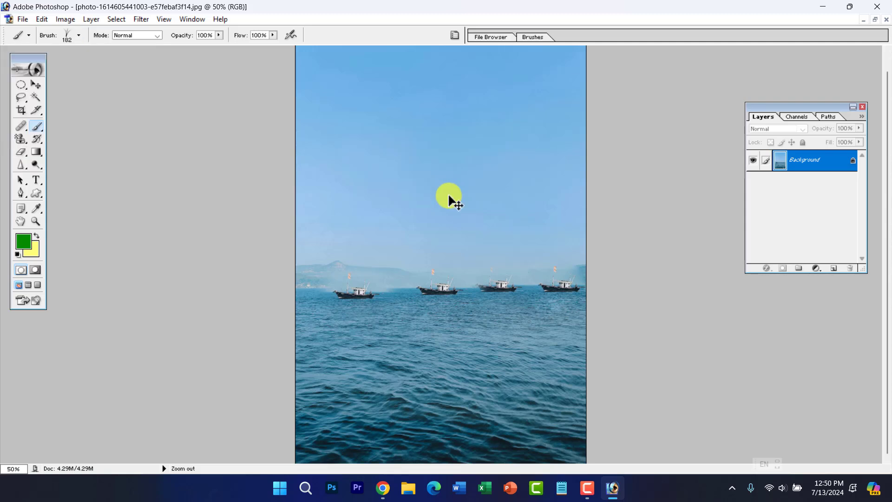
{"action": "left_click", "coordinate": [538, 388], "text": "ctrl+alt"}
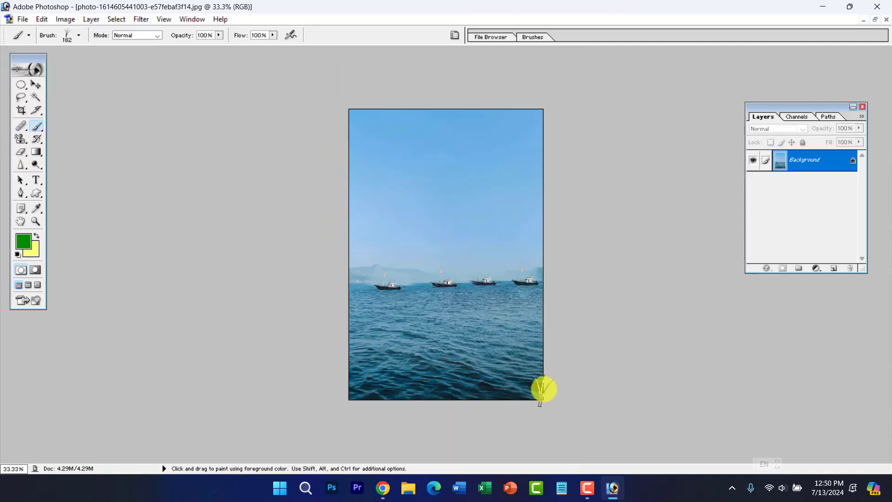
{"action": "mouse_move", "coordinate": [542, 401]}
{"action": "left_mouse_down"}
{"action": "mouse_move", "coordinate": [335, 399]}
{"action": "mouse_move", "coordinate": [414, 411]}
{"action": "mouse_move", "coordinate": [586, 411]}
{"action": "mouse_move", "coordinate": [265, 413]}
{"action": "mouse_move", "coordinate": [525, 413]}
{"action": "mouse_move", "coordinate": [322, 406]}
{"action": "mouse_move", "coordinate": [602, 402]}
{"action": "mouse_move", "coordinate": [355, 403]}
{"action": "mouse_move", "coordinate": [516, 404]}
{"action": "mouse_move", "coordinate": [578, 392]}
{"action": "mouse_move", "coordinate": [329, 382]}
{"action": "mouse_move", "coordinate": [537, 390]}
{"action": "mouse_move", "coordinate": [362, 391]}
{"action": "left_mouse_up"}
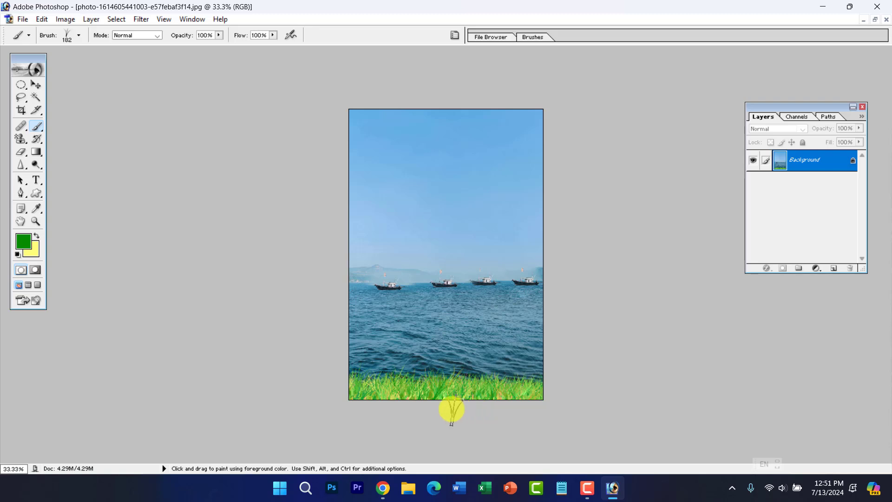
Inspect the painted grass strip at 50% and 33.3% magnification
{"action": "key", "text": "ctrl+space"}
{"action": "left_click", "coordinate": [378, 380]}
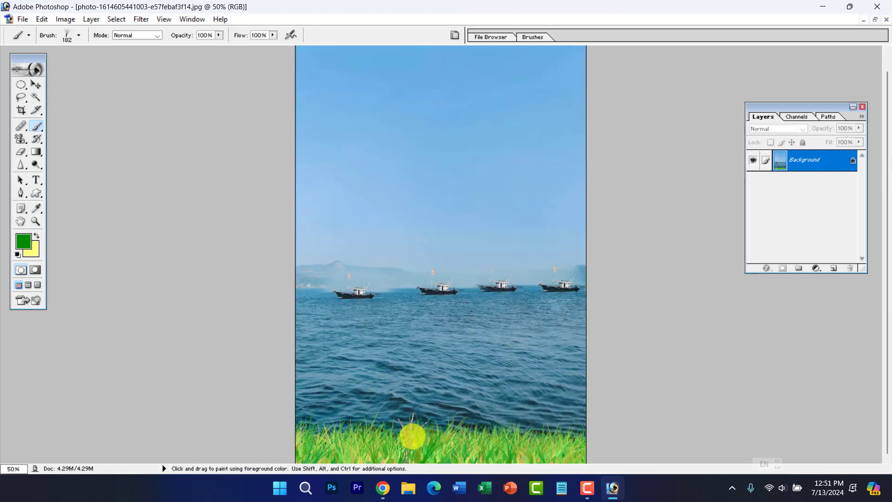
{"action": "key", "text": "alt+space"}
{"action": "left_click", "coordinate": [414, 430]}
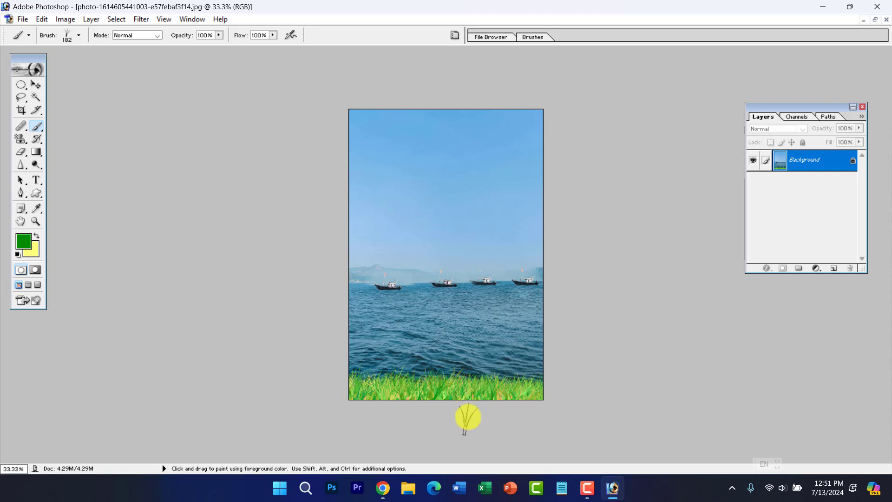
{"action": "key", "text": "ctrl+space"}
{"action": "left_click", "coordinate": [481, 374], "text": "ctrl"}
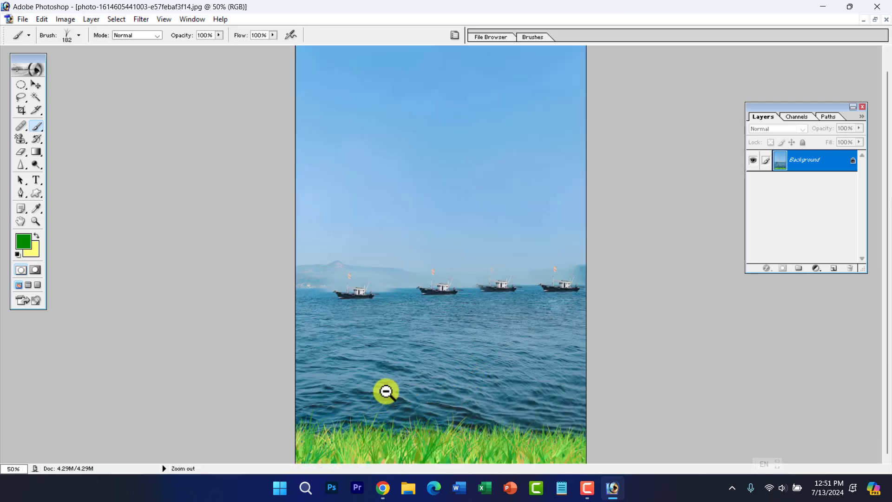
{"action": "left_click", "coordinate": [385, 392], "text": "alt"}
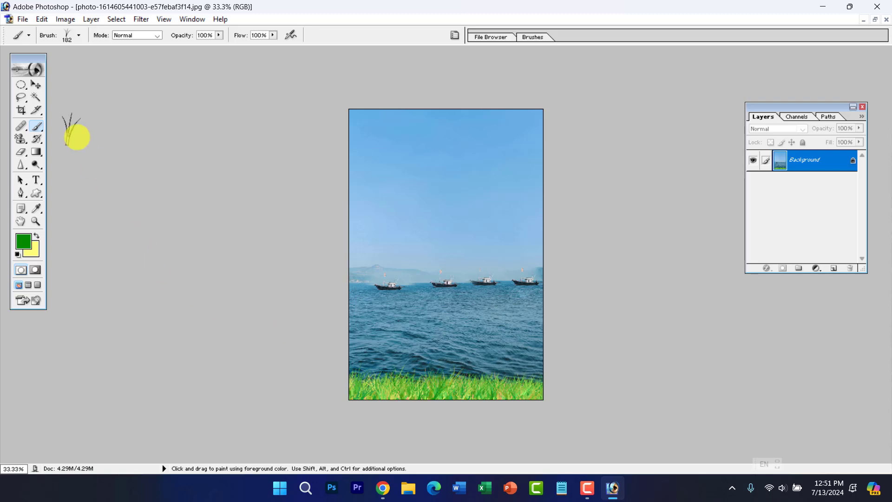
{"action": "left_click", "coordinate": [79, 35]}
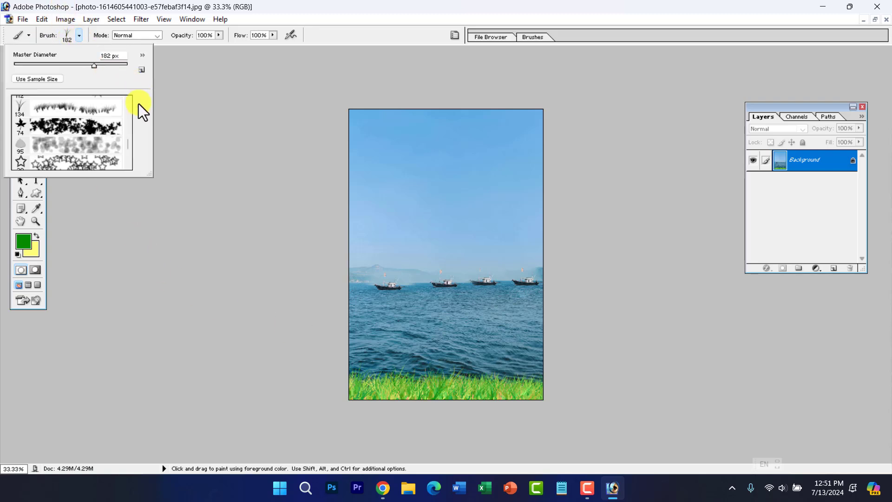
{"action": "scroll", "coordinate": [74, 132], "scroll_direction": "up", "scroll_amount": 3}
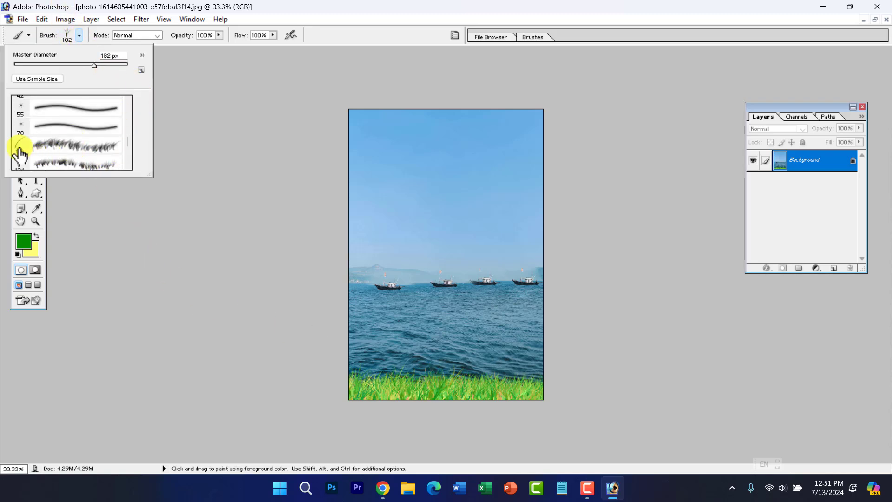
{"action": "scroll", "coordinate": [85, 155], "scroll_direction": "up", "scroll_amount": 7}
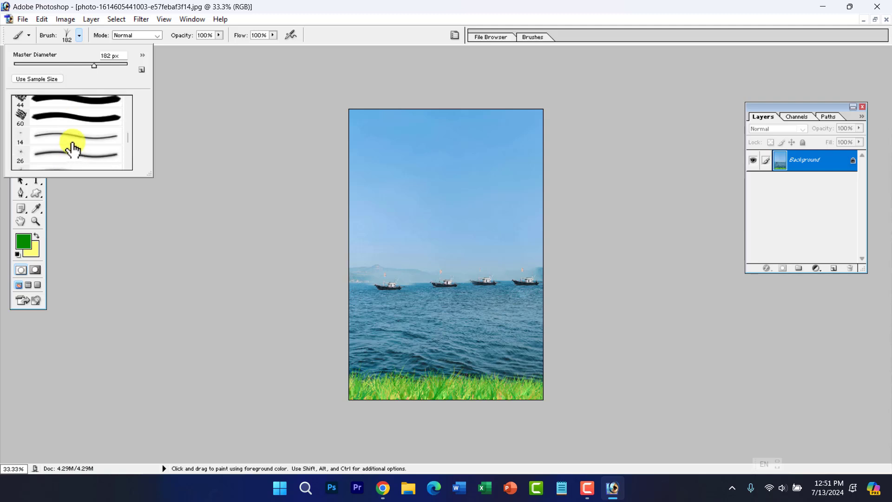
{"action": "scroll", "coordinate": [73, 148], "scroll_direction": "up", "scroll_amount": 4}
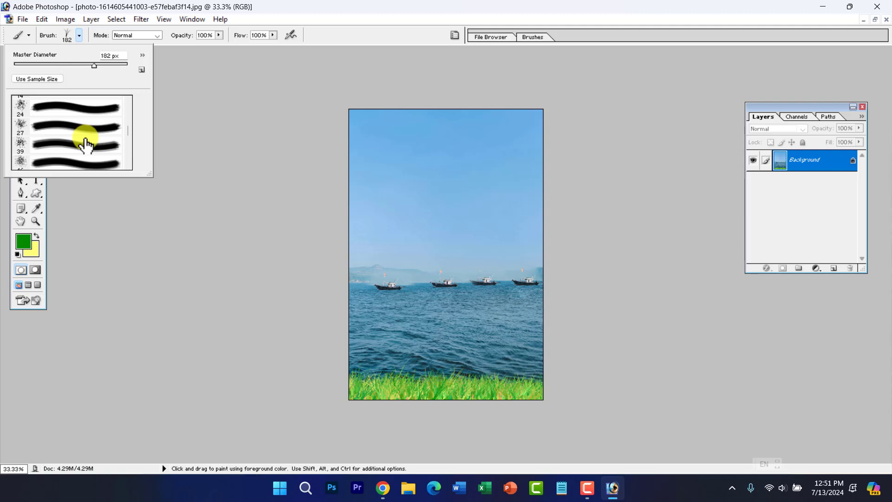
{"action": "left_click", "coordinate": [801, 202]}
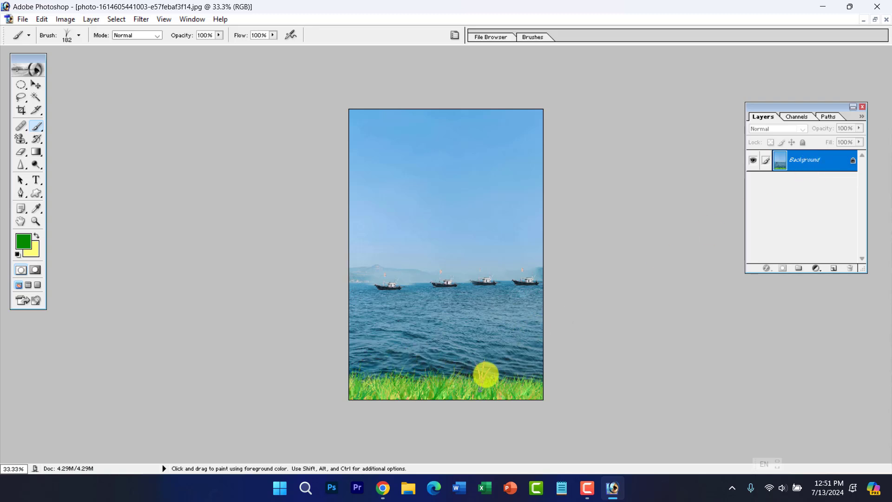
Try drawing a green ellipse shape in the sky above the boats, and undo it
{"action": "left_click_drag", "start_coordinate": [37, 194], "coordinate": [69, 194]}
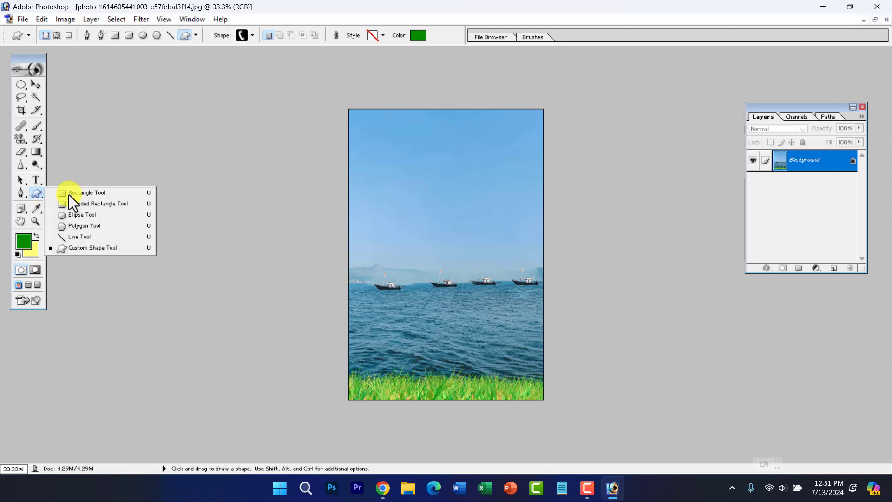
{"action": "left_click", "coordinate": [79, 214]}
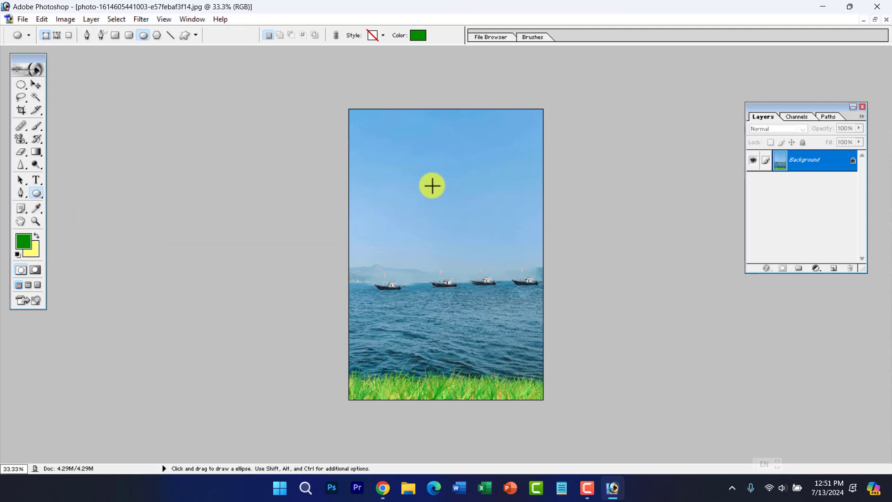
{"action": "left_click_drag", "start_coordinate": [407, 177], "coordinate": [479, 243]}
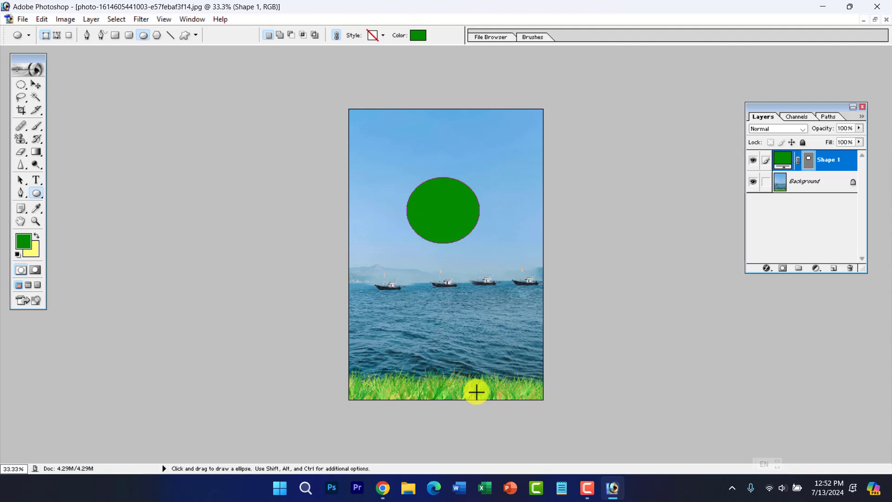
{"action": "key", "text": "ctrl"}
{"action": "key", "text": "ctrl+z"}
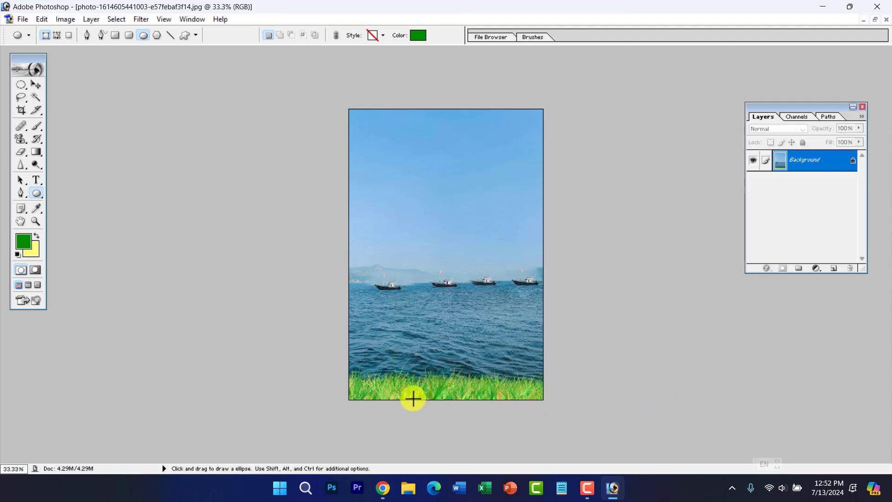
Return to the Brush Tool and create a new layer named grass
{"action": "left_click", "coordinate": [41, 128]}
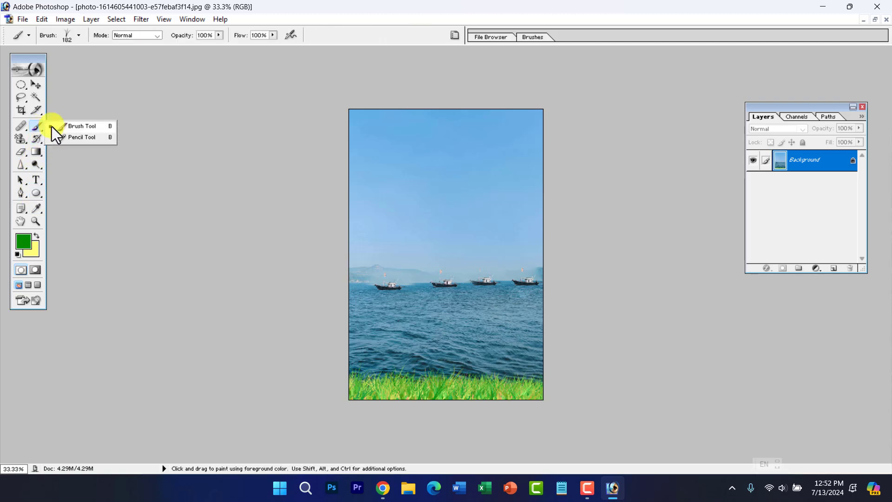
{"action": "left_click", "coordinate": [76, 127]}
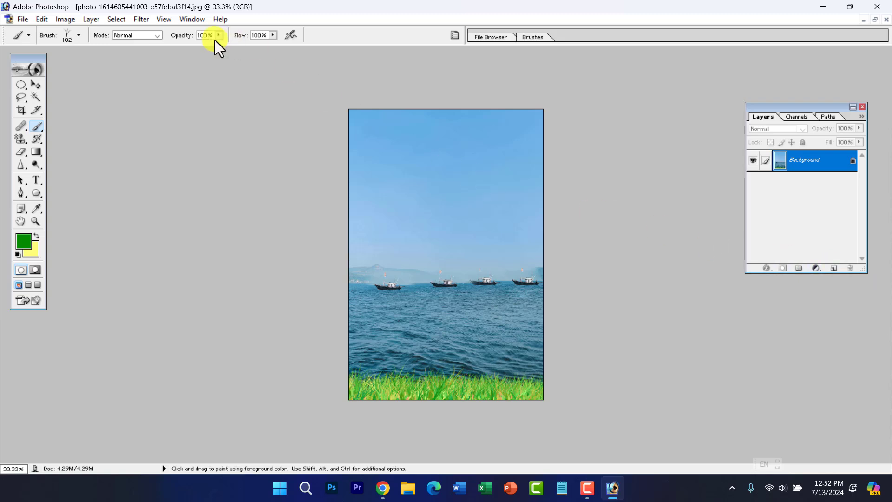
{"action": "left_click", "coordinate": [89, 20]}
{"action": "mouse_move", "coordinate": [155, 33]}
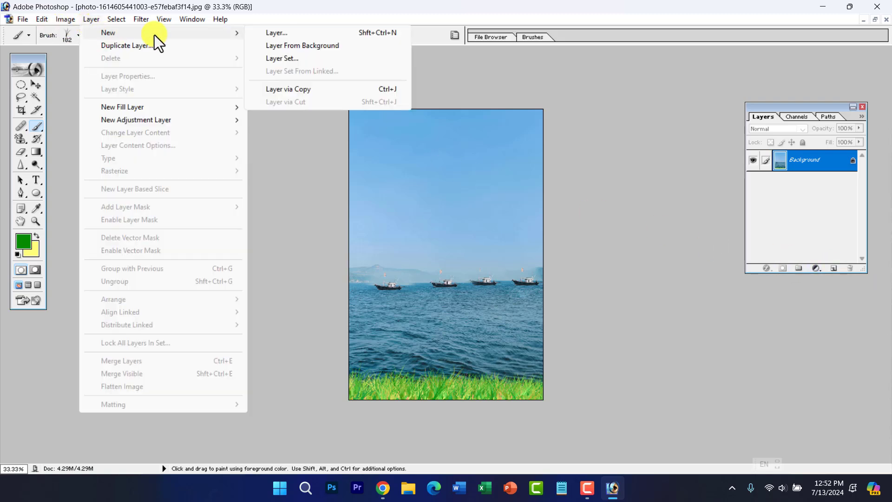
{"action": "left_click", "coordinate": [378, 35]}
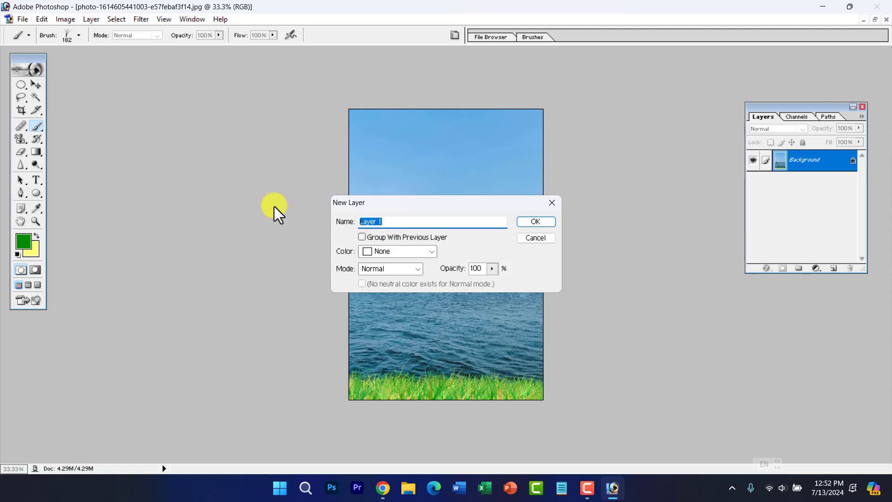
{"action": "type", "text": "grass"}
{"action": "left_click", "coordinate": [530, 223]}
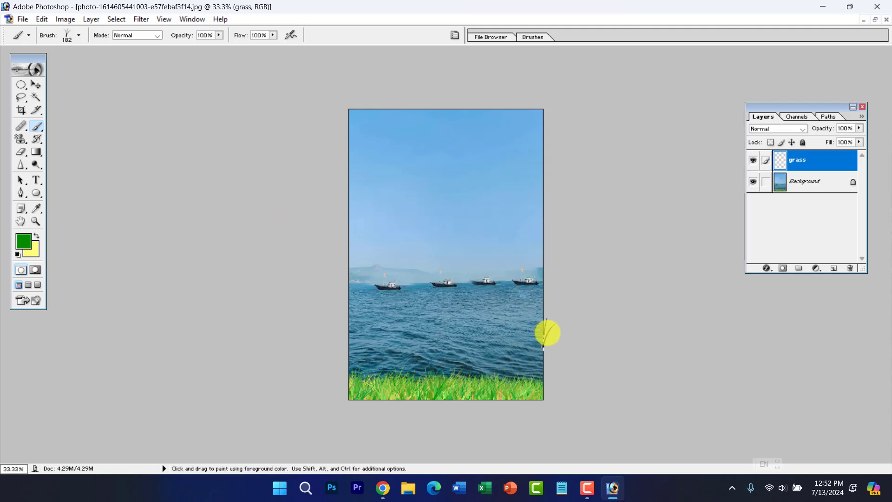
Paint a band of grass across the water below the boats on the grass layer, undoing the first stroke and repainting it
{"action": "mouse_move", "coordinate": [545, 333]}
{"action": "left_mouse_down"}
{"action": "mouse_move", "coordinate": [281, 335]}
{"action": "mouse_move", "coordinate": [558, 333]}
{"action": "mouse_move", "coordinate": [272, 342]}
{"action": "mouse_move", "coordinate": [530, 346]}
{"action": "mouse_move", "coordinate": [523, 347]}
{"action": "mouse_move", "coordinate": [334, 341]}
{"action": "mouse_move", "coordinate": [547, 340]}
{"action": "mouse_move", "coordinate": [445, 325]}
{"action": "mouse_move", "coordinate": [331, 326]}
{"action": "mouse_move", "coordinate": [557, 321]}
{"action": "mouse_move", "coordinate": [308, 329]}
{"action": "mouse_move", "coordinate": [549, 330]}
{"action": "mouse_move", "coordinate": [300, 330]}
{"action": "left_mouse_up"}
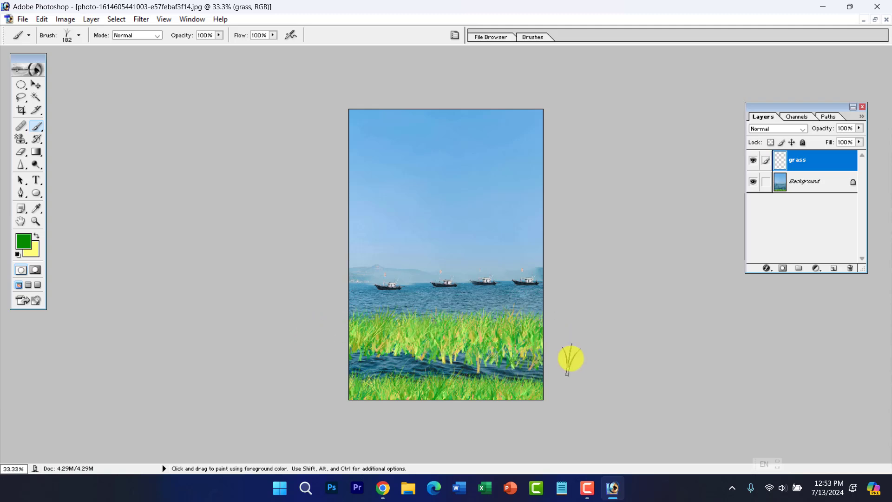
{"action": "key", "text": "ctrl+z"}
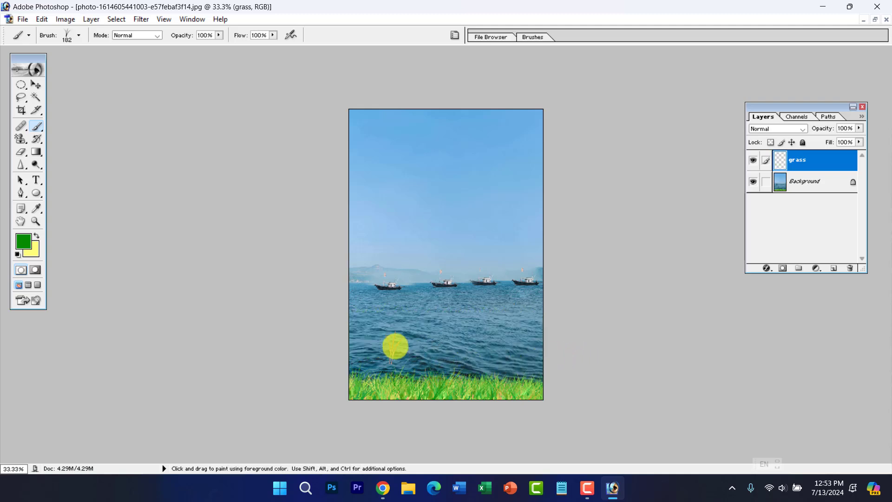
{"action": "mouse_move", "coordinate": [353, 334]}
{"action": "left_mouse_down"}
{"action": "mouse_move", "coordinate": [589, 333]}
{"action": "mouse_move", "coordinate": [315, 334]}
{"action": "mouse_move", "coordinate": [595, 335]}
{"action": "mouse_move", "coordinate": [339, 334]}
{"action": "left_mouse_up"}
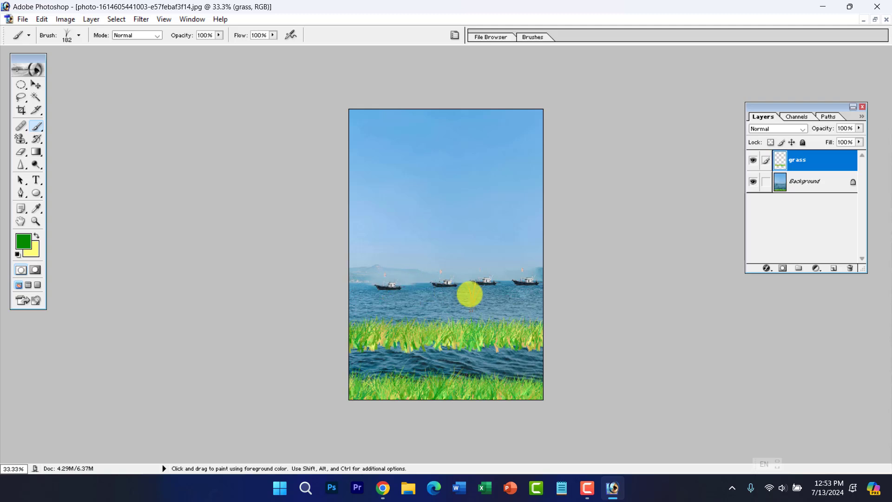
{"action": "left_click", "coordinate": [98, 20]}
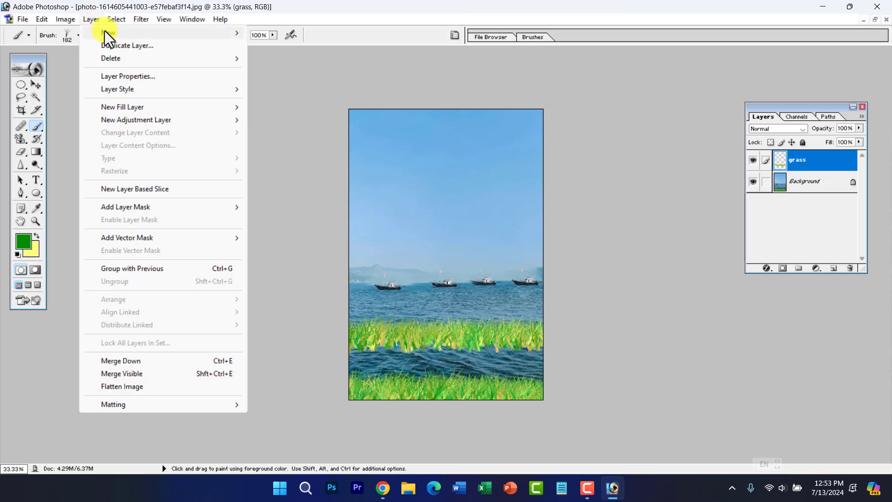
{"action": "mouse_move", "coordinate": [110, 33]}
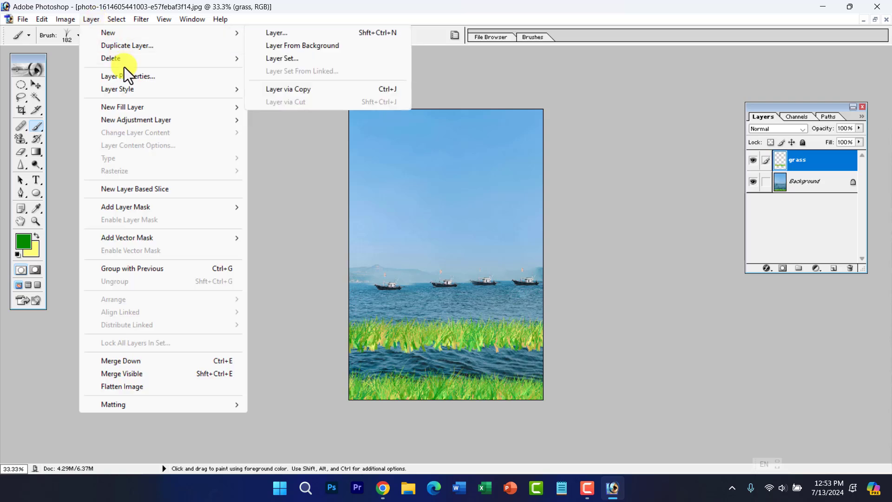
{"action": "mouse_move", "coordinate": [122, 61]}
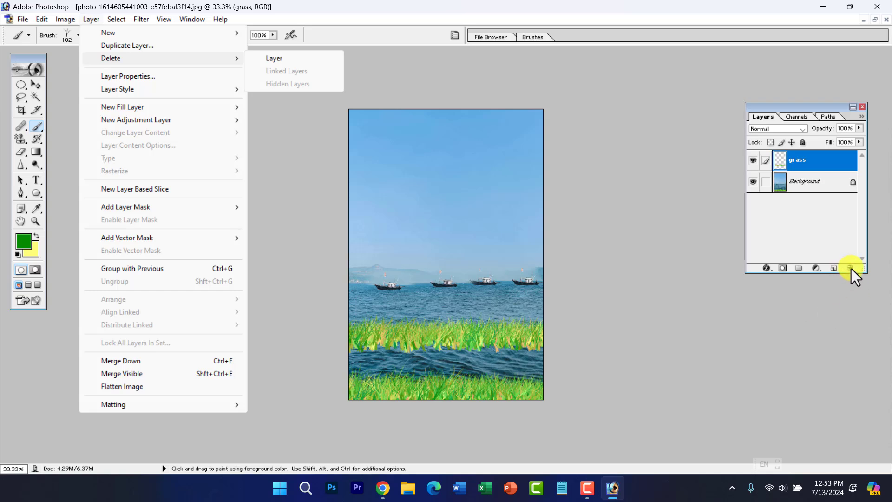
{"action": "left_click", "coordinate": [548, 107]}
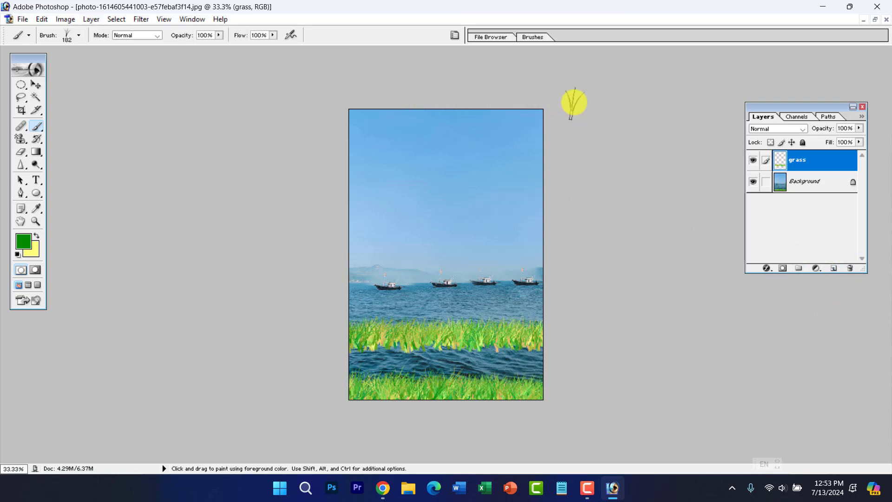
Switch to the Pencil Tool and choose the 1 px brush tip
{"action": "left_click", "coordinate": [37, 126]}
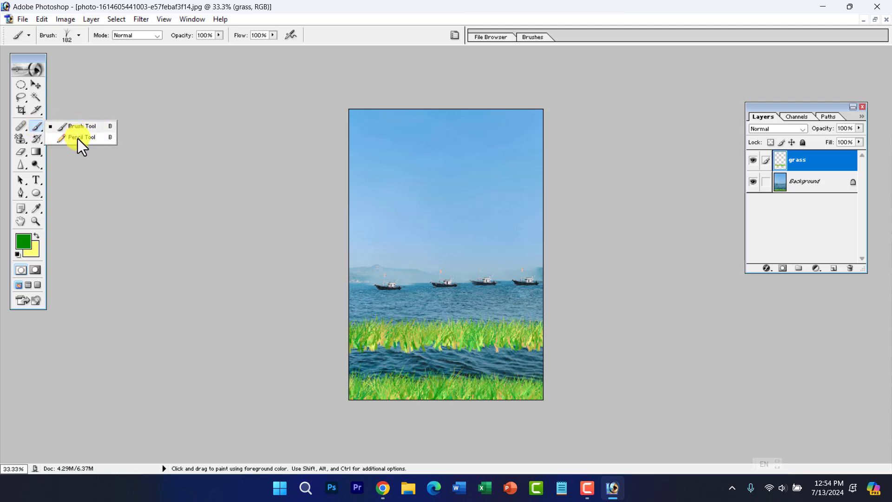
{"action": "left_click", "coordinate": [77, 137]}
{"action": "left_click", "coordinate": [79, 35]}
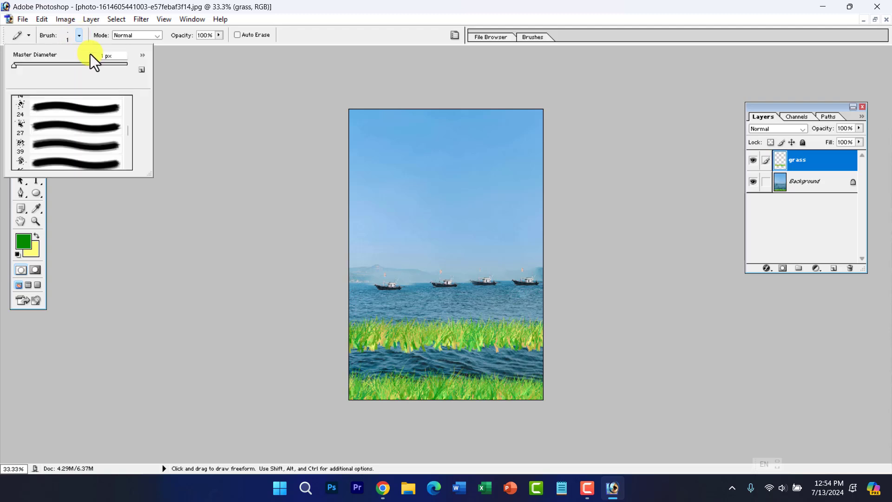
{"action": "mouse_move", "coordinate": [126, 125]}
{"action": "left_mouse_down"}
{"action": "mouse_move", "coordinate": [129, 156]}
{"action": "mouse_move", "coordinate": [130, 112]}
{"action": "left_mouse_up"}
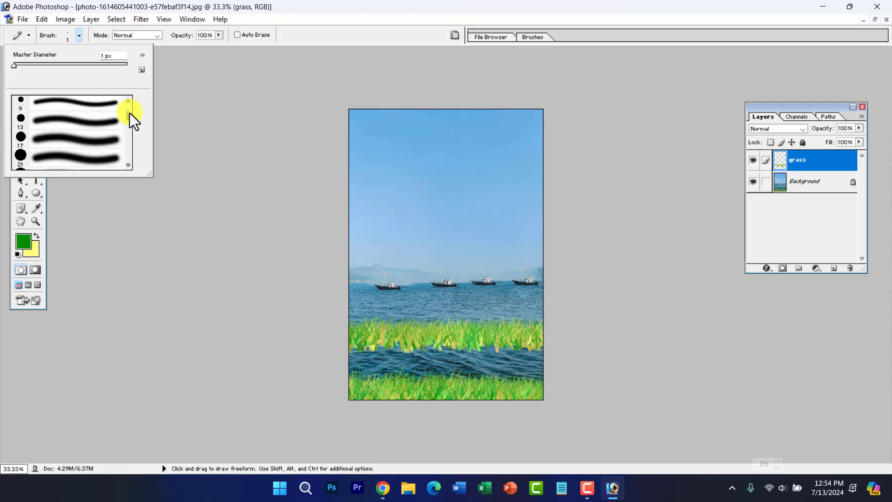
{"action": "mouse_move", "coordinate": [130, 116]}
{"action": "left_mouse_down"}
{"action": "mouse_move", "coordinate": [130, 160]}
{"action": "mouse_move", "coordinate": [131, 79]}
{"action": "left_mouse_up"}
{"action": "left_click", "coordinate": [30, 105]}
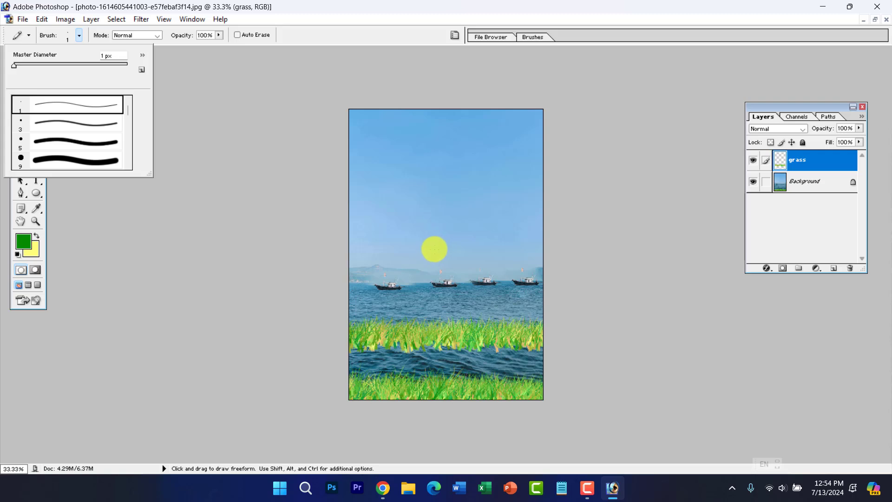
Try drawing a thin green freehand pencil line in the sky above the boats, and undo it
{"action": "mouse_move", "coordinate": [393, 215]}
{"action": "left_mouse_down"}
{"action": "mouse_move", "coordinate": [415, 192]}
{"action": "mouse_move", "coordinate": [434, 191]}
{"action": "mouse_move", "coordinate": [441, 218]}
{"action": "mouse_move", "coordinate": [425, 232]}
{"action": "mouse_move", "coordinate": [448, 217]}
{"action": "mouse_move", "coordinate": [479, 222]}
{"action": "mouse_move", "coordinate": [476, 247]}
{"action": "mouse_move", "coordinate": [428, 251]}
{"action": "left_mouse_up"}
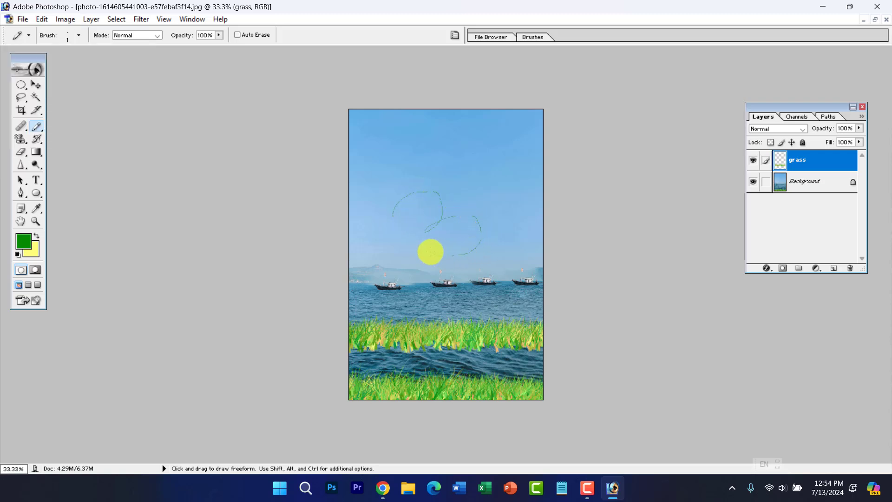
{"action": "key", "text": "ctrl"}
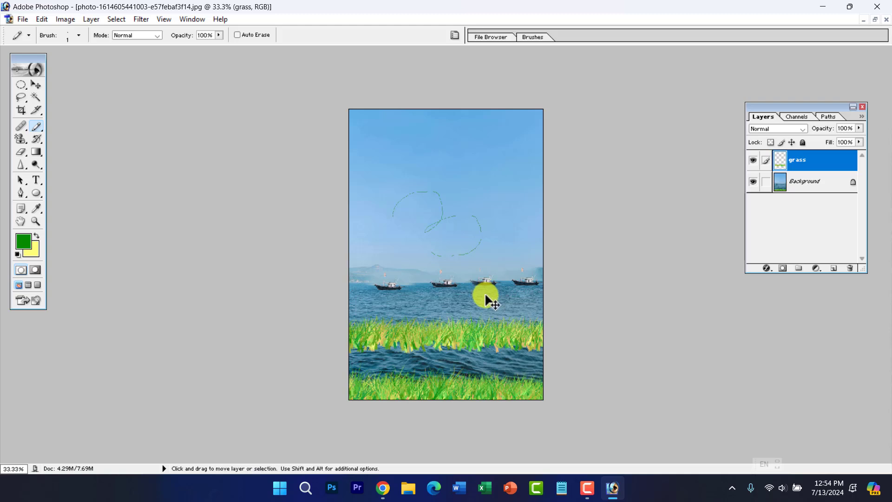
{"action": "key", "text": "ctrl+z"}
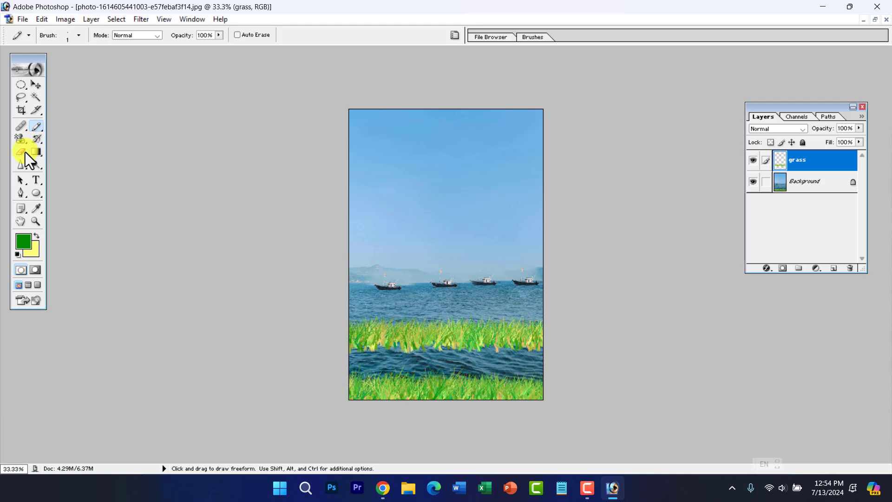
Switch to the Eraser Tool for working on the grass layer
{"action": "left_click_drag", "start_coordinate": [21, 152], "coordinate": [63, 154]}
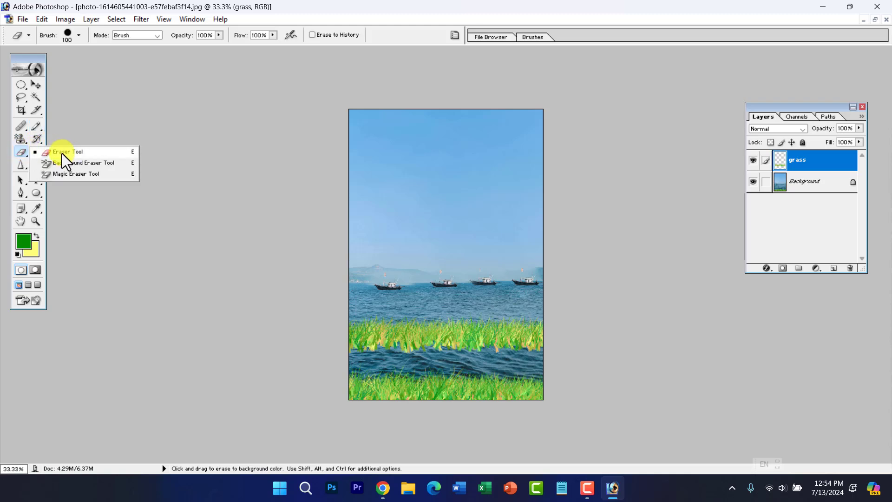
{"action": "left_click", "coordinate": [62, 153]}
{"action": "key", "text": "ctrl+space"}
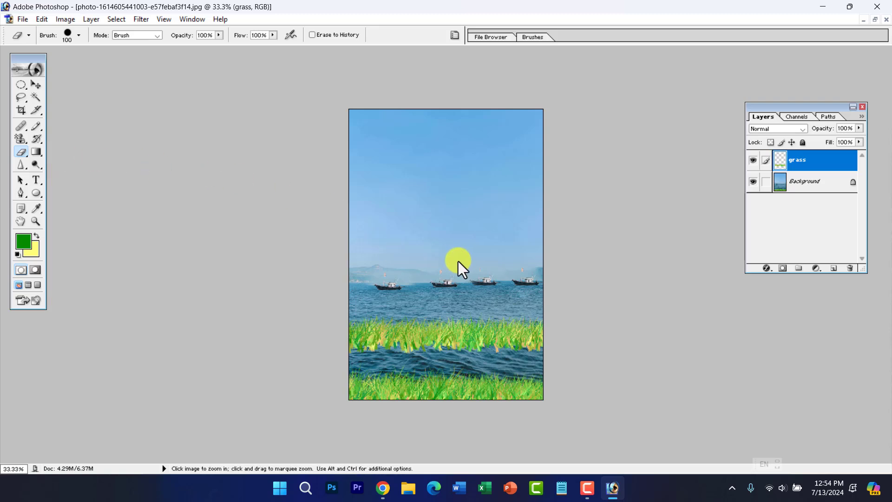
{"action": "left_click", "coordinate": [449, 248], "text": "ctrl"}
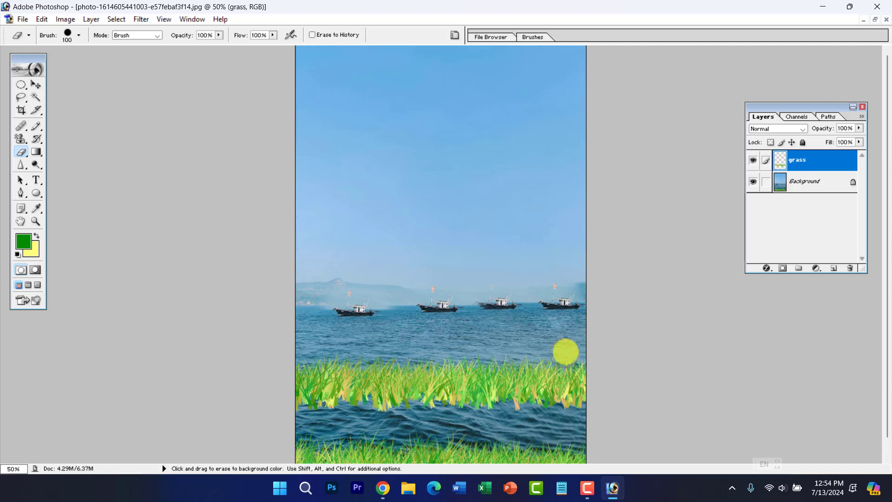
Try erasing the upper grass band on the grass layer with two strokes, undoing each one
{"action": "left_click_drag", "start_coordinate": [444, 372], "coordinate": [560, 377]}
{"action": "key", "text": "ctrl+z"}
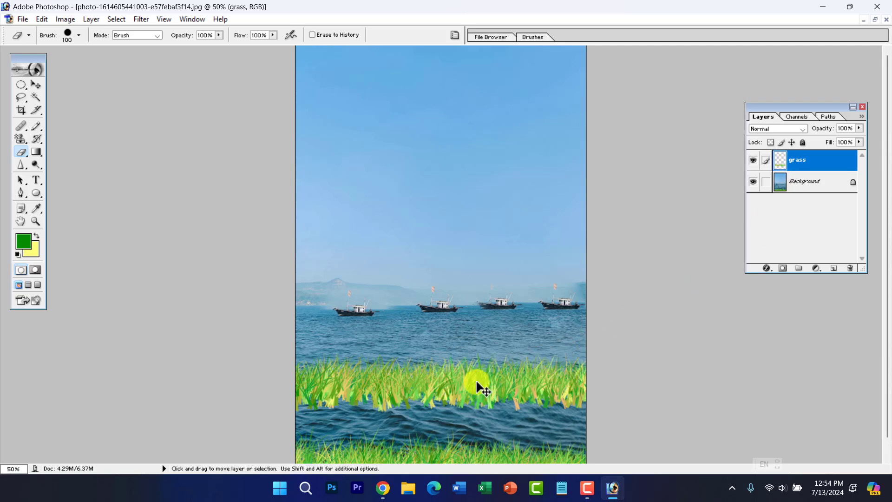
{"action": "left_click_drag", "start_coordinate": [407, 394], "coordinate": [570, 386]}
{"action": "key", "text": "ctrl+z"}
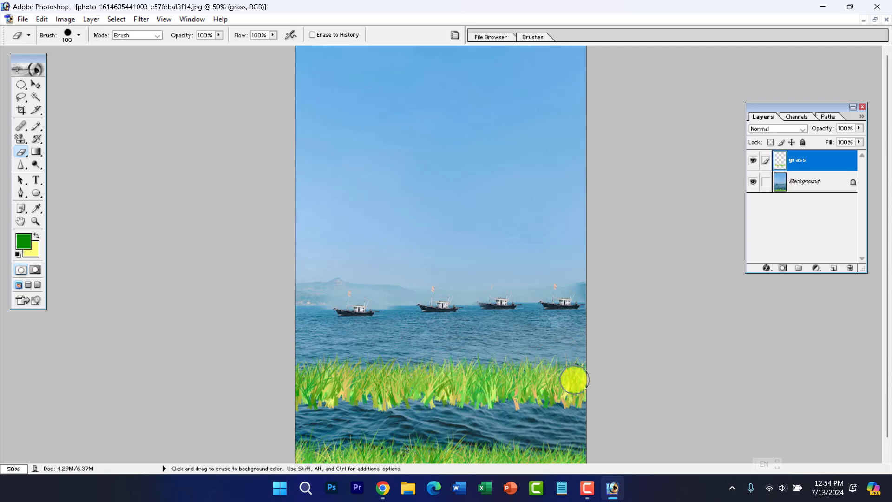
Erase the sky on the Background layer to the yellow background colour, down to just above the mountains
{"action": "left_click", "coordinate": [805, 185]}
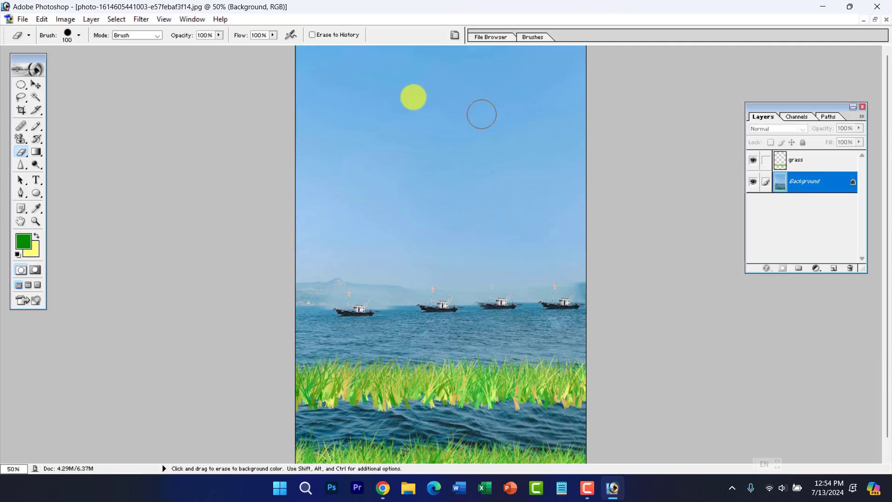
{"action": "left_click", "coordinate": [444, 170], "text": "alt"}
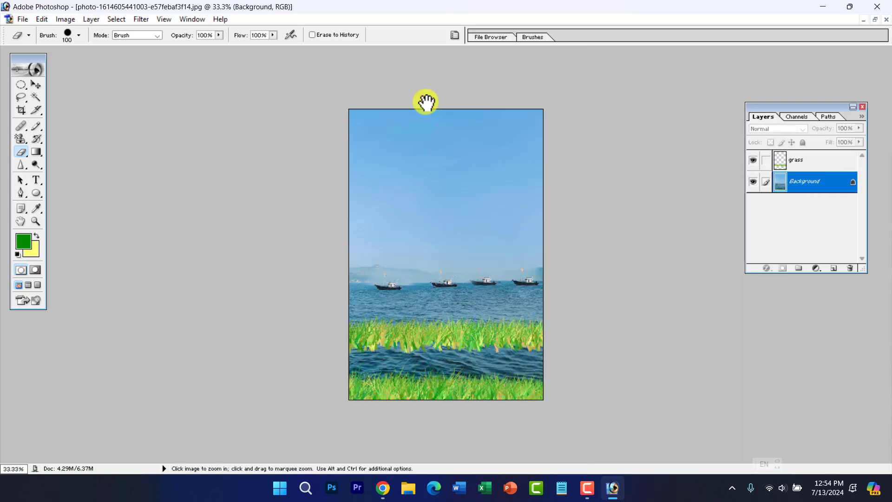
{"action": "mouse_move", "coordinate": [350, 113]}
{"action": "left_mouse_down"}
{"action": "mouse_move", "coordinate": [556, 112]}
{"action": "mouse_move", "coordinate": [346, 127]}
{"action": "mouse_move", "coordinate": [542, 129]}
{"action": "mouse_move", "coordinate": [372, 138]}
{"action": "mouse_move", "coordinate": [593, 139]}
{"action": "mouse_move", "coordinate": [320, 147]}
{"action": "mouse_move", "coordinate": [601, 147]}
{"action": "mouse_move", "coordinate": [330, 155]}
{"action": "mouse_move", "coordinate": [548, 153]}
{"action": "mouse_move", "coordinate": [535, 155]}
{"action": "left_mouse_up"}
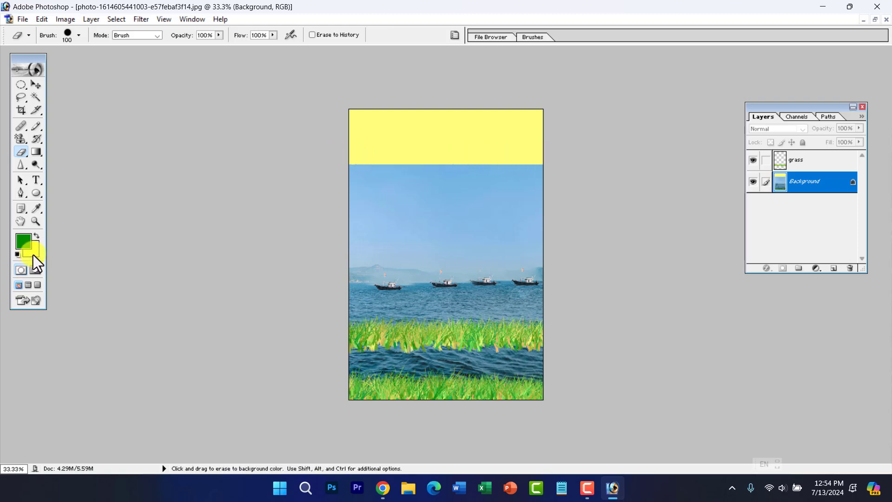
{"action": "left_click", "coordinate": [445, 169], "text": "ctrl+alt"}
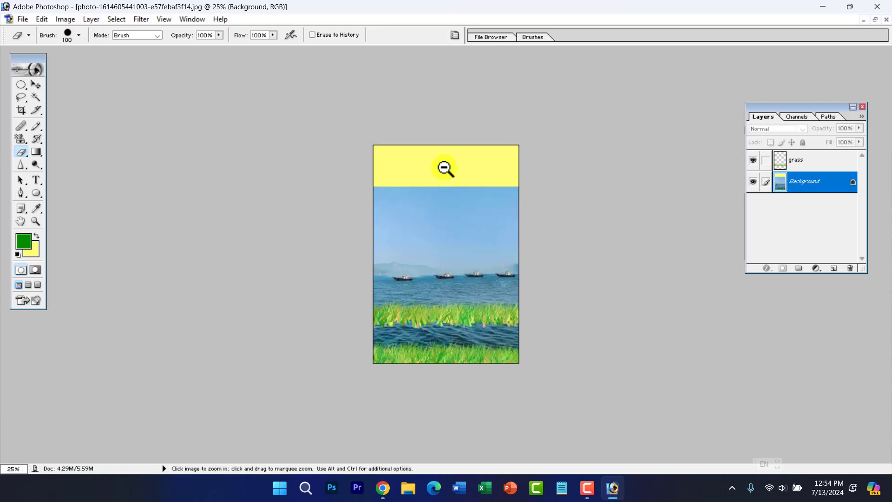
{"action": "left_click", "coordinate": [433, 134], "text": "ctrl"}
{"action": "left_click", "coordinate": [442, 156], "text": "ctrl"}
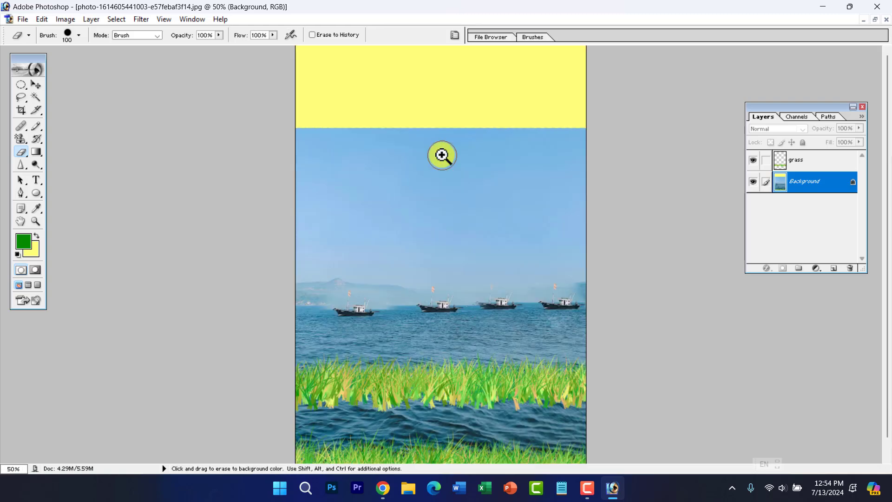
{"action": "mouse_move", "coordinate": [357, 123]}
{"action": "left_mouse_down"}
{"action": "mouse_move", "coordinate": [276, 175]}
{"action": "mouse_move", "coordinate": [306, 162]}
{"action": "mouse_move", "coordinate": [326, 174]}
{"action": "mouse_move", "coordinate": [287, 264]}
{"action": "mouse_move", "coordinate": [400, 252]}
{"action": "mouse_move", "coordinate": [665, 256]}
{"action": "mouse_move", "coordinate": [276, 244]}
{"action": "mouse_move", "coordinate": [637, 223]}
{"action": "mouse_move", "coordinate": [320, 223]}
{"action": "mouse_move", "coordinate": [546, 187]}
{"action": "mouse_move", "coordinate": [366, 182]}
{"action": "mouse_move", "coordinate": [568, 187]}
{"action": "mouse_move", "coordinate": [548, 206]}
{"action": "mouse_move", "coordinate": [504, 197]}
{"action": "mouse_move", "coordinate": [625, 178]}
{"action": "mouse_move", "coordinate": [358, 154]}
{"action": "mouse_move", "coordinate": [170, 189]}
{"action": "mouse_move", "coordinate": [298, 187]}
{"action": "mouse_move", "coordinate": [326, 147]}
{"action": "mouse_move", "coordinate": [534, 161]}
{"action": "mouse_move", "coordinate": [265, 149]}
{"action": "mouse_move", "coordinate": [629, 141]}
{"action": "mouse_move", "coordinate": [573, 141]}
{"action": "mouse_move", "coordinate": [371, 175]}
{"action": "left_mouse_up"}
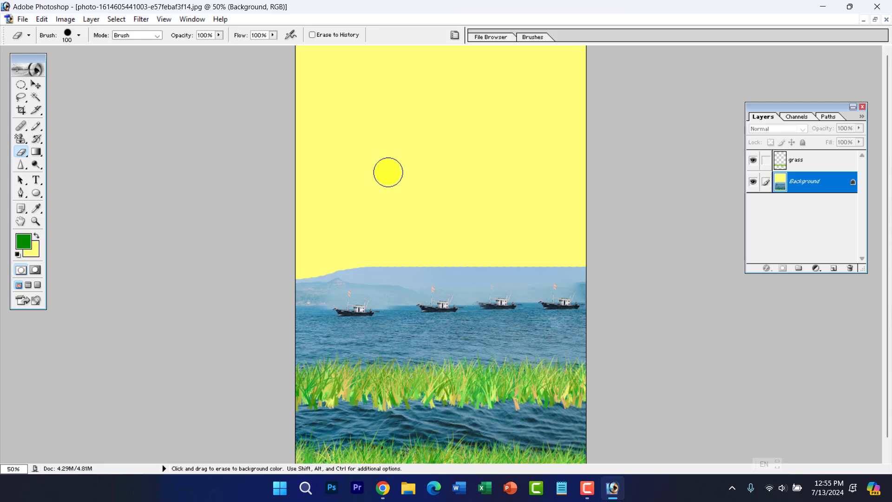
Try erasing near the sky's lower edge on the right with the eraser enlarged to 250 px, and undo it
{"action": "key", "text": "bracketright"}
{"action": "key", "text": "bracketright"}
{"action": "key", "text": "bracketright"}
{"action": "key", "text": "bracketright"}
{"action": "key", "text": "bracketright"}
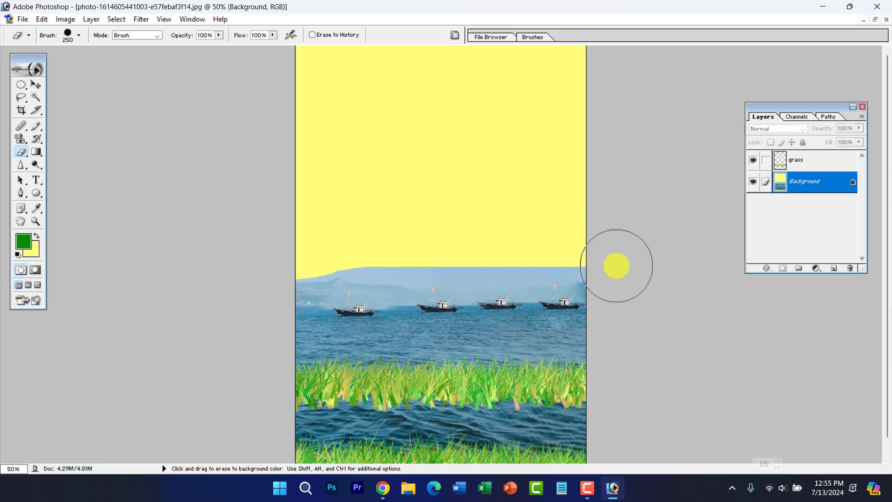
{"action": "mouse_move", "coordinate": [581, 251]}
{"action": "left_mouse_down"}
{"action": "mouse_move", "coordinate": [275, 255]}
{"action": "mouse_move", "coordinate": [664, 231]}
{"action": "left_mouse_up"}
{"action": "key", "text": "ctrl+z"}
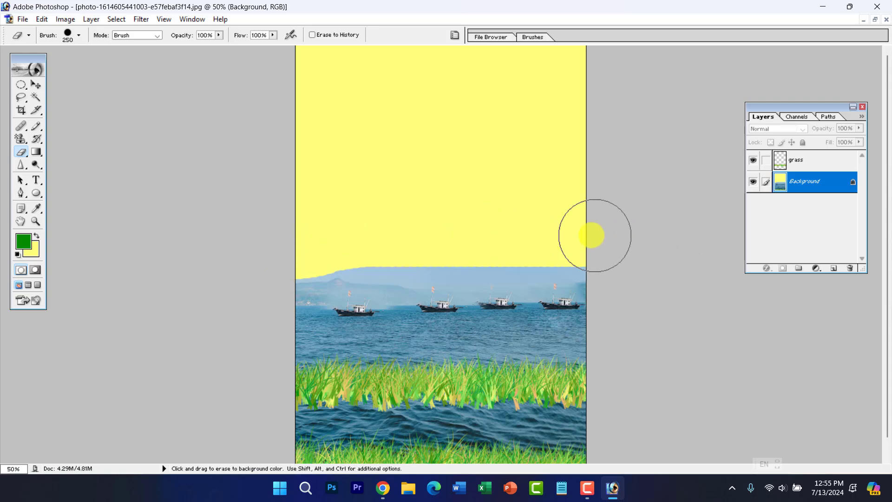
Reduce the eraser to 150 px and erase the leftover strip of sky along the mountain ridge
{"action": "key", "text": "bracketleft"}
{"action": "key", "text": "bracketleft"}
{"action": "key", "text": "bracketleft"}
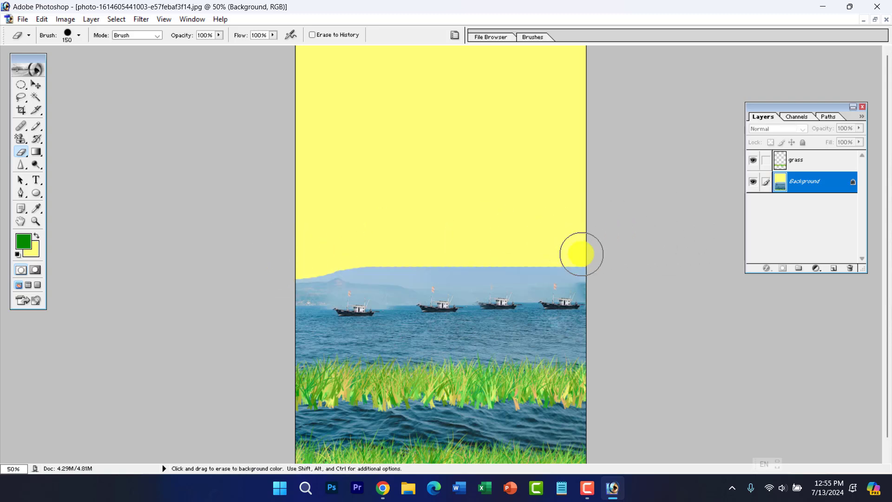
{"action": "left_click_drag", "start_coordinate": [536, 252], "coordinate": [329, 255]}
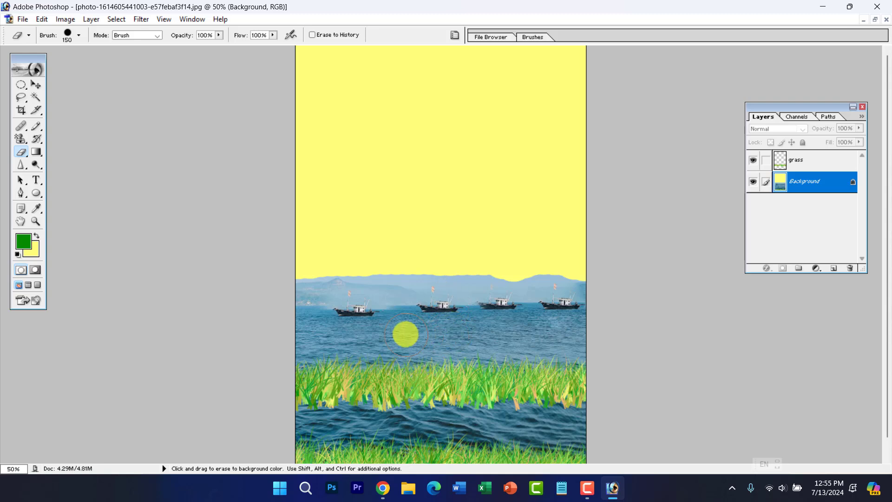
{"action": "left_click", "coordinate": [34, 86]}
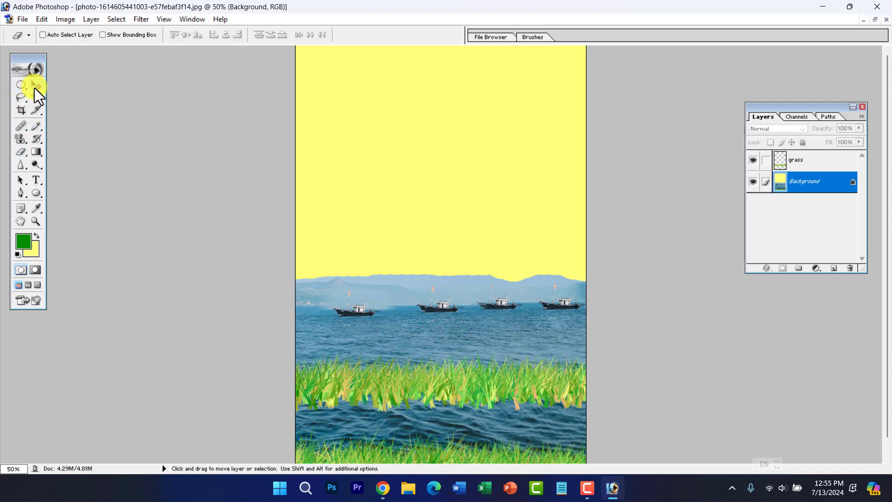
{"action": "left_click", "coordinate": [496, 320], "text": "ctrl+alt"}
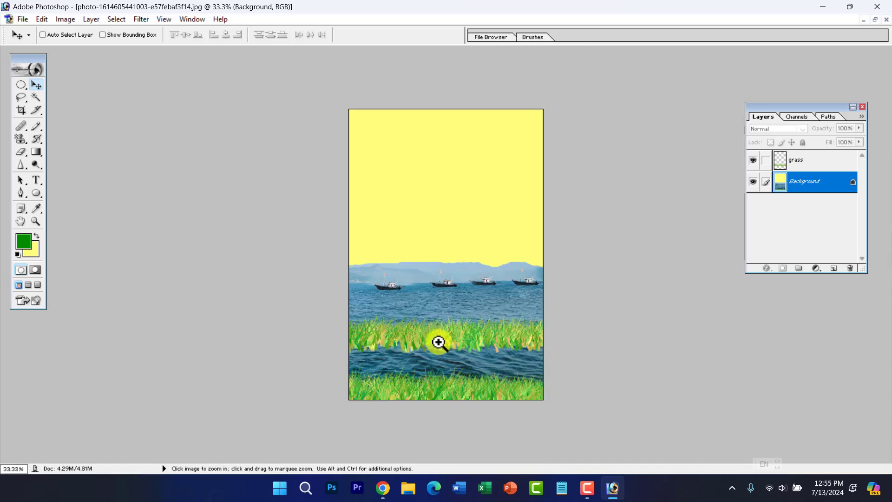
{"action": "left_click", "coordinate": [438, 342], "text": "ctrl"}
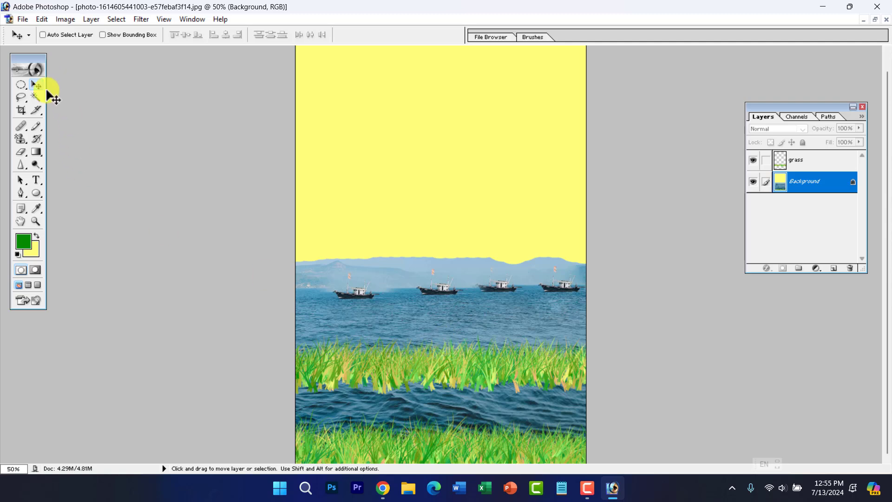
{"action": "left_click", "coordinate": [37, 109]}
{"action": "left_click", "coordinate": [35, 95]}
{"action": "left_click", "coordinate": [36, 88]}
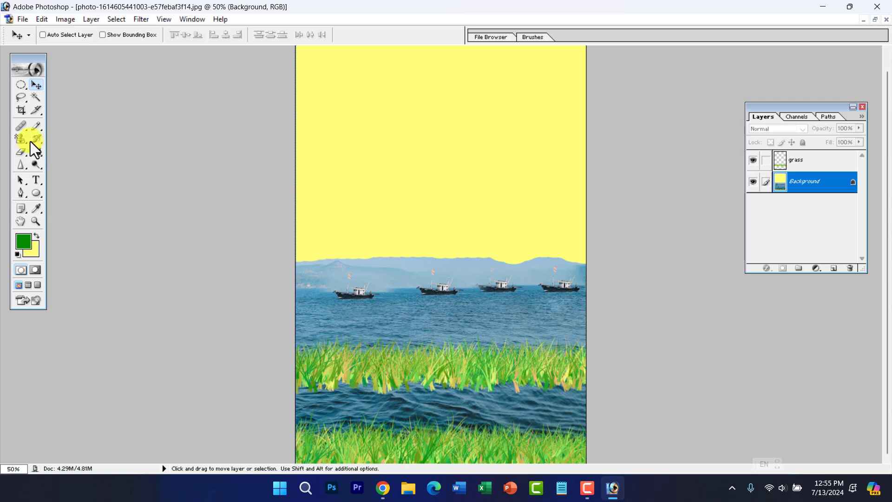
Try erasing part of the yellow sky with the Background Eraser Tool, and undo it
{"action": "left_click", "coordinate": [21, 149]}
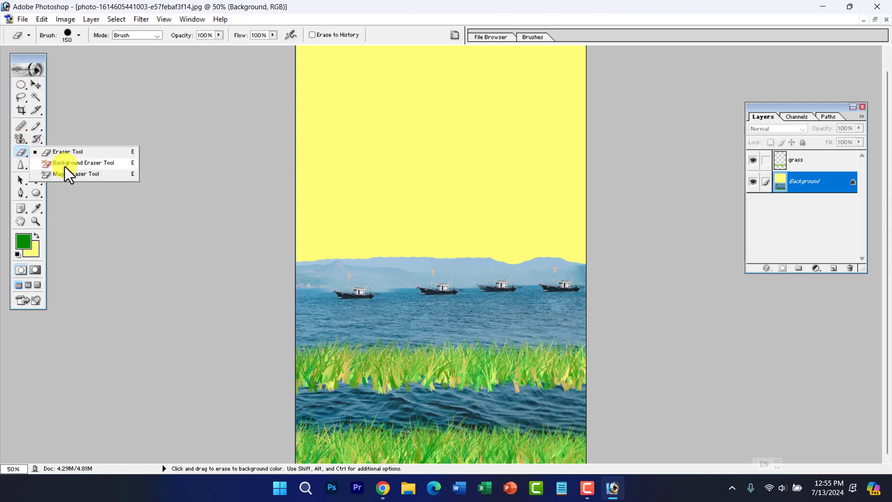
{"action": "left_click", "coordinate": [65, 164]}
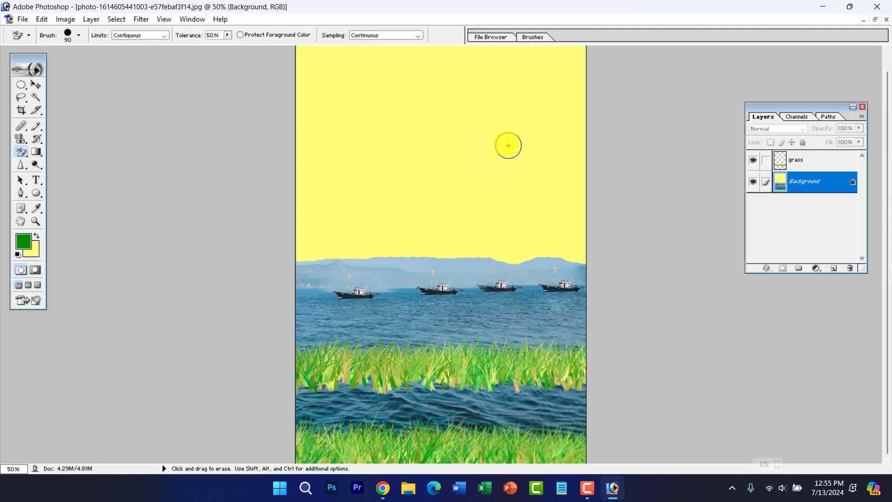
{"action": "mouse_move", "coordinate": [620, 151]}
{"action": "left_mouse_down"}
{"action": "mouse_move", "coordinate": [318, 183]}
{"action": "mouse_move", "coordinate": [508, 142]}
{"action": "mouse_move", "coordinate": [222, 160]}
{"action": "mouse_move", "coordinate": [272, 190]}
{"action": "mouse_move", "coordinate": [378, 187]}
{"action": "mouse_move", "coordinate": [583, 153]}
{"action": "mouse_move", "coordinate": [506, 157]}
{"action": "mouse_move", "coordinate": [420, 194]}
{"action": "left_mouse_up"}
{"action": "key", "text": "ctrl+z"}
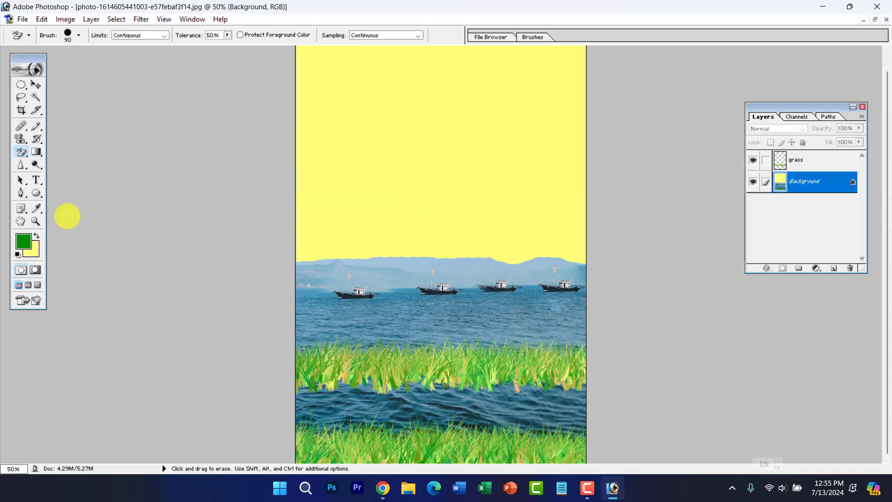
Try removing the whole yellow sky with the Magic Eraser Tool, and undo it
{"action": "left_click", "coordinate": [23, 155]}
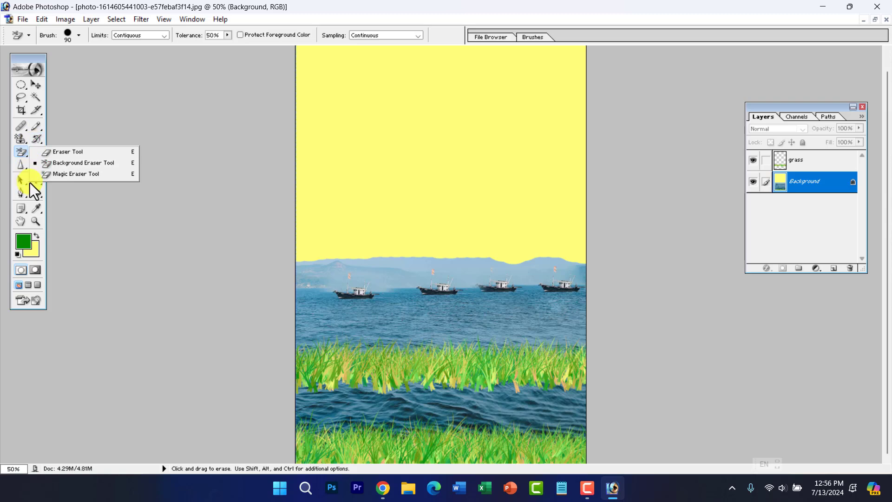
{"action": "left_click", "coordinate": [83, 172]}
{"action": "left_click", "coordinate": [509, 153]}
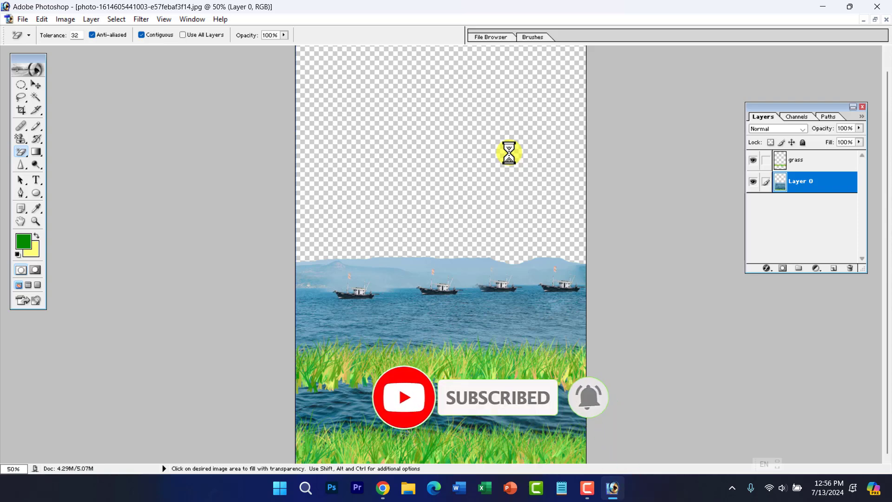
{"action": "key", "text": "ctrl+z"}
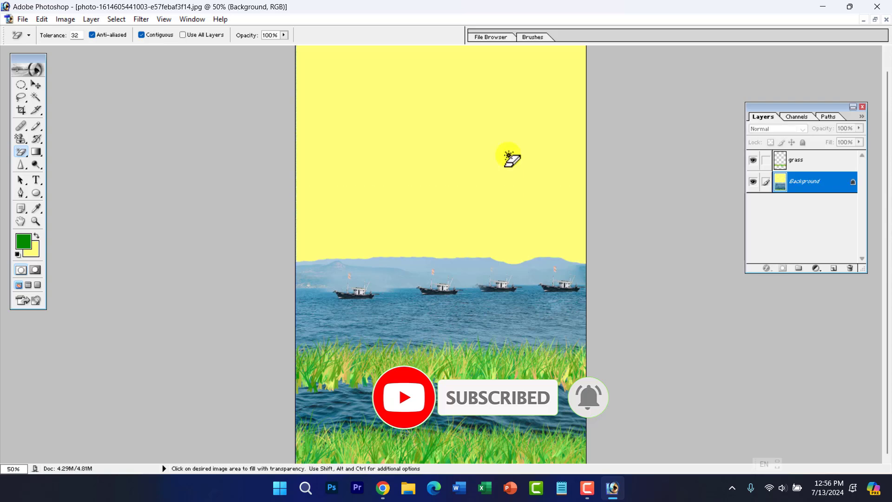
{"action": "left_click", "coordinate": [24, 155]}
{"action": "left_click", "coordinate": [34, 166]}
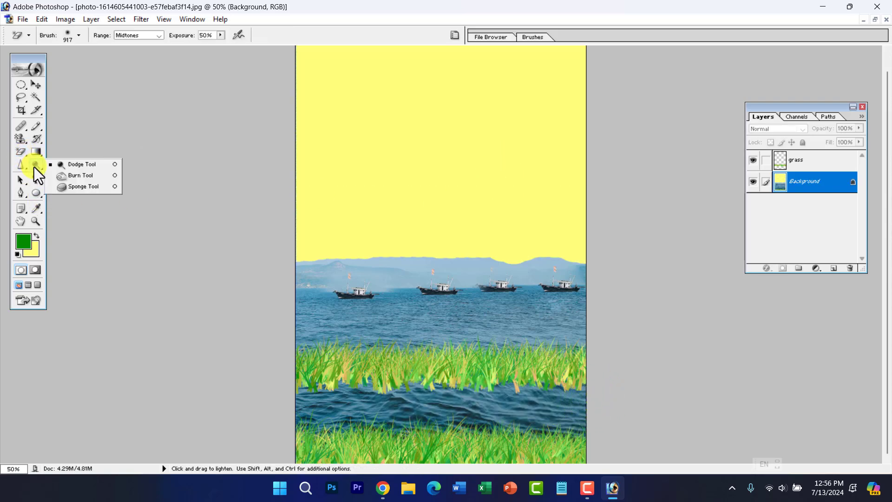
{"action": "left_click_drag", "start_coordinate": [35, 166], "coordinate": [88, 167]}
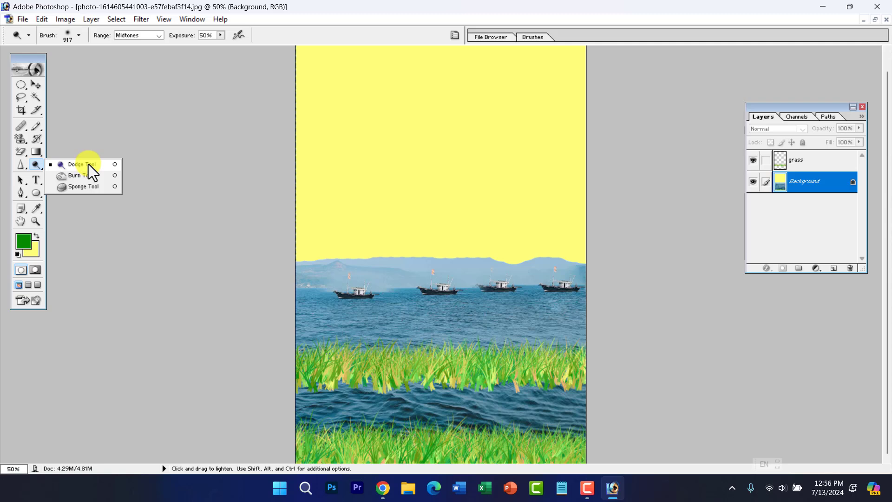
{"action": "left_click_drag", "start_coordinate": [88, 161], "coordinate": [74, 183]}
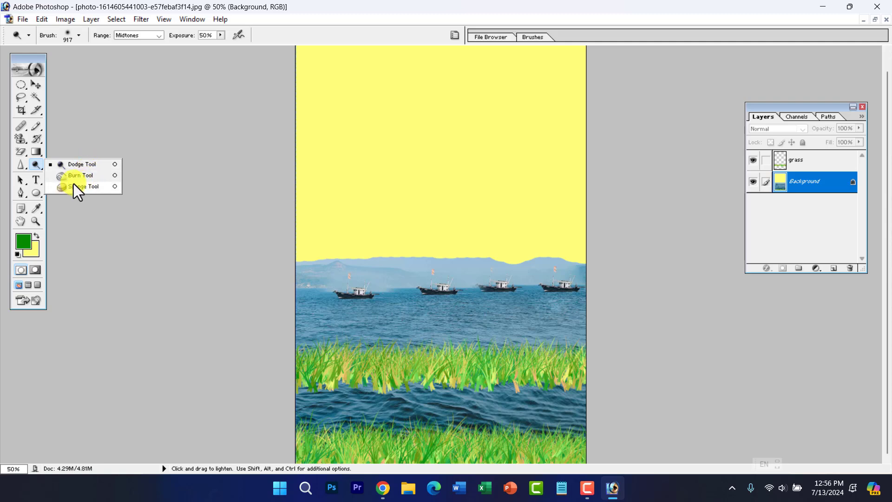
{"action": "left_click_drag", "start_coordinate": [23, 169], "coordinate": [53, 166]}
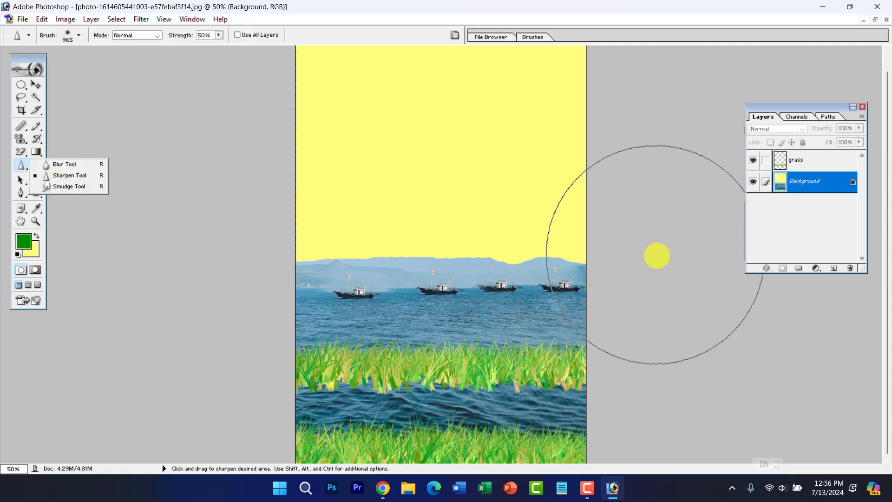
{"action": "key", "text": "ctrl+Tab"}
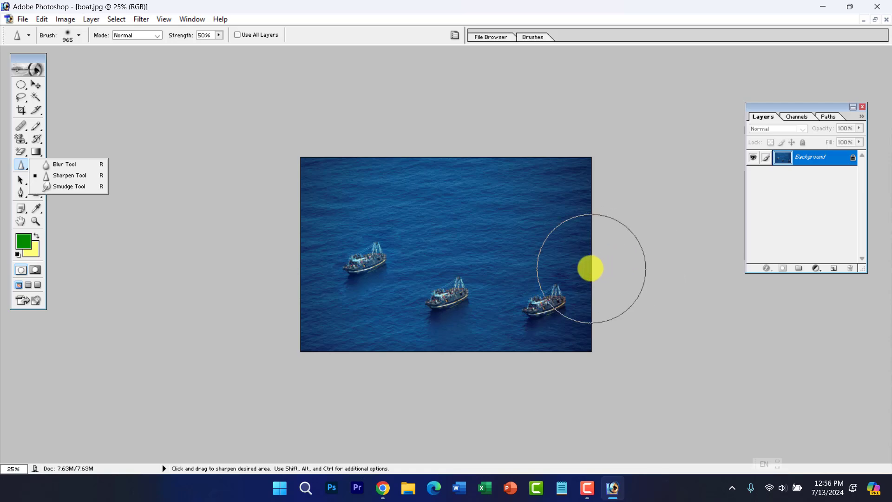
{"action": "key", "text": "ctrl+Tab"}
{"action": "key", "text": "ctrl+Tab"}
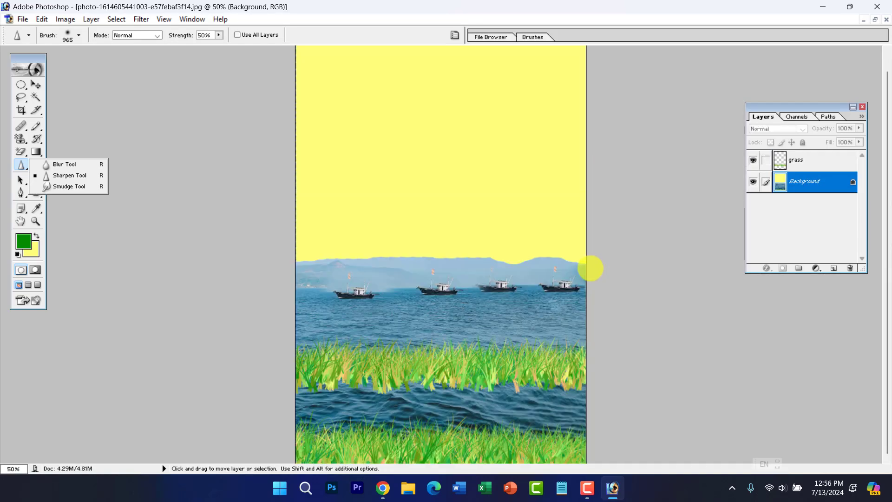
Soften the edge between the yellow sky and the mountain ridge with the Blur Tool at 30 px and 50% strength
{"action": "left_click", "coordinate": [462, 245], "text": "ctrl"}
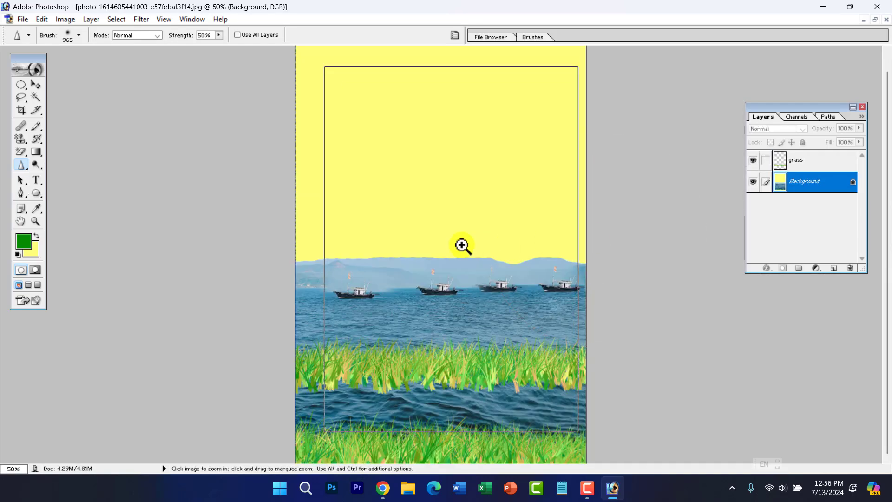
{"action": "left_click", "coordinate": [285, 292], "text": "ctrl"}
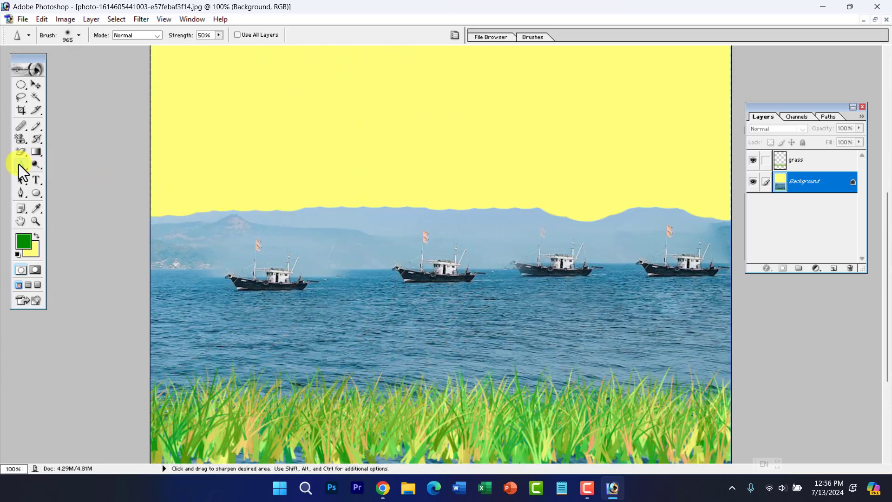
{"action": "left_click_drag", "start_coordinate": [19, 164], "coordinate": [71, 164]}
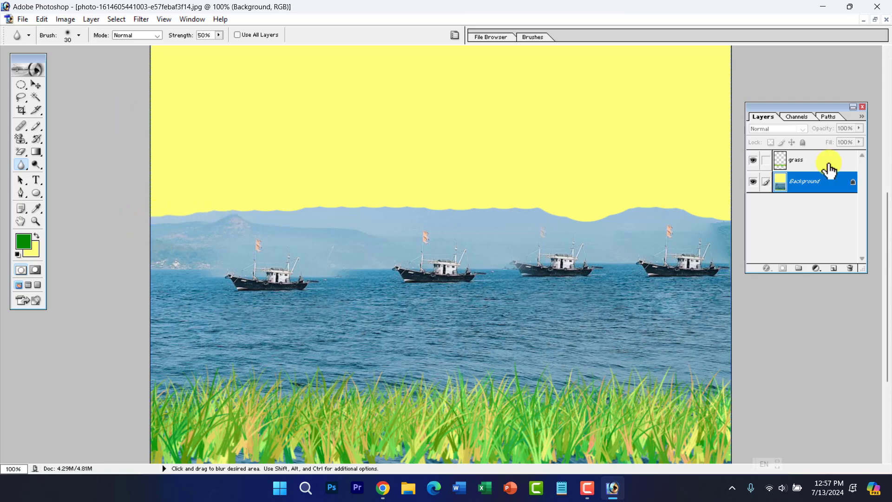
{"action": "left_click", "coordinate": [170, 217], "text": "ctrl"}
{"action": "left_click", "coordinate": [170, 217], "text": "ctrl"}
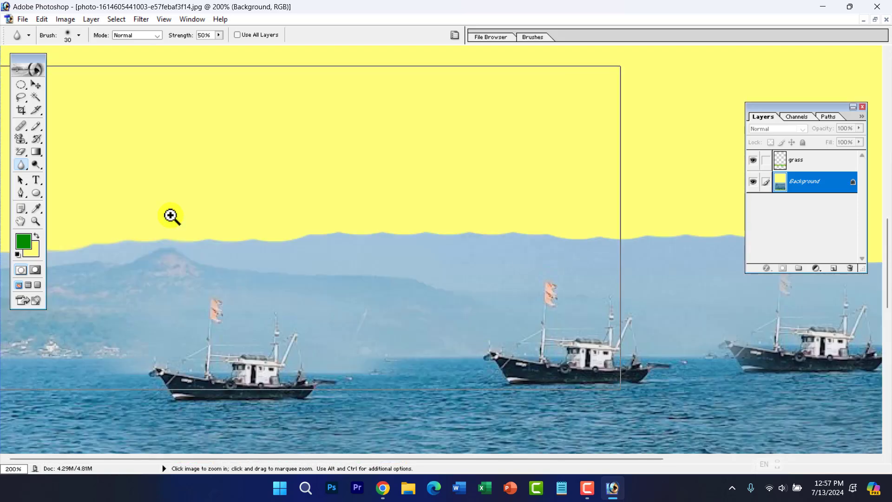
{"action": "left_click", "coordinate": [219, 277], "text": "alt"}
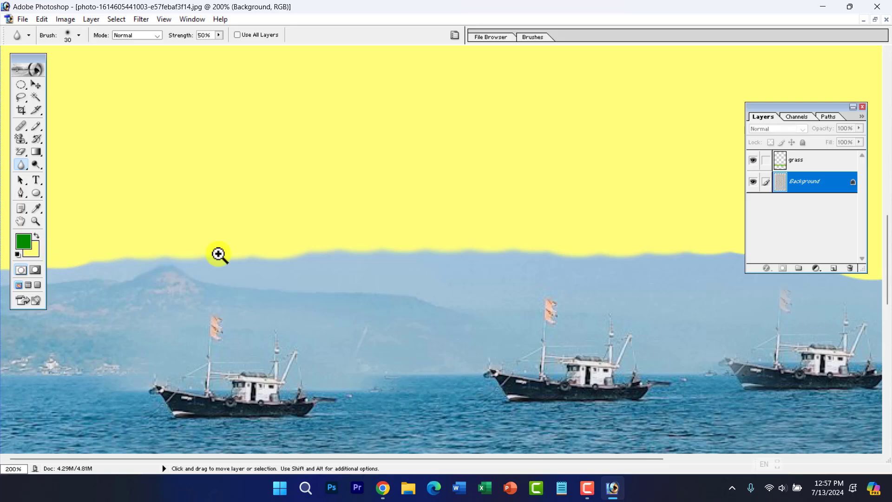
{"action": "left_click", "coordinate": [288, 258], "text": "ctrl+alt"}
{"action": "left_click", "coordinate": [145, 245], "text": "ctrl"}
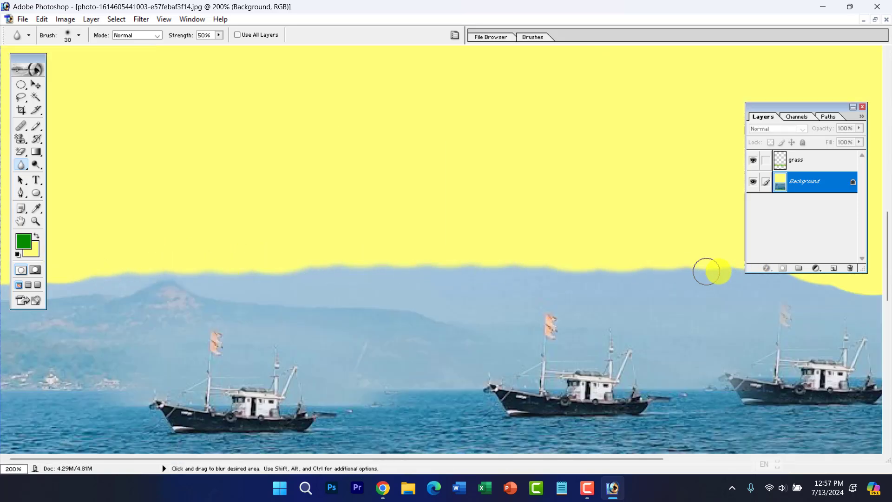
{"action": "left_click", "coordinate": [591, 274], "text": "ctrl+alt"}
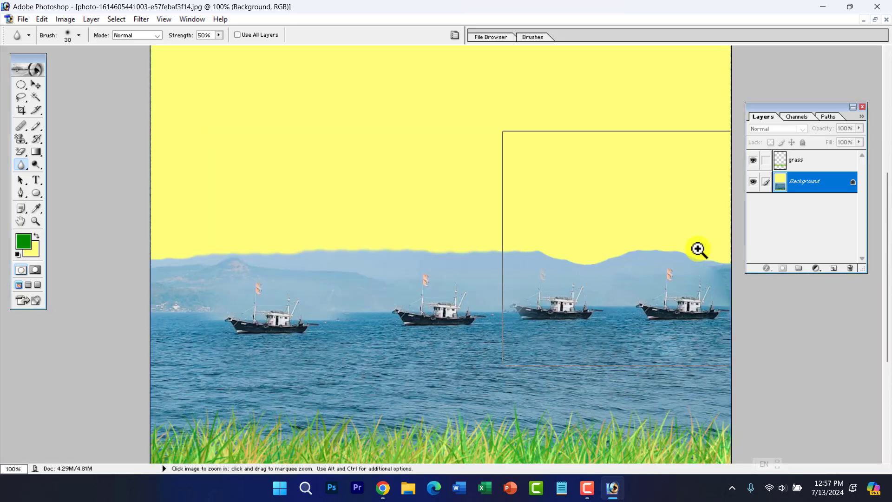
{"action": "left_click", "coordinate": [699, 249], "text": "ctrl"}
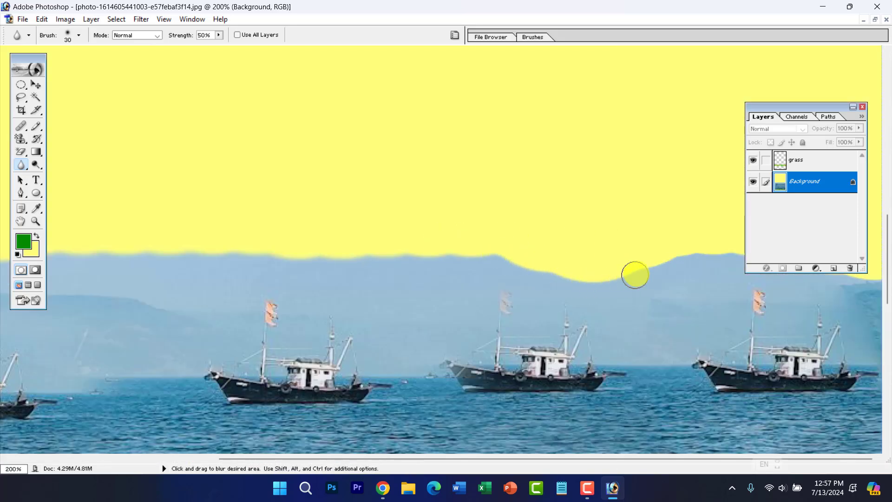
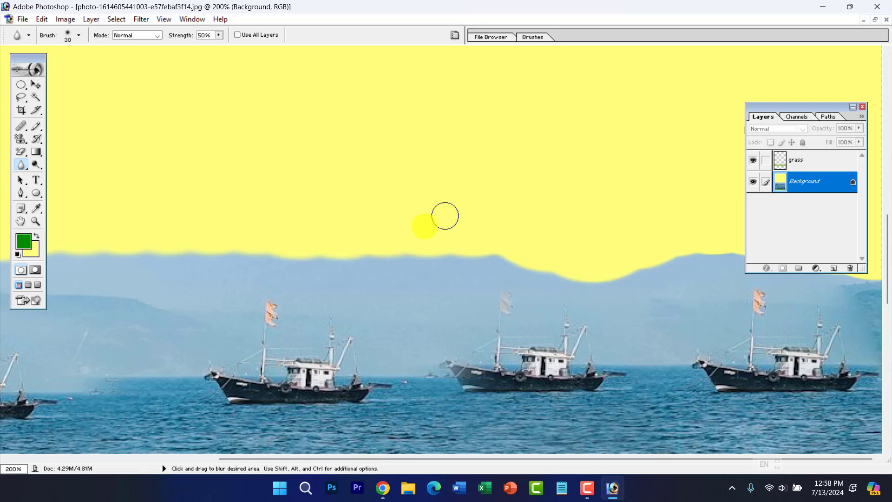
{"action": "right_click", "coordinate": [27, 166]}
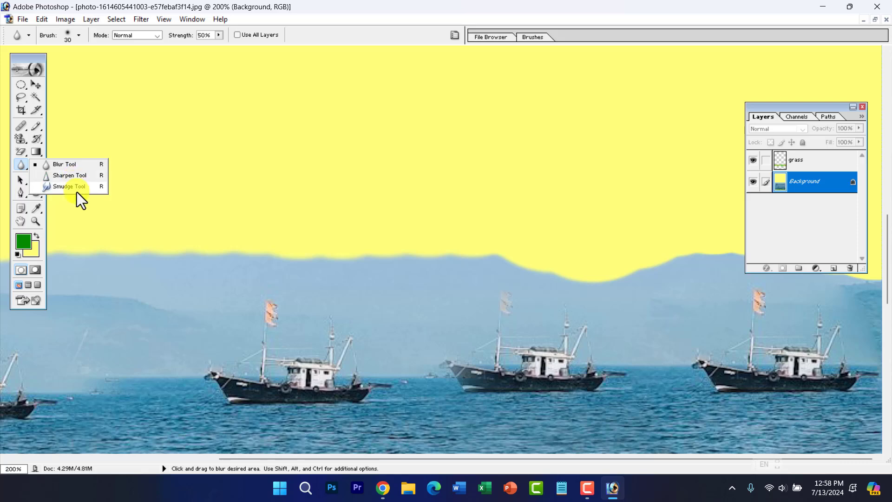
{"action": "scroll", "coordinate": [293, 274], "scroll_direction": "down", "scroll_amount": 2}
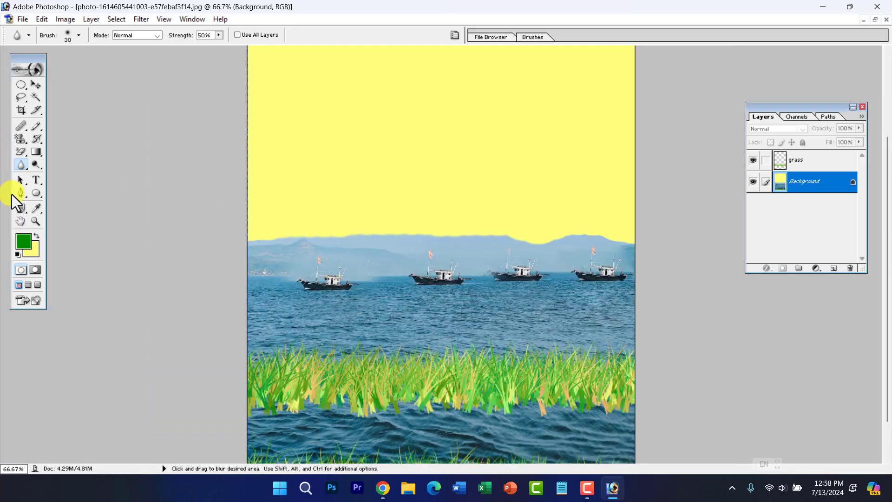
{"action": "left_click", "coordinate": [33, 194]}
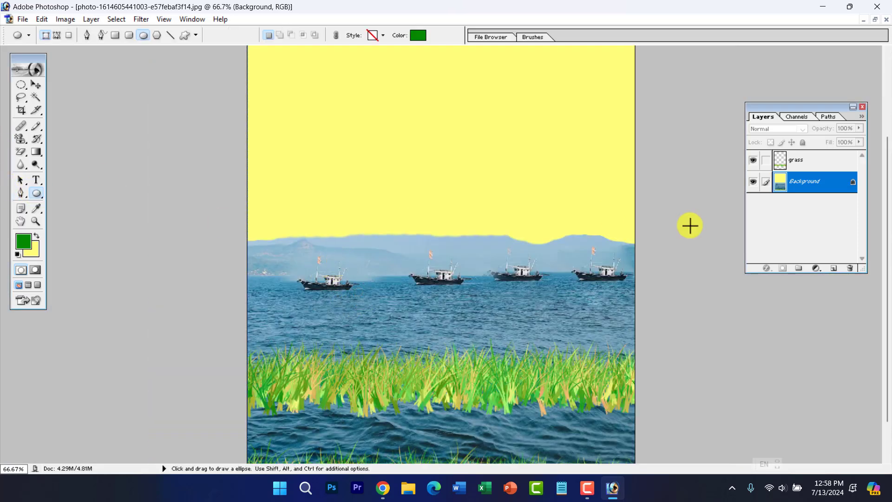
Choose the hard round 13 px brush for the Brush Tool and dab a green dot on the yellow sky
{"action": "left_click", "coordinate": [37, 129]}
{"action": "left_click", "coordinate": [72, 126]}
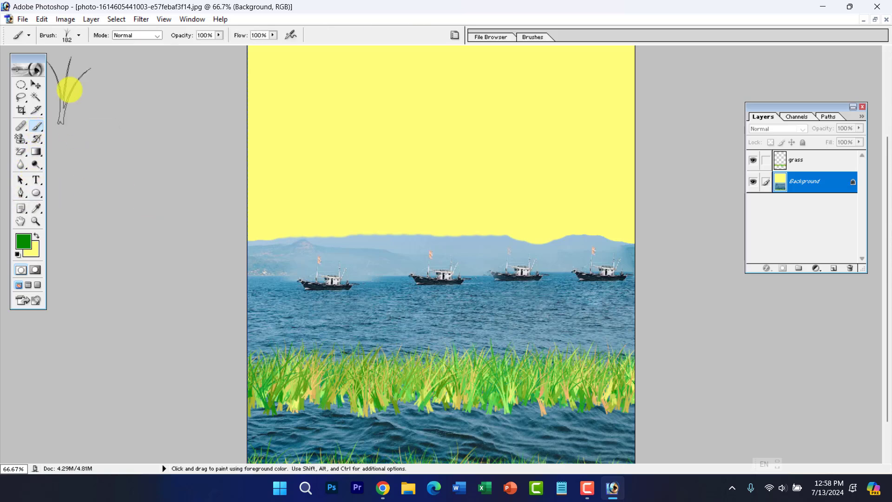
{"action": "left_click", "coordinate": [79, 35]}
{"action": "scroll", "coordinate": [78, 155], "scroll_direction": "down", "scroll_amount": 1}
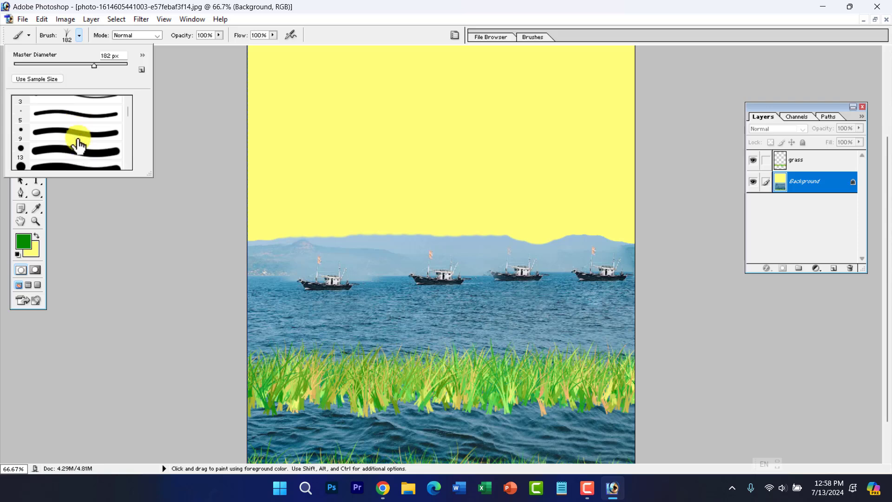
{"action": "left_click", "coordinate": [74, 150]}
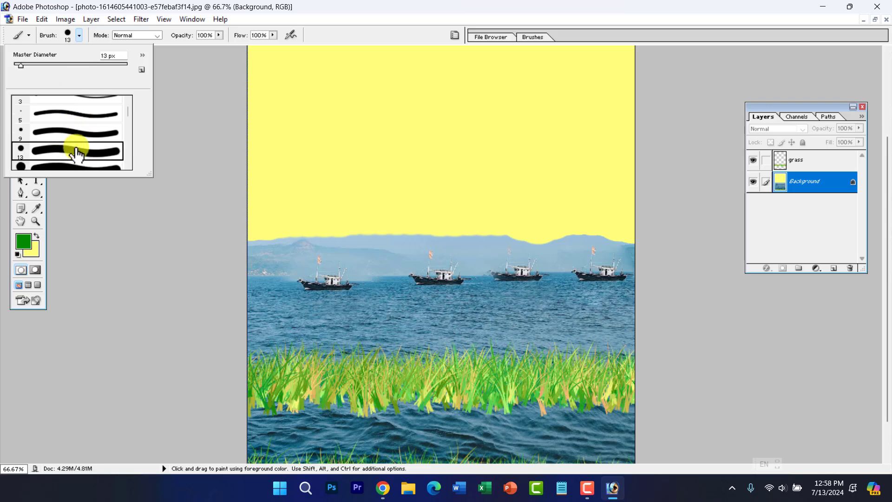
{"action": "left_click", "coordinate": [400, 185]}
Enlarge the brush to 100 px and paint a thick curved green stroke across the yellow sky
{"action": "key", "text": "bracketright"}
{"action": "key", "text": "bracketright"}
{"action": "key", "text": "bracketright"}
{"action": "key", "text": "bracketright"}
{"action": "key", "text": "bracketright"}
{"action": "key", "text": "bracketright"}
{"action": "key", "text": "bracketright"}
{"action": "key", "text": "bracketright"}
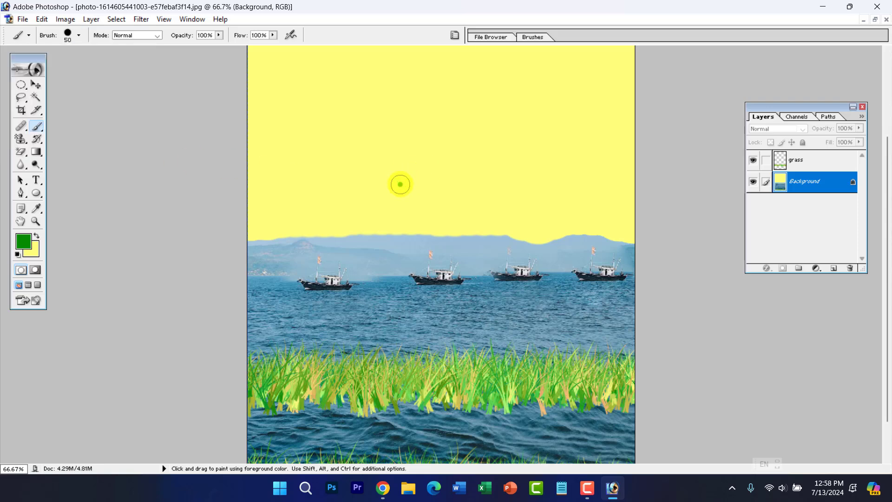
{"action": "key", "text": "bracketright"}
{"action": "mouse_move", "coordinate": [319, 184]}
{"action": "left_mouse_down"}
{"action": "mouse_move", "coordinate": [346, 164]}
{"action": "mouse_move", "coordinate": [509, 142]}
{"action": "left_mouse_up"}
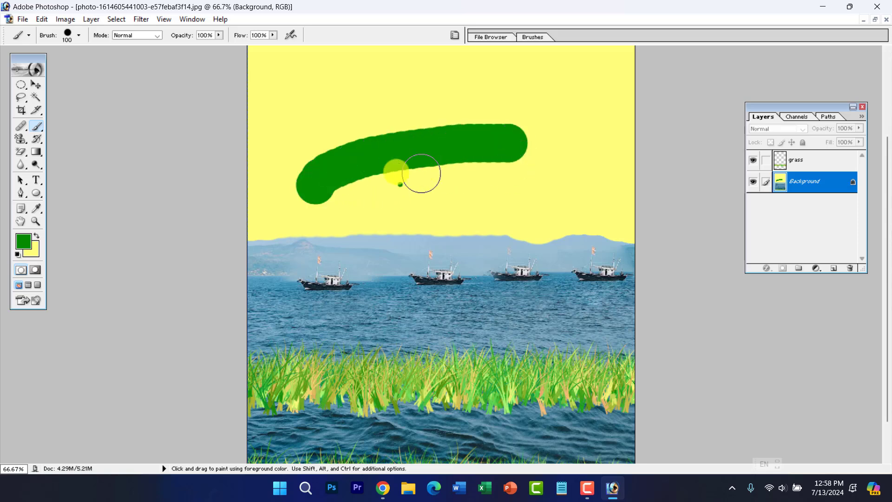
Smudge the green stroke's left end and lower edge outward with the Smudge Tool enlarged to 80 px
{"action": "left_click", "coordinate": [21, 165]}
{"action": "left_click", "coordinate": [66, 186]}
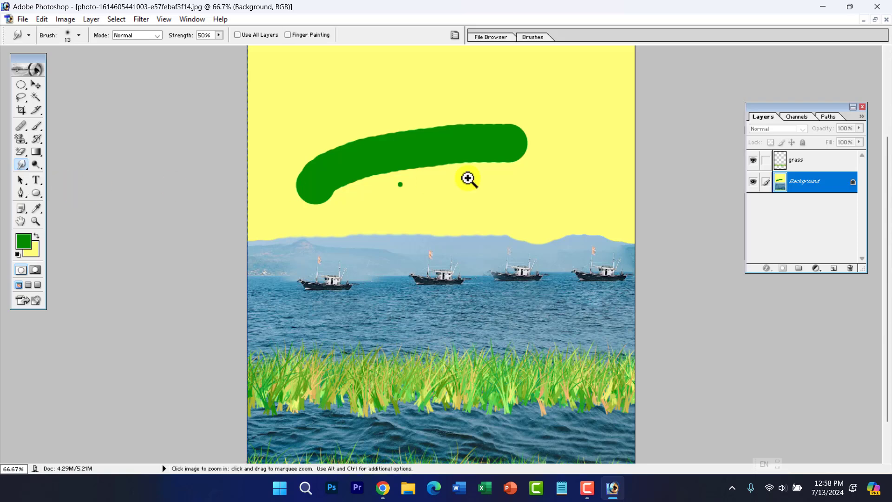
{"action": "left_click", "coordinate": [520, 147], "text": "ctrl"}
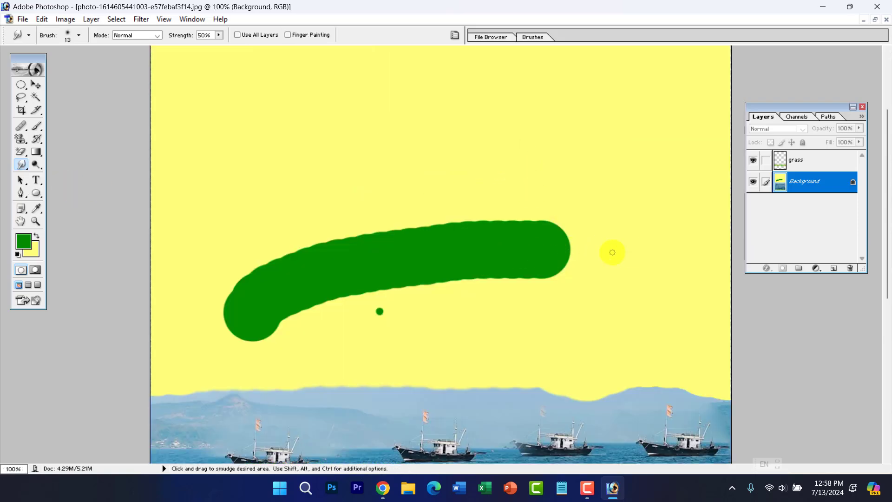
{"action": "key", "text": "bracketright"}
{"action": "key", "text": "bracketright"}
{"action": "key", "text": "bracketright"}
{"action": "key", "text": "bracketright"}
{"action": "key", "text": "bracketright"}
{"action": "key", "text": "bracketright"}
{"action": "key", "text": "bracketright"}
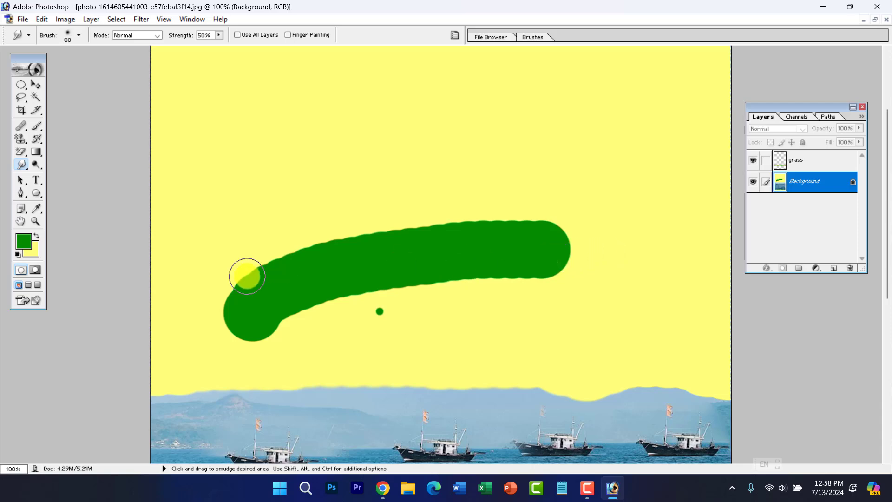
{"action": "mouse_move", "coordinate": [246, 276]}
{"action": "left_mouse_down"}
{"action": "mouse_move", "coordinate": [235, 304]}
{"action": "mouse_move", "coordinate": [249, 312]}
{"action": "mouse_move", "coordinate": [249, 354]}
{"action": "mouse_move", "coordinate": [247, 323]}
{"action": "mouse_move", "coordinate": [233, 314]}
{"action": "mouse_move", "coordinate": [228, 340]}
{"action": "mouse_move", "coordinate": [255, 323]}
{"action": "mouse_move", "coordinate": [260, 342]}
{"action": "mouse_move", "coordinate": [237, 339]}
{"action": "mouse_move", "coordinate": [239, 325]}
{"action": "mouse_move", "coordinate": [239, 354]}
{"action": "mouse_move", "coordinate": [274, 294]}
{"action": "mouse_move", "coordinate": [305, 300]}
{"action": "mouse_move", "coordinate": [341, 281]}
{"action": "mouse_move", "coordinate": [385, 303]}
{"action": "mouse_move", "coordinate": [454, 266]}
{"action": "mouse_move", "coordinate": [478, 290]}
{"action": "mouse_move", "coordinate": [481, 254]}
{"action": "left_mouse_up"}
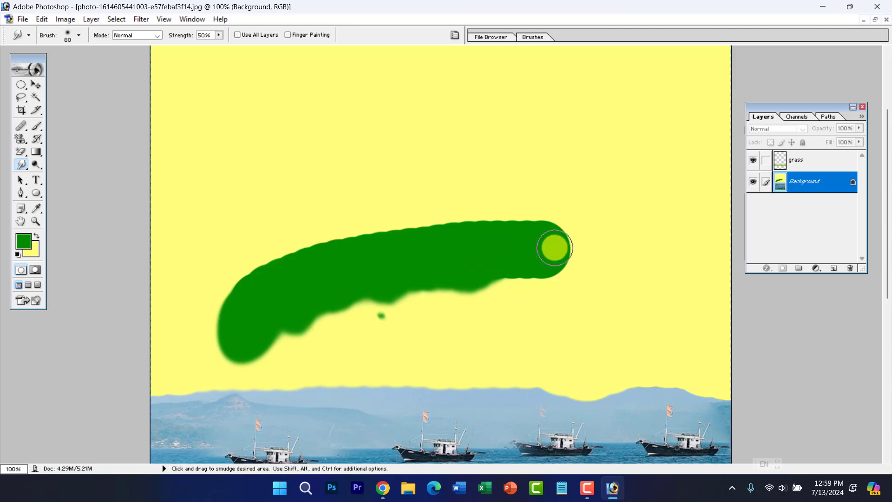
Smudge the green stroke's upper edge up and to the left, spreading the paint into a broad patch of sky
{"action": "mouse_move", "coordinate": [555, 247]}
{"action": "left_mouse_down"}
{"action": "mouse_move", "coordinate": [347, 204]}
{"action": "mouse_move", "coordinate": [236, 217]}
{"action": "left_mouse_up"}
{"action": "mouse_move", "coordinate": [435, 264]}
{"action": "left_mouse_down"}
{"action": "mouse_move", "coordinate": [409, 246]}
{"action": "mouse_move", "coordinate": [189, 211]}
{"action": "left_mouse_up"}
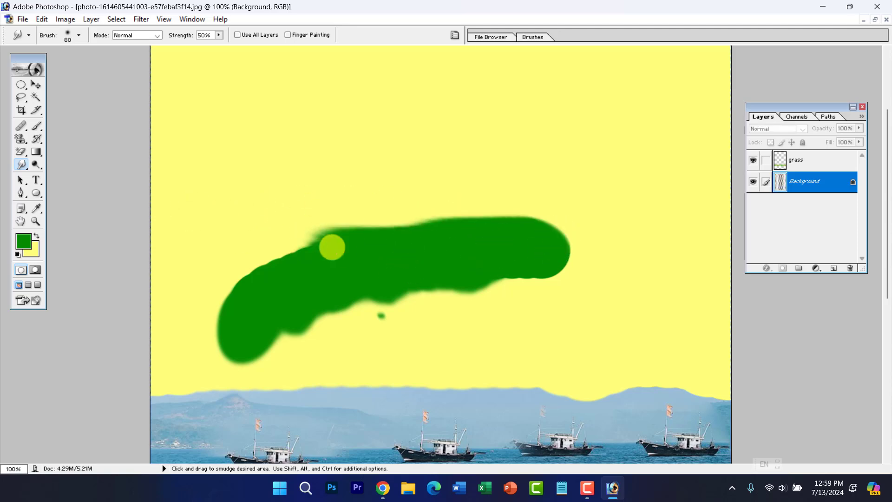
{"action": "mouse_move", "coordinate": [331, 246]}
{"action": "left_mouse_down"}
{"action": "mouse_move", "coordinate": [365, 259]}
{"action": "mouse_move", "coordinate": [387, 239]}
{"action": "mouse_move", "coordinate": [381, 199]}
{"action": "mouse_move", "coordinate": [402, 246]}
{"action": "mouse_move", "coordinate": [413, 206]}
{"action": "mouse_move", "coordinate": [407, 234]}
{"action": "mouse_move", "coordinate": [378, 235]}
{"action": "mouse_move", "coordinate": [352, 209]}
{"action": "mouse_move", "coordinate": [354, 243]}
{"action": "mouse_move", "coordinate": [298, 227]}
{"action": "mouse_move", "coordinate": [321, 252]}
{"action": "mouse_move", "coordinate": [261, 233]}
{"action": "mouse_move", "coordinate": [288, 275]}
{"action": "mouse_move", "coordinate": [243, 248]}
{"action": "mouse_move", "coordinate": [256, 280]}
{"action": "mouse_move", "coordinate": [228, 263]}
{"action": "mouse_move", "coordinate": [242, 289]}
{"action": "mouse_move", "coordinate": [211, 271]}
{"action": "mouse_move", "coordinate": [236, 296]}
{"action": "mouse_move", "coordinate": [197, 302]}
{"action": "mouse_move", "coordinate": [223, 307]}
{"action": "mouse_move", "coordinate": [189, 325]}
{"action": "mouse_move", "coordinate": [231, 325]}
{"action": "mouse_move", "coordinate": [199, 339]}
{"action": "mouse_move", "coordinate": [219, 328]}
{"action": "mouse_move", "coordinate": [208, 343]}
{"action": "mouse_move", "coordinate": [265, 318]}
{"action": "mouse_move", "coordinate": [274, 336]}
{"action": "mouse_move", "coordinate": [285, 309]}
{"action": "mouse_move", "coordinate": [295, 320]}
{"action": "mouse_move", "coordinate": [319, 315]}
{"action": "mouse_move", "coordinate": [328, 298]}
{"action": "mouse_move", "coordinate": [352, 297]}
{"action": "mouse_move", "coordinate": [361, 320]}
{"action": "mouse_move", "coordinate": [379, 281]}
{"action": "mouse_move", "coordinate": [387, 293]}
{"action": "mouse_move", "coordinate": [438, 298]}
{"action": "mouse_move", "coordinate": [445, 272]}
{"action": "mouse_move", "coordinate": [464, 273]}
{"action": "left_mouse_up"}
{"action": "mouse_move", "coordinate": [448, 208]}
{"action": "left_mouse_down"}
{"action": "mouse_move", "coordinate": [426, 206]}
{"action": "mouse_move", "coordinate": [418, 191]}
{"action": "mouse_move", "coordinate": [422, 209]}
{"action": "mouse_move", "coordinate": [406, 212]}
{"action": "mouse_move", "coordinate": [390, 184]}
{"action": "mouse_move", "coordinate": [378, 221]}
{"action": "mouse_move", "coordinate": [365, 184]}
{"action": "mouse_move", "coordinate": [350, 189]}
{"action": "mouse_move", "coordinate": [342, 150]}
{"action": "mouse_move", "coordinate": [334, 237]}
{"action": "mouse_move", "coordinate": [329, 181]}
{"action": "mouse_move", "coordinate": [342, 247]}
{"action": "mouse_move", "coordinate": [344, 179]}
{"action": "mouse_move", "coordinate": [334, 243]}
{"action": "mouse_move", "coordinate": [320, 190]}
{"action": "mouse_move", "coordinate": [313, 246]}
{"action": "mouse_move", "coordinate": [305, 188]}
{"action": "mouse_move", "coordinate": [298, 259]}
{"action": "mouse_move", "coordinate": [280, 194]}
{"action": "mouse_move", "coordinate": [274, 265]}
{"action": "mouse_move", "coordinate": [254, 207]}
{"action": "mouse_move", "coordinate": [249, 258]}
{"action": "mouse_move", "coordinate": [240, 218]}
{"action": "mouse_move", "coordinate": [242, 277]}
{"action": "mouse_move", "coordinate": [229, 245]}
{"action": "mouse_move", "coordinate": [232, 285]}
{"action": "mouse_move", "coordinate": [222, 247]}
{"action": "mouse_move", "coordinate": [224, 281]}
{"action": "mouse_move", "coordinate": [205, 230]}
{"action": "mouse_move", "coordinate": [212, 277]}
{"action": "mouse_move", "coordinate": [200, 256]}
{"action": "mouse_move", "coordinate": [209, 285]}
{"action": "mouse_move", "coordinate": [177, 253]}
{"action": "mouse_move", "coordinate": [255, 274]}
{"action": "mouse_move", "coordinate": [235, 201]}
{"action": "mouse_move", "coordinate": [228, 256]}
{"action": "mouse_move", "coordinate": [216, 213]}
{"action": "mouse_move", "coordinate": [246, 260]}
{"action": "mouse_move", "coordinate": [275, 263]}
{"action": "mouse_move", "coordinate": [295, 175]}
{"action": "mouse_move", "coordinate": [318, 235]}
{"action": "mouse_move", "coordinate": [354, 168]}
{"action": "mouse_move", "coordinate": [356, 210]}
{"action": "mouse_move", "coordinate": [369, 225]}
{"action": "mouse_move", "coordinate": [375, 153]}
{"action": "mouse_move", "coordinate": [375, 205]}
{"action": "mouse_move", "coordinate": [419, 135]}
{"action": "mouse_move", "coordinate": [416, 203]}
{"action": "mouse_move", "coordinate": [433, 199]}
{"action": "mouse_move", "coordinate": [449, 155]}
{"action": "left_mouse_up"}
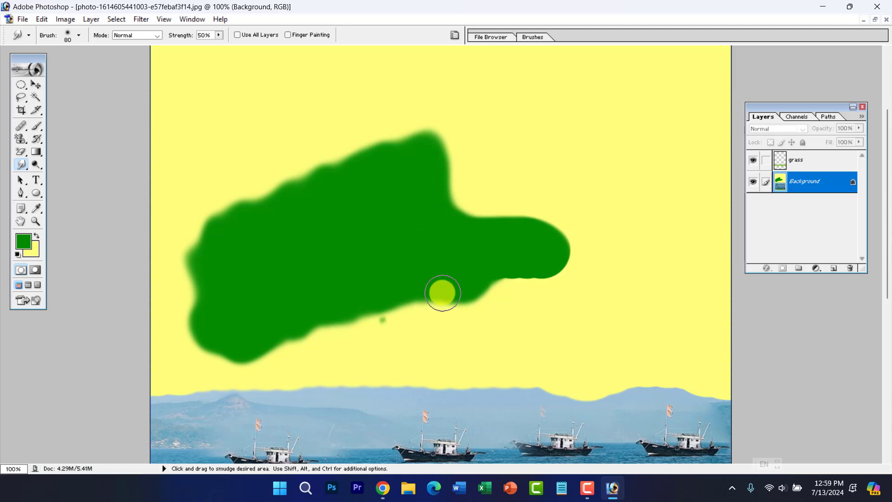
{"action": "scroll", "coordinate": [442, 292], "scroll_direction": "down", "scroll_amount": 5}
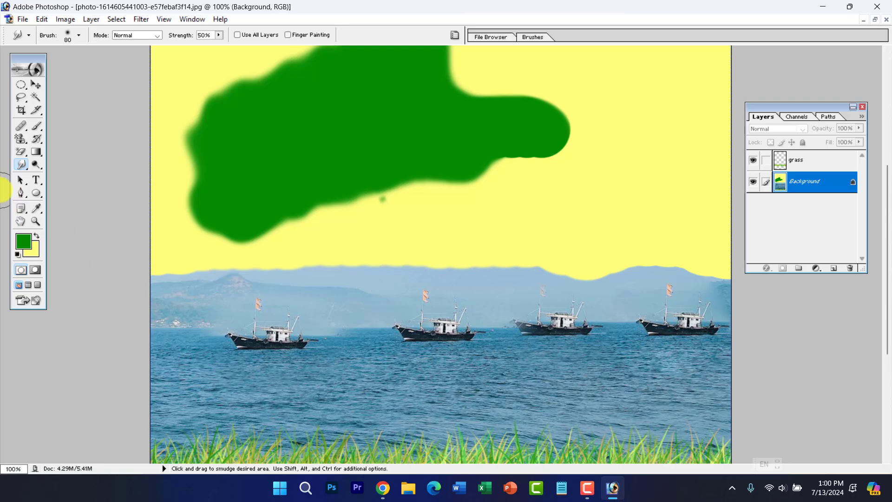
{"action": "left_click", "coordinate": [37, 181]}
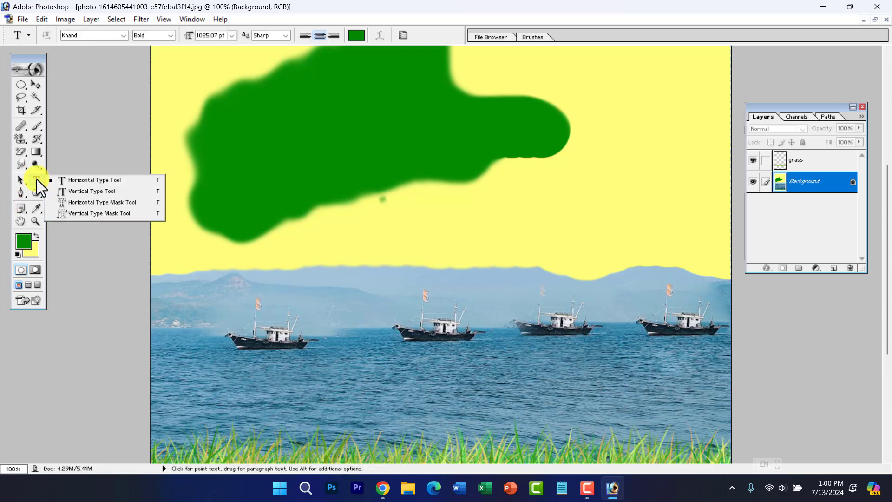
{"action": "left_click", "coordinate": [37, 179]}
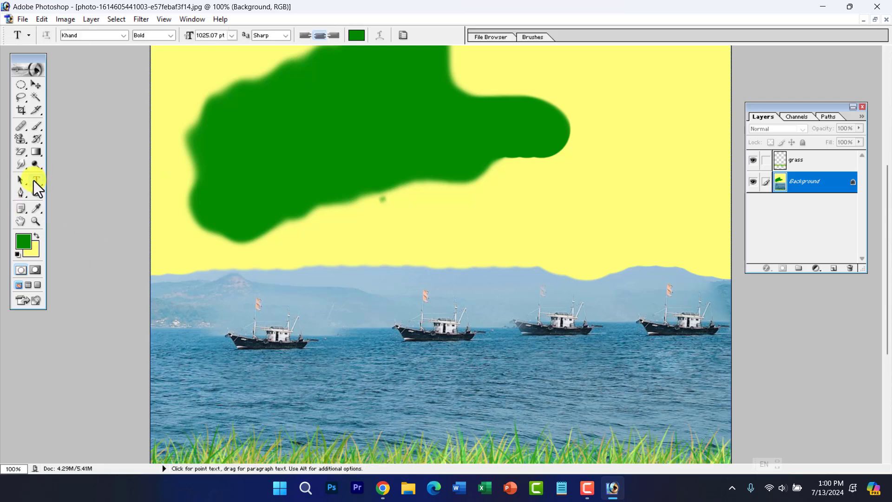
Add a text note reading "Boat1" at the leftmost boat with the Notes Tool and collapse it to its icon
{"action": "left_click", "coordinate": [26, 213]}
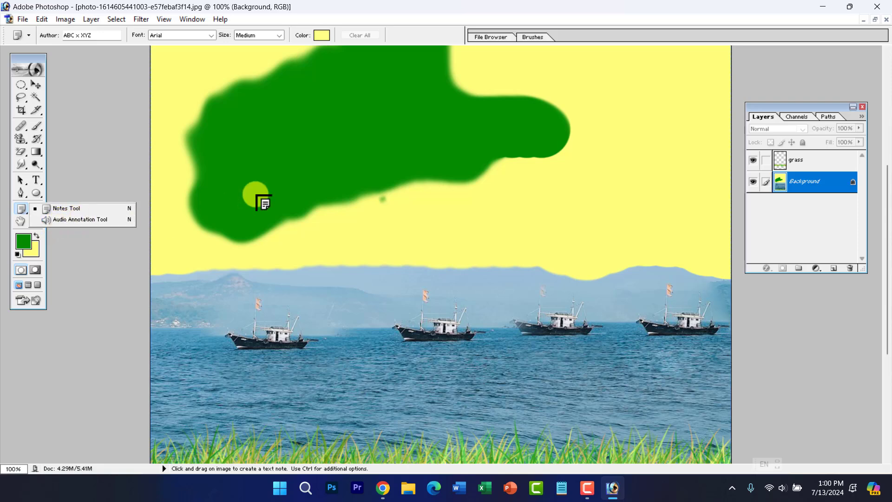
{"action": "left_click", "coordinate": [70, 208]}
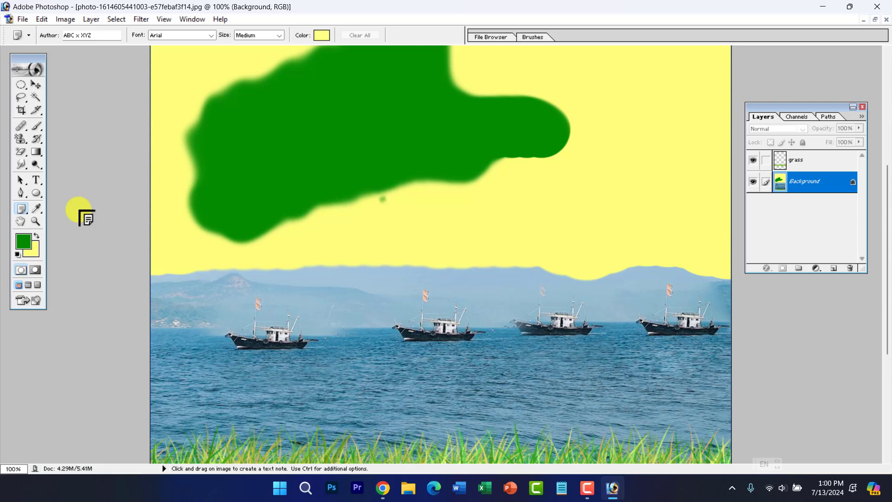
{"action": "left_click", "coordinate": [233, 324]}
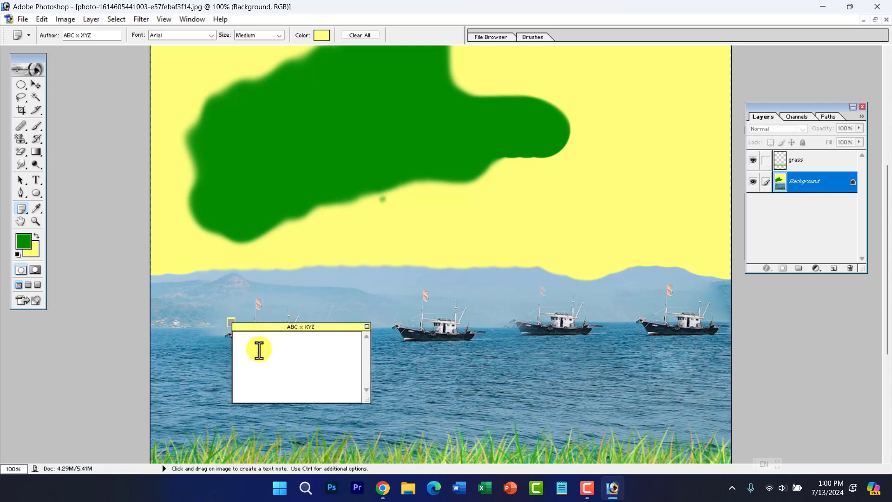
{"action": "type", "text": "Boat1"}
{"action": "double_click", "coordinate": [234, 319]}
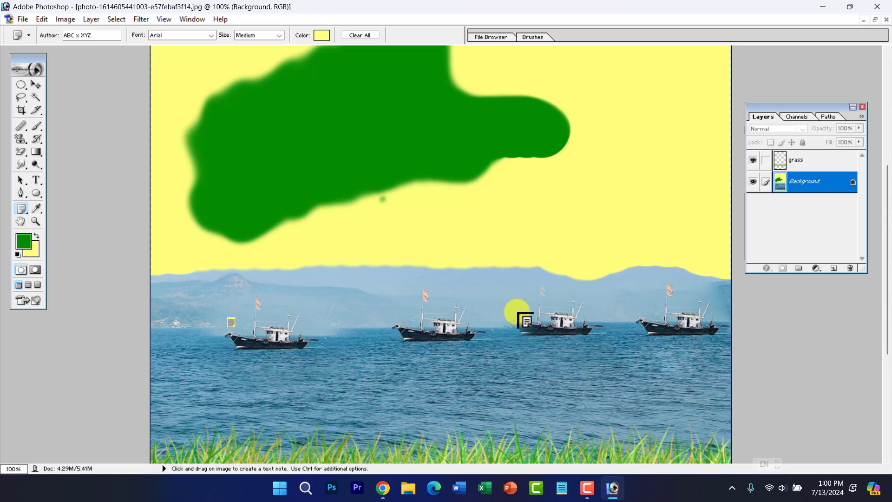
{"action": "left_click", "coordinate": [231, 322]}
{"action": "type", "text": "Boat1"}
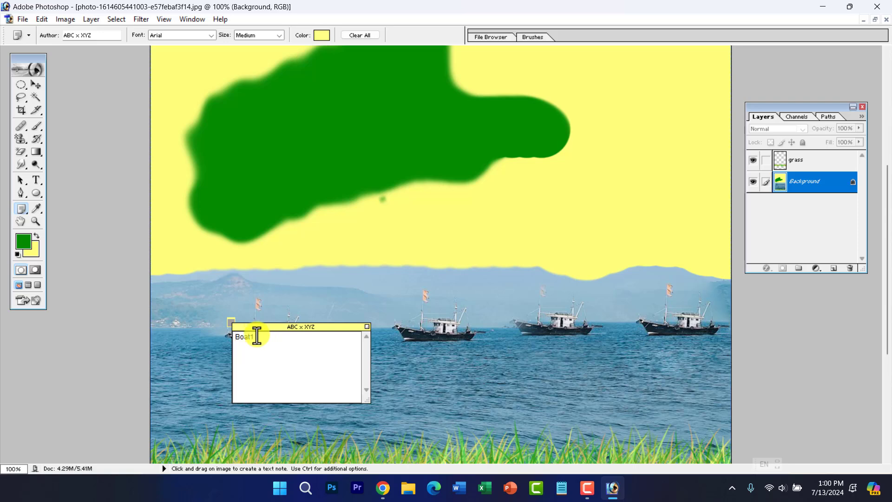
{"action": "double_click", "coordinate": [232, 322]}
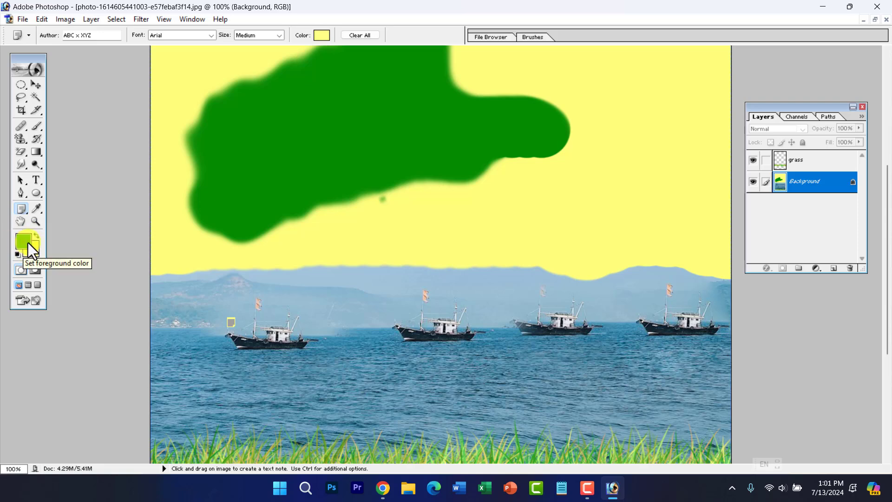
Sample the salmon colour of the second boat's flag as the foreground colour with the Eyedropper Tool
{"action": "left_click", "coordinate": [39, 214]}
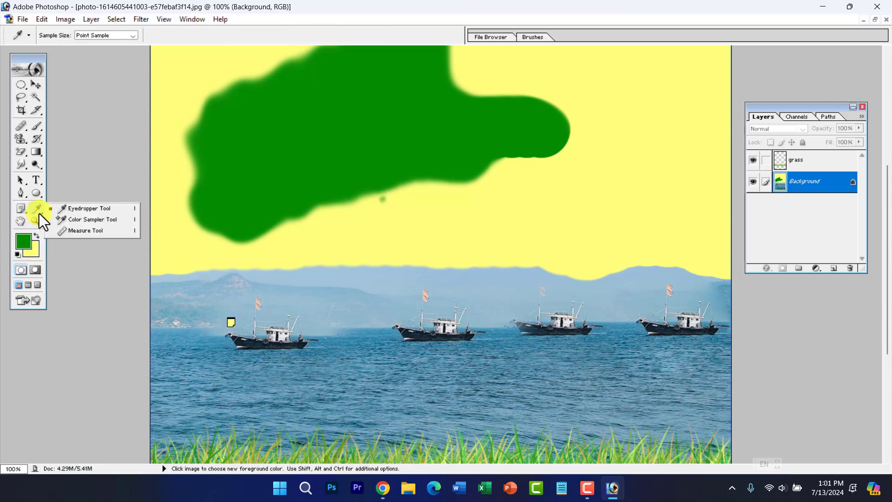
{"action": "left_click", "coordinate": [90, 211]}
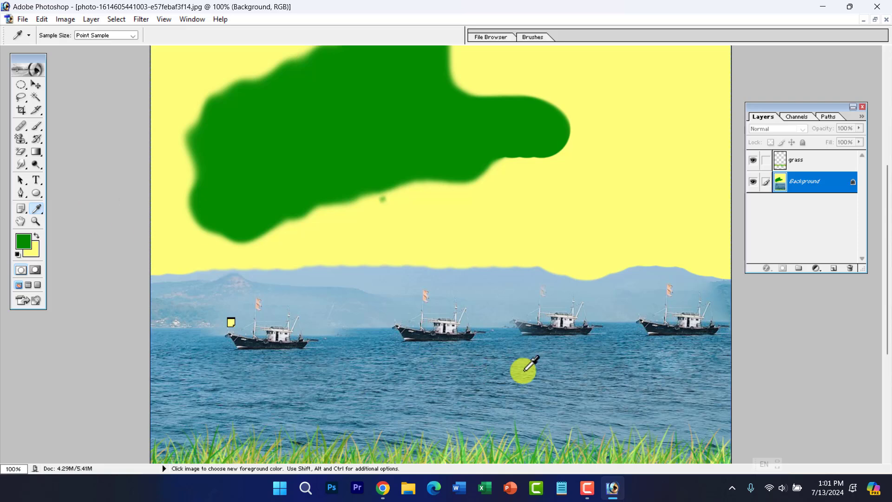
{"action": "left_click_drag", "start_coordinate": [549, 343], "coordinate": [425, 293]}
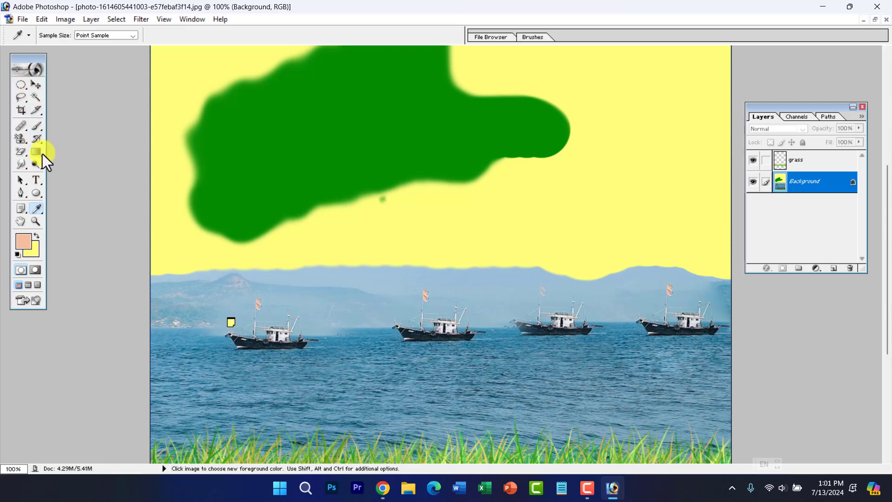
{"action": "left_click", "coordinate": [36, 85]}
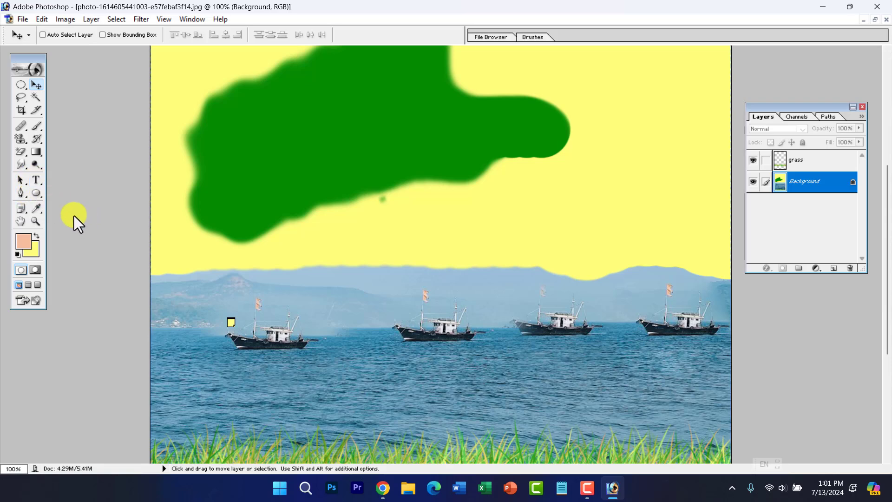
{"action": "left_click", "coordinate": [37, 194]}
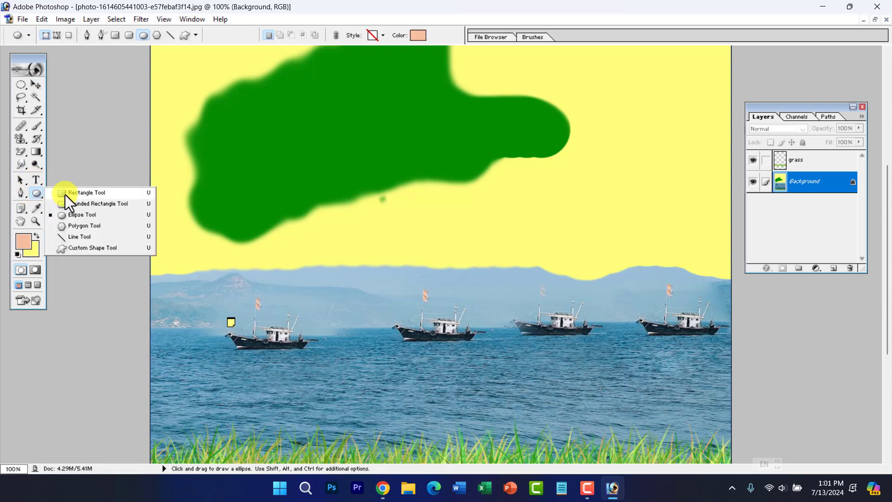
{"action": "key", "text": "ctrl+minus"}
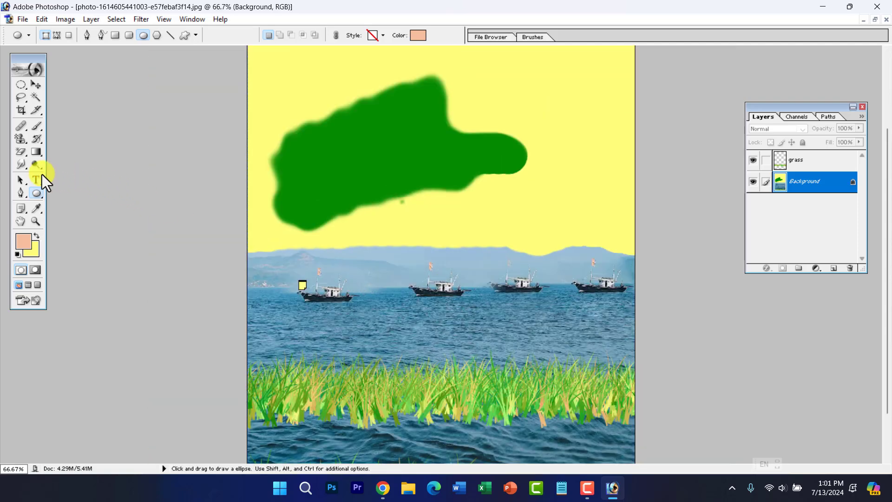
{"action": "left_click", "coordinate": [37, 180]}
Erase the whole green patch from the yellow sky with the Eraser Tool enlarged to 250 px
{"action": "left_click", "coordinate": [459, 247], "text": "ctrl"}
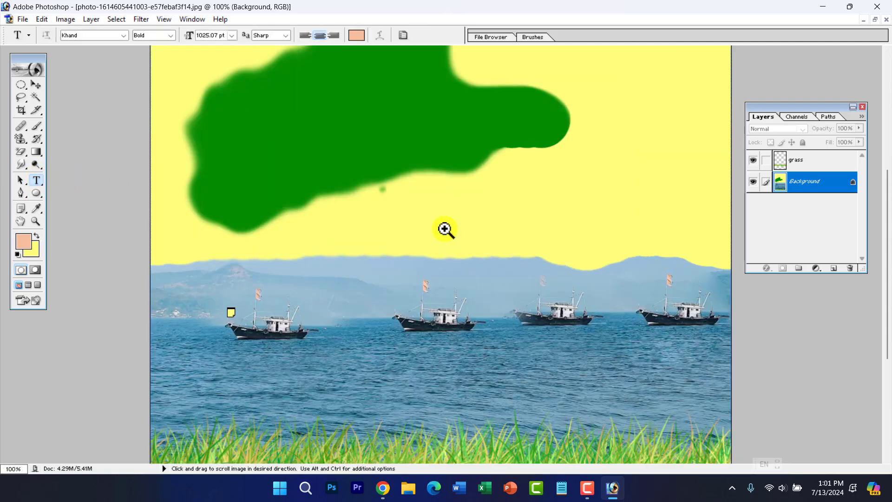
{"action": "scroll", "coordinate": [445, 227], "scroll_direction": "up", "scroll_amount": 3}
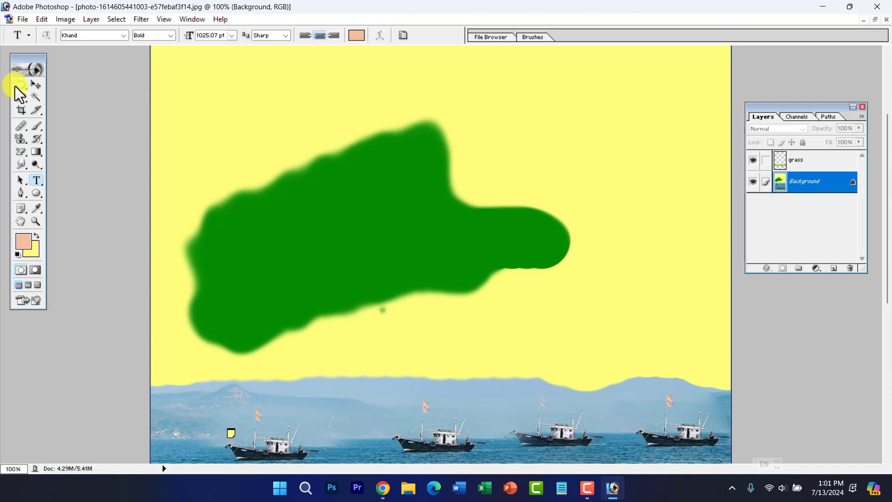
{"action": "left_click_drag", "start_coordinate": [23, 153], "coordinate": [61, 154]}
{"action": "key", "text": "bracketright"}
{"action": "key", "text": "bracketright"}
{"action": "key", "text": "bracketright"}
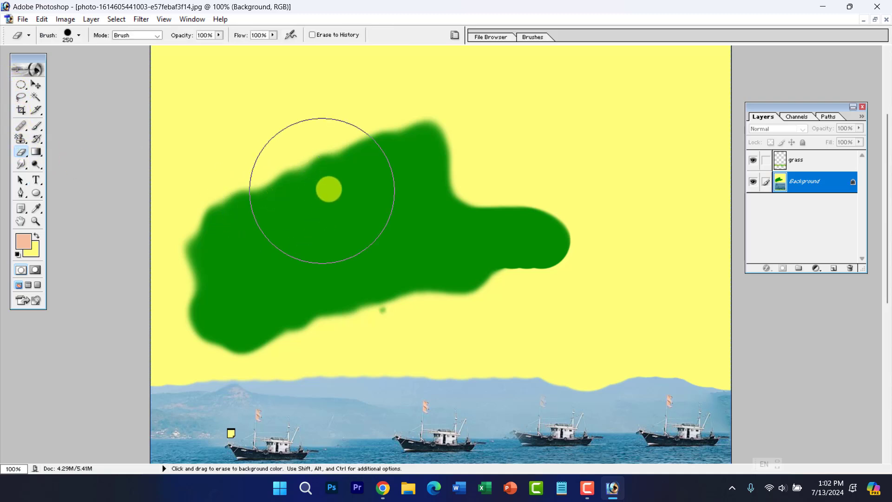
{"action": "mouse_move", "coordinate": [329, 186]}
{"action": "left_mouse_down"}
{"action": "mouse_move", "coordinate": [173, 251]}
{"action": "mouse_move", "coordinate": [352, 270]}
{"action": "mouse_move", "coordinate": [576, 234]}
{"action": "mouse_move", "coordinate": [659, 259]}
{"action": "mouse_move", "coordinate": [541, 275]}
{"action": "left_mouse_up"}
Add the horizontal text "Sarkar Study Waves Education" in 40 pt Khand Bold across the upper yellow sky
{"action": "left_click", "coordinate": [34, 181]}
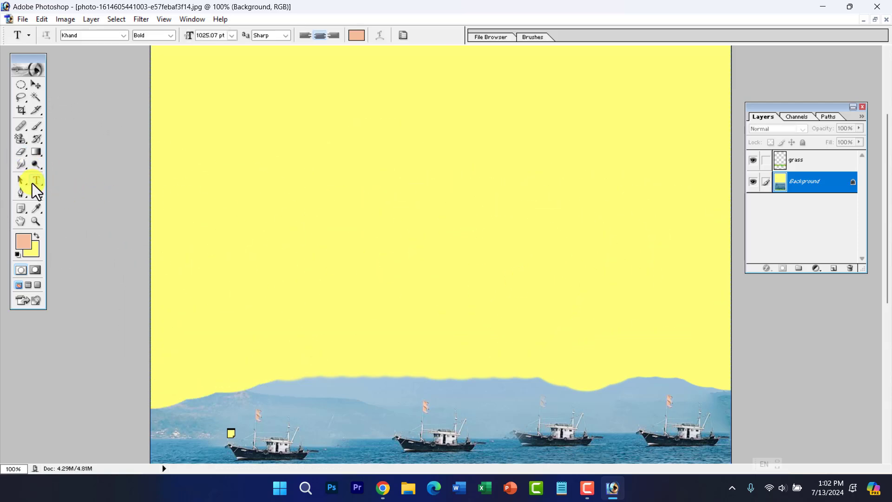
{"action": "left_click", "coordinate": [398, 231], "text": "ctrl+alt"}
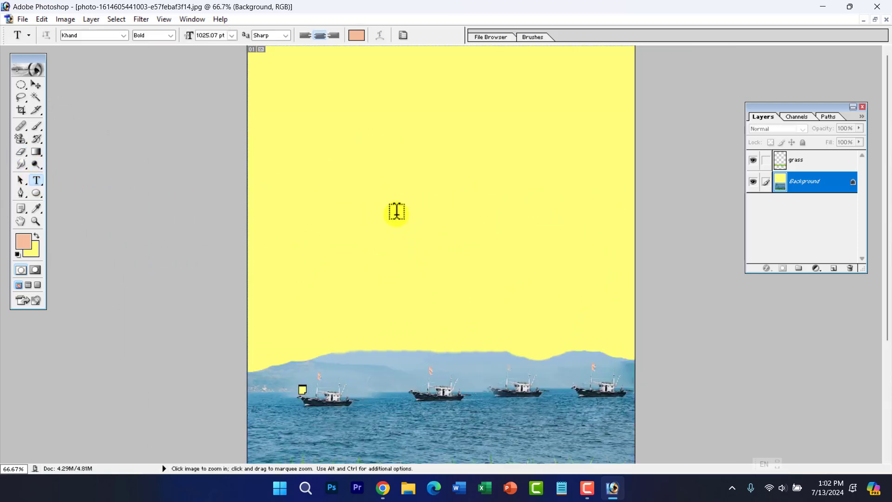
{"action": "left_click", "coordinate": [400, 149]}
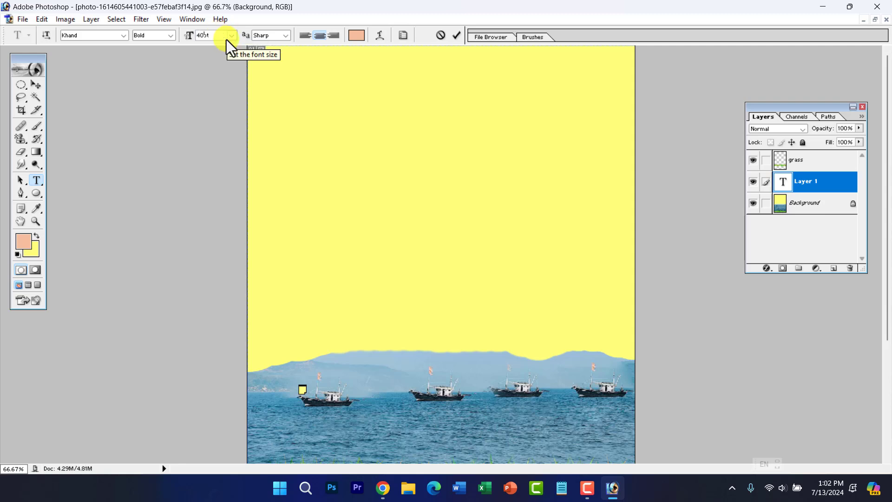
{"action": "type", "text": "SAr"}
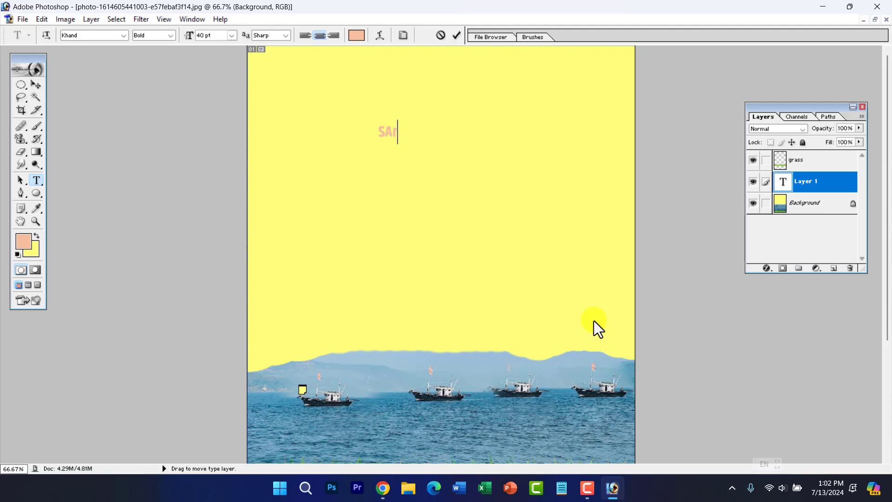
{"action": "key", "text": "BackSpace"}
{"action": "key", "text": "BackSpace"}
{"action": "type", "text": "Sarkar Study"}
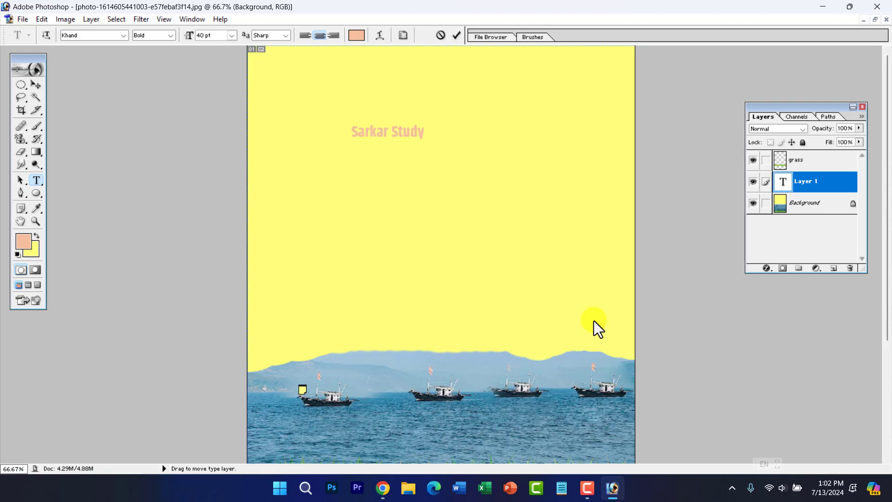
{"action": "type", "text": " Waves"}
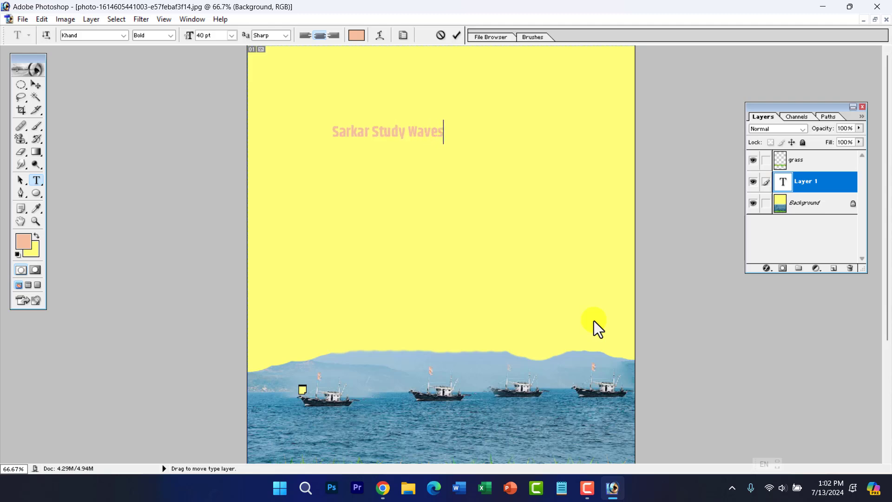
{"action": "type", "text": " Educa"}
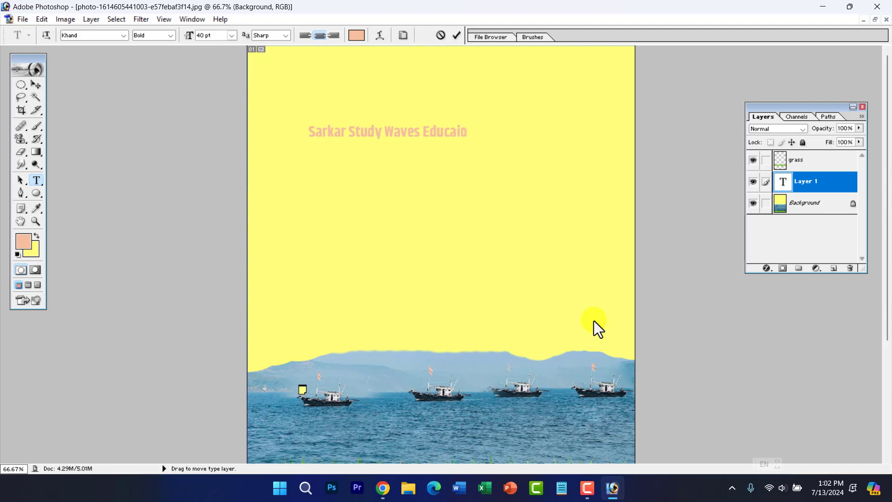
{"action": "type", "text": "tion"}
Recolour the whole "Sarkar Study Waves Education" text to red F30000
{"action": "key", "text": "ctrl+a"}
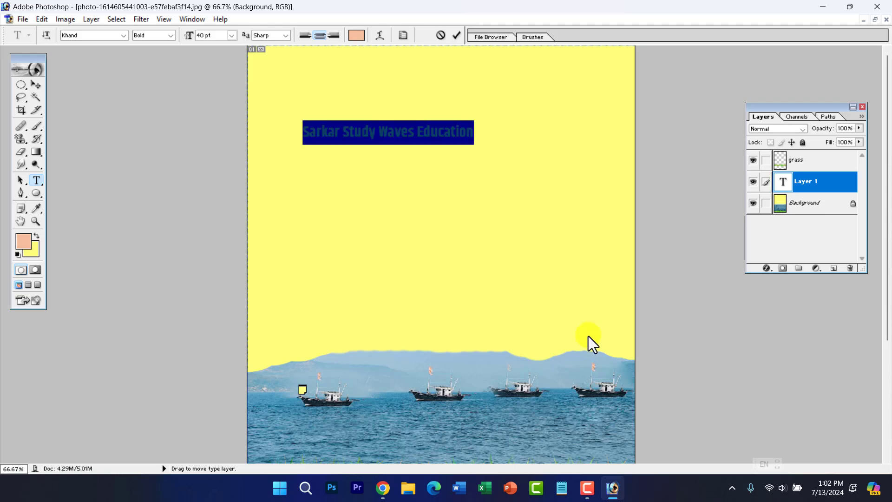
{"action": "triple_click", "coordinate": [388, 126]}
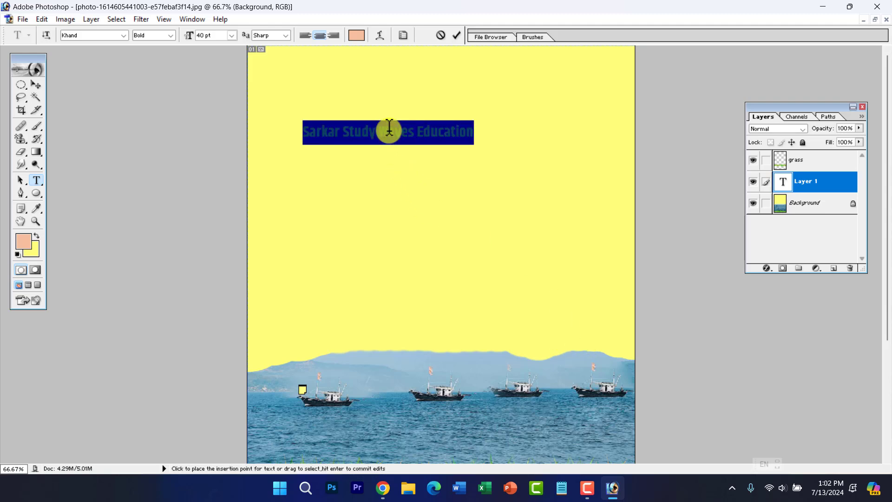
{"action": "left_click", "coordinate": [306, 128]}
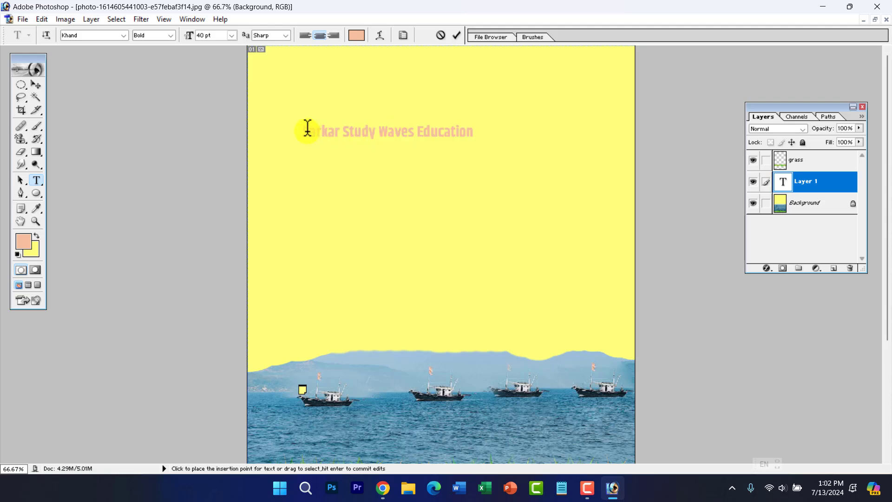
{"action": "left_click_drag", "start_coordinate": [305, 129], "coordinate": [479, 130]}
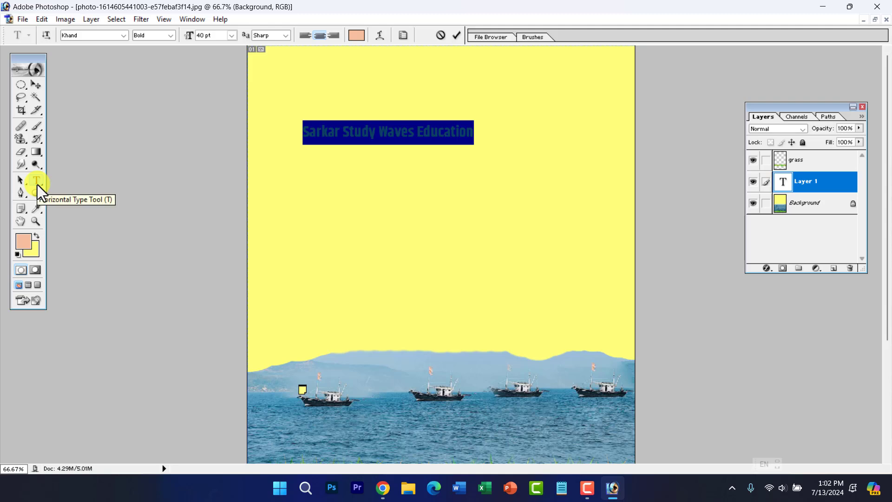
{"action": "left_click", "coordinate": [356, 35]}
{"action": "left_click_drag", "start_coordinate": [422, 226], "coordinate": [480, 155]}
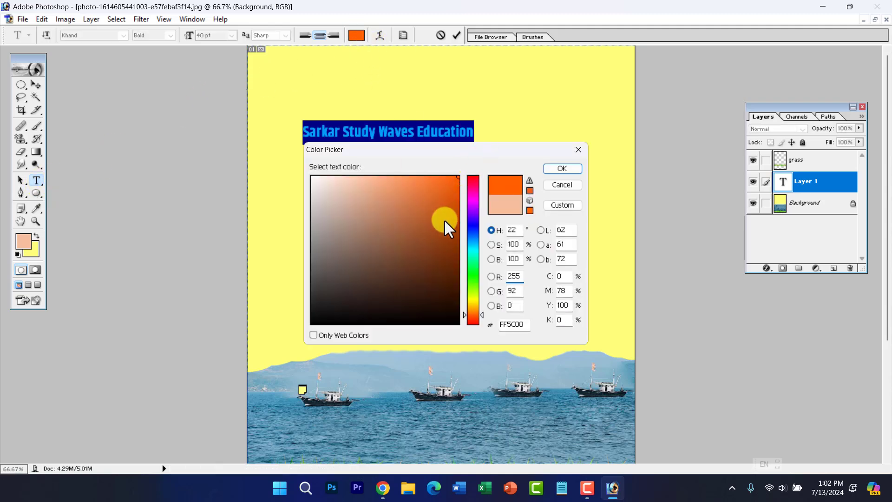
{"action": "left_click_drag", "start_coordinate": [472, 299], "coordinate": [478, 328]}
{"action": "mouse_move", "coordinate": [432, 279]}
{"action": "left_mouse_down"}
{"action": "mouse_move", "coordinate": [470, 197]}
{"action": "mouse_move", "coordinate": [509, 158]}
{"action": "mouse_move", "coordinate": [489, 149]}
{"action": "mouse_move", "coordinate": [515, 201]}
{"action": "mouse_move", "coordinate": [523, 183]}
{"action": "left_mouse_up"}
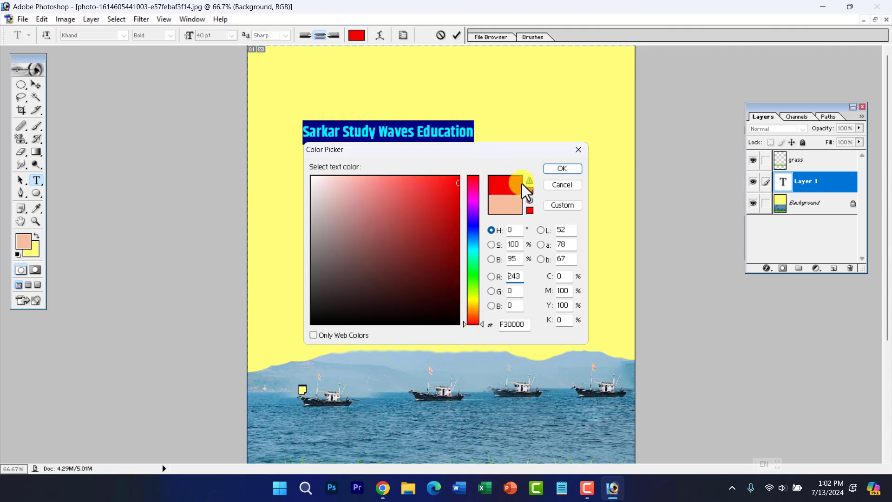
{"action": "left_click", "coordinate": [562, 175]}
{"action": "left_click", "coordinate": [405, 129]}
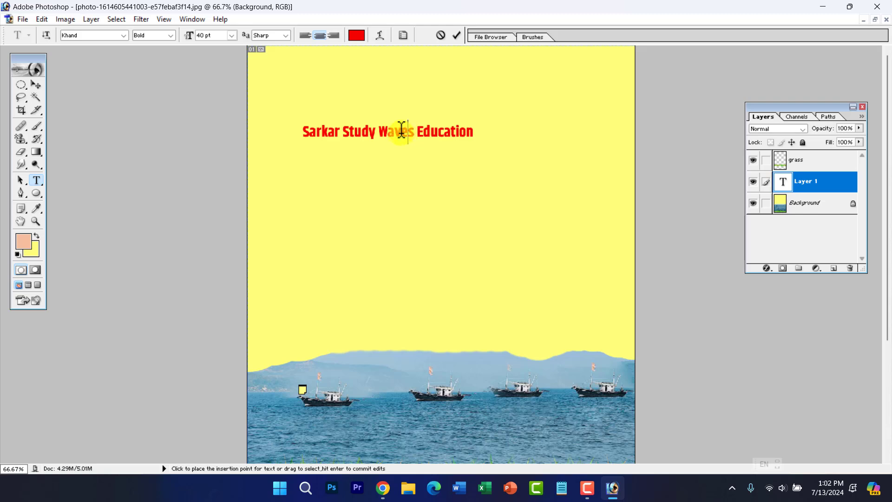
Warp the red text into a horizontal Arc with about +88% bend and about -10% vertical distortion
{"action": "left_click", "coordinate": [378, 38]}
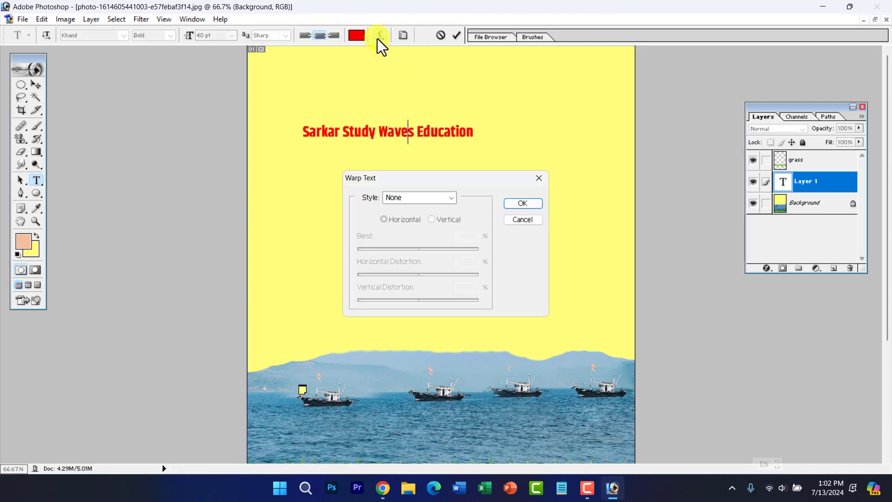
{"action": "left_click", "coordinate": [435, 197]}
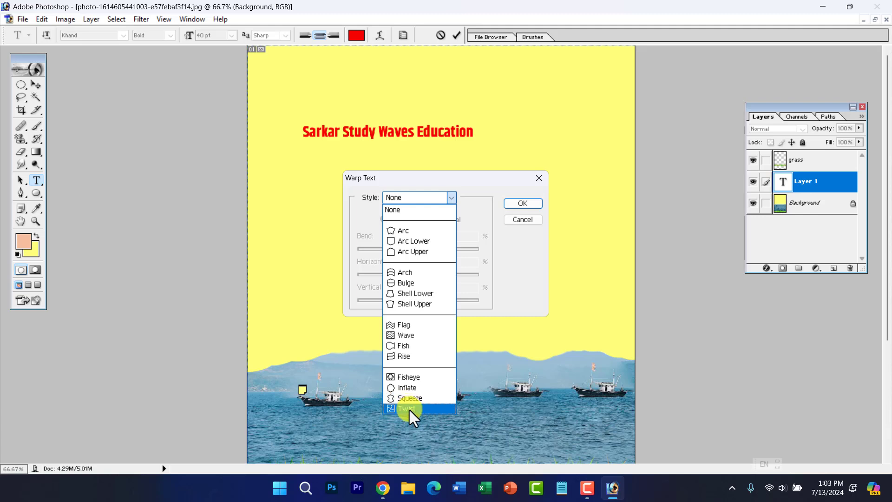
{"action": "left_click", "coordinate": [415, 232]}
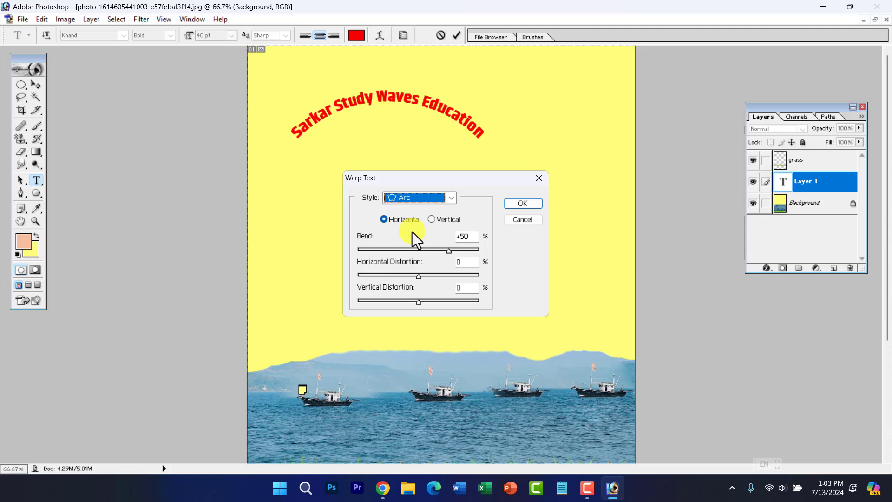
{"action": "left_click_drag", "start_coordinate": [448, 250], "coordinate": [464, 250]}
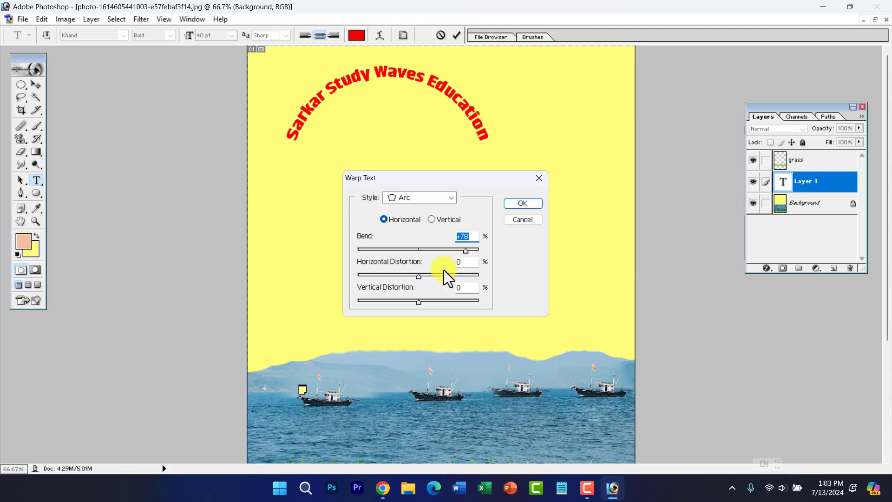
{"action": "left_click_drag", "start_coordinate": [418, 279], "coordinate": [428, 300]}
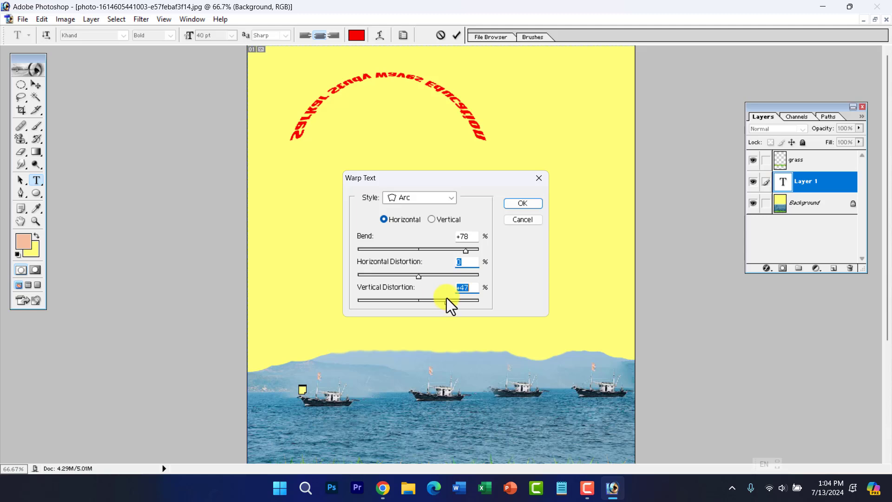
{"action": "left_click_drag", "start_coordinate": [447, 300], "coordinate": [415, 301]}
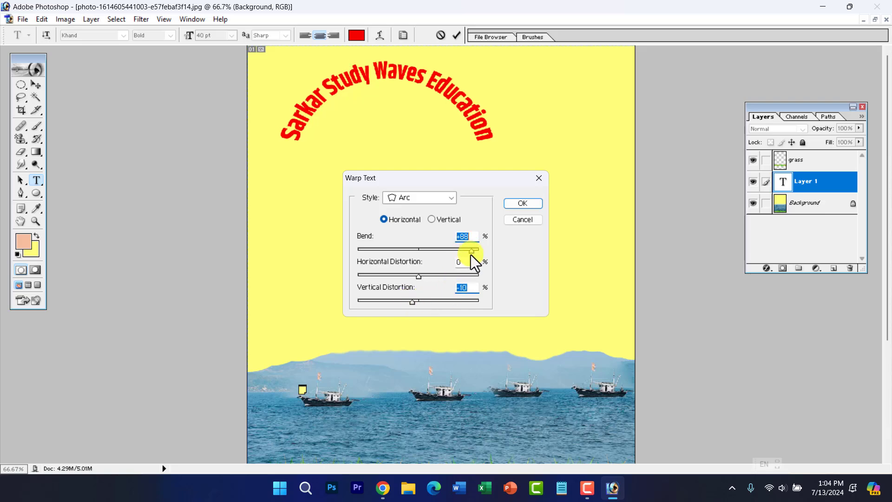
{"action": "left_click_drag", "start_coordinate": [470, 255], "coordinate": [472, 255]}
{"action": "left_click", "coordinate": [516, 203]}
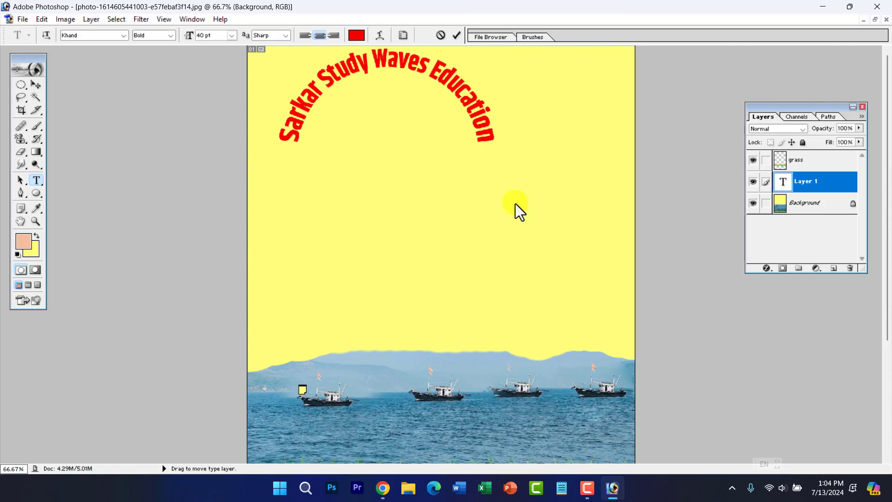
Shift the arched text towards the sky's left edge and scale it to about 170.4% width and 183.4% height
{"action": "left_click", "coordinate": [37, 85]}
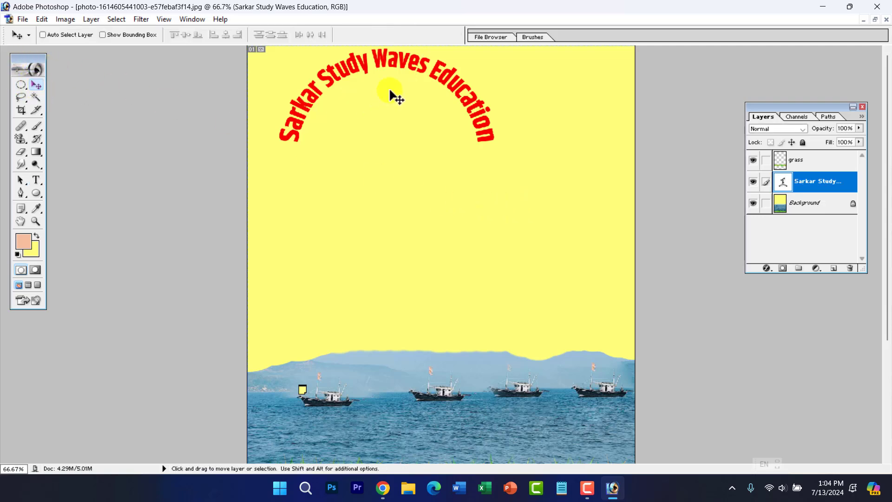
{"action": "left_click_drag", "start_coordinate": [396, 69], "coordinate": [373, 72]}
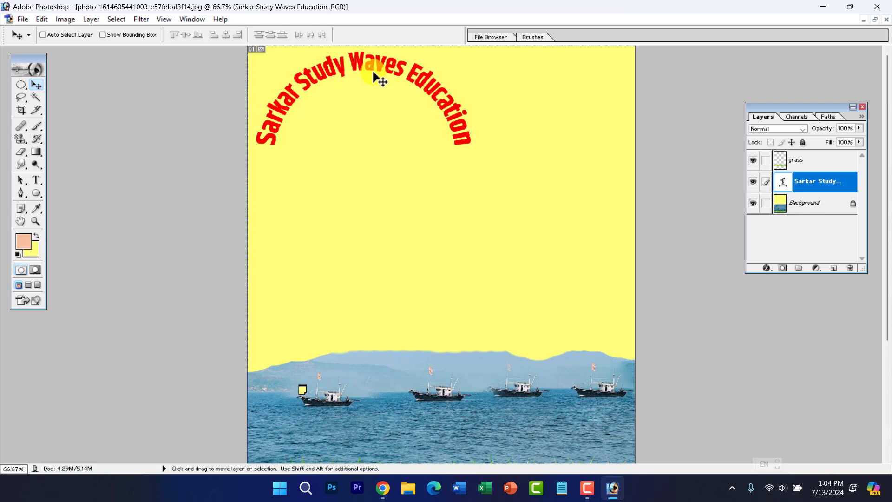
{"action": "key", "text": "ctrl+t"}
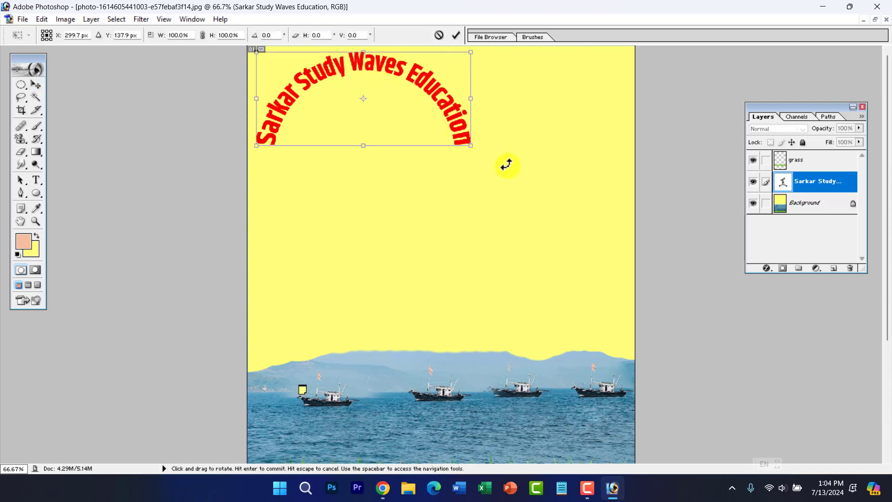
{"action": "left_click_drag", "start_coordinate": [471, 146], "coordinate": [620, 223]}
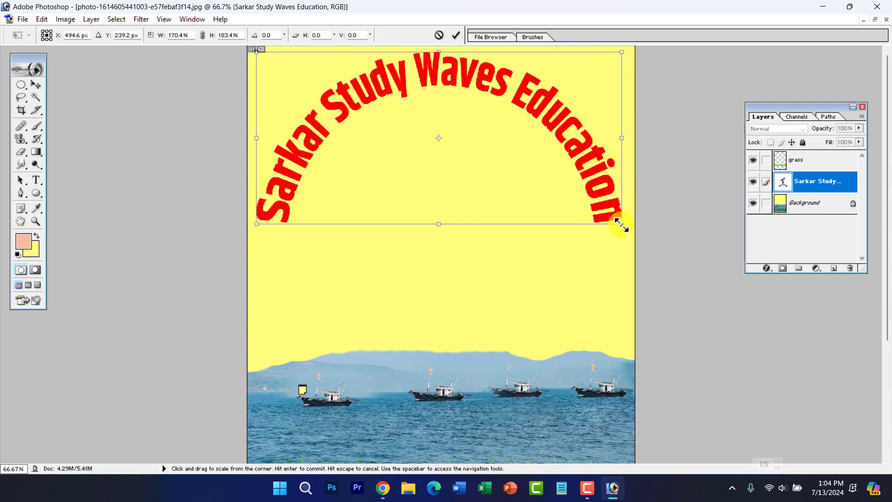
{"action": "key", "text": "Return"}
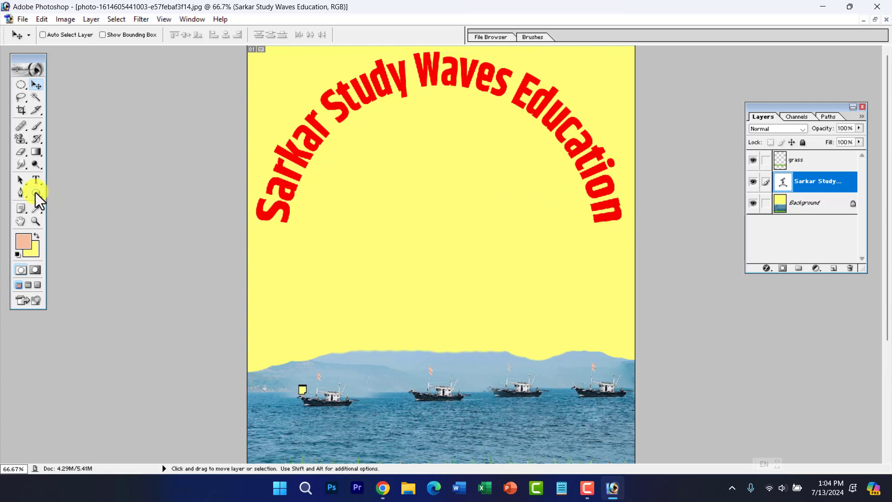
Draw a wide peach ellipse shape in the yellow sky beneath the arched red text
{"action": "left_click_drag", "start_coordinate": [35, 192], "coordinate": [80, 215]}
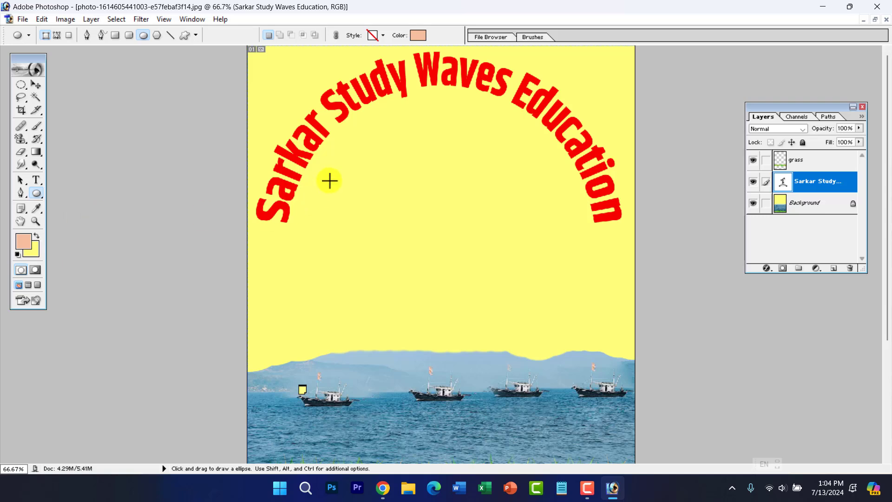
{"action": "left_click_drag", "start_coordinate": [348, 142], "coordinate": [522, 222]}
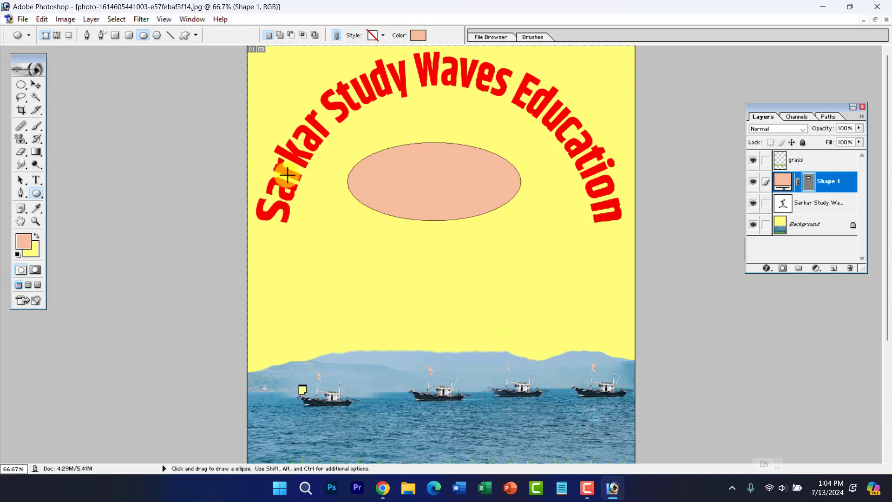
Open SSW Logo Final from the Logo folder under SSW Education on drive D:, accepting the loss of unknown layer data
{"action": "key", "text": "ctrl"}
{"action": "key", "text": "ctrl+o"}
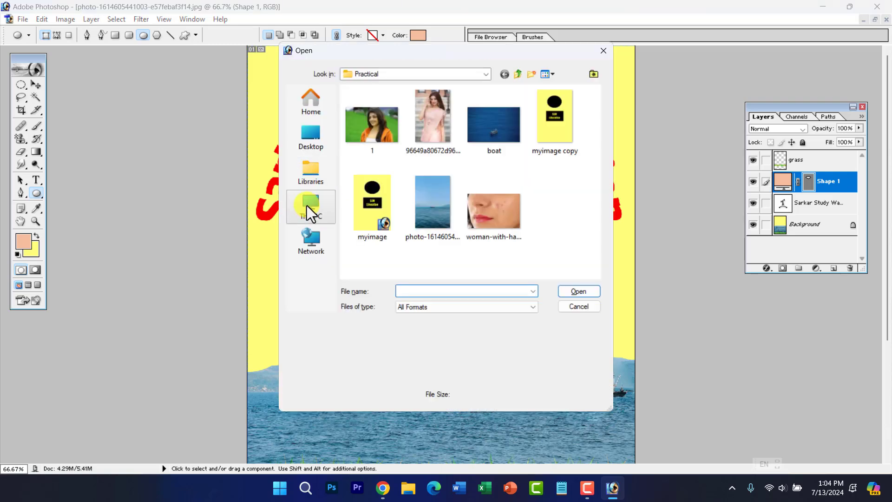
{"action": "left_click", "coordinate": [311, 207]}
{"action": "double_click", "coordinate": [406, 142]}
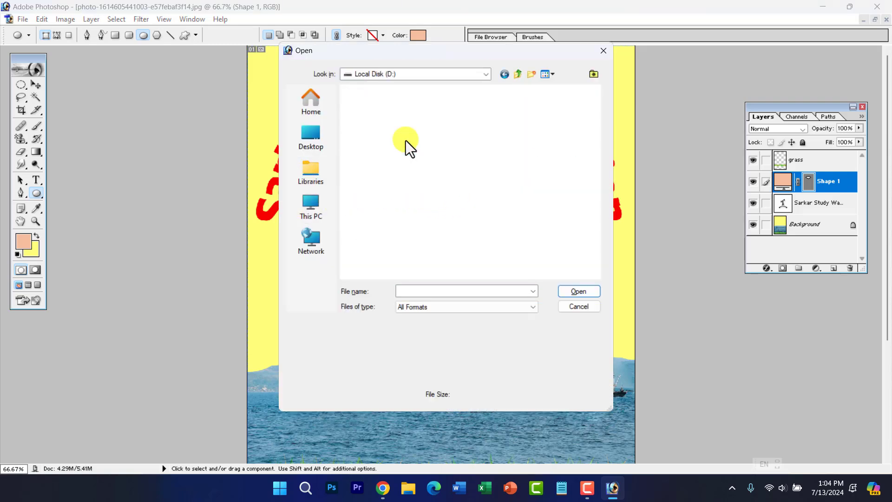
{"action": "left_click", "coordinate": [425, 194]}
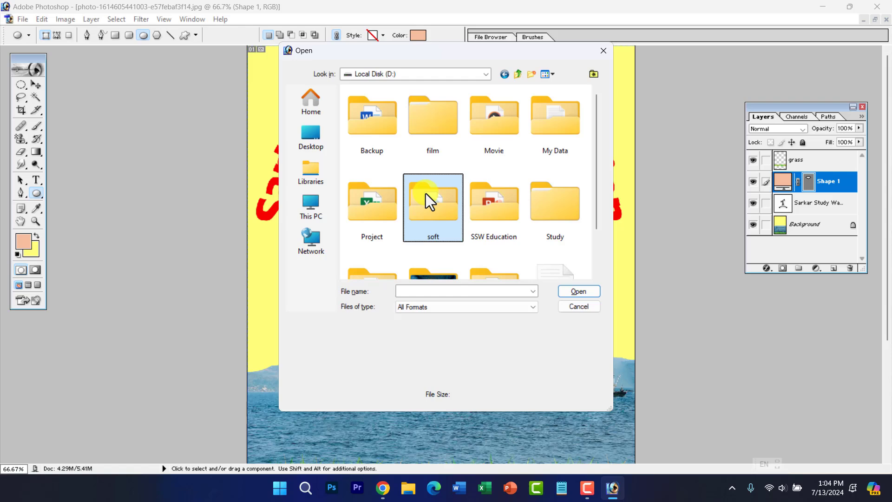
{"action": "double_click", "coordinate": [476, 205]}
{"action": "double_click", "coordinate": [369, 163]}
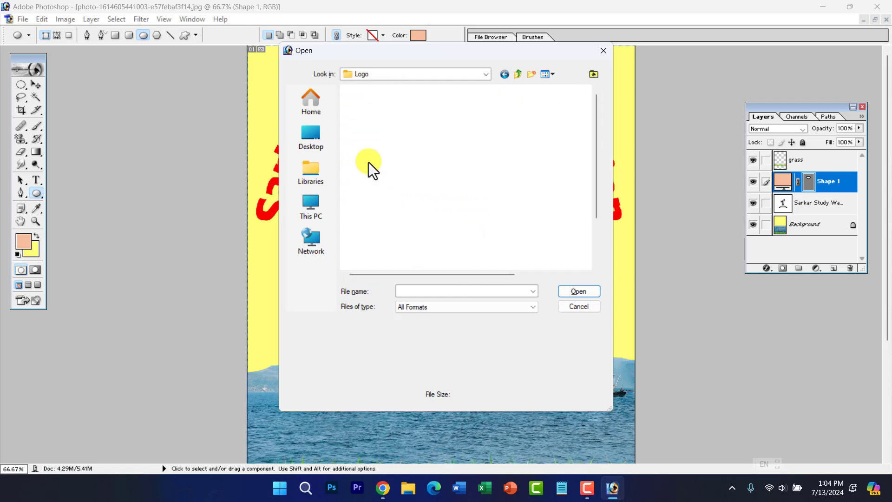
{"action": "scroll", "coordinate": [431, 182], "scroll_direction": "down", "scroll_amount": 5}
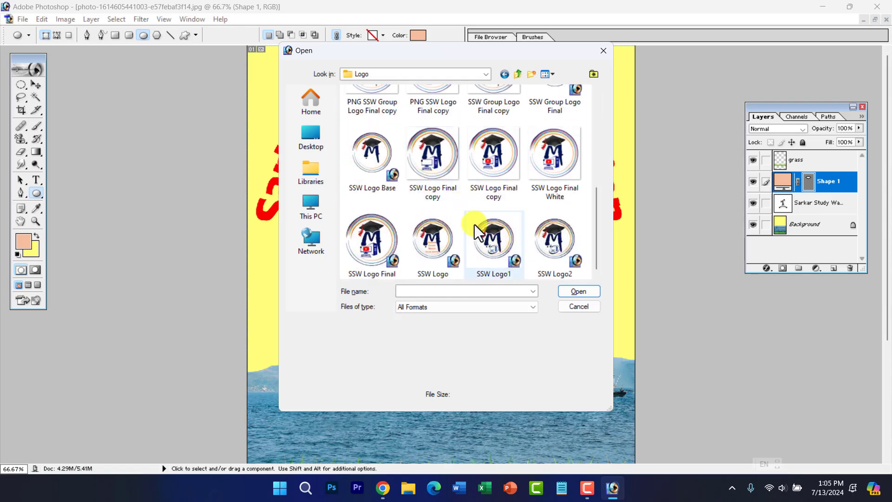
{"action": "left_click", "coordinate": [492, 245]}
{"action": "left_click", "coordinate": [435, 244]}
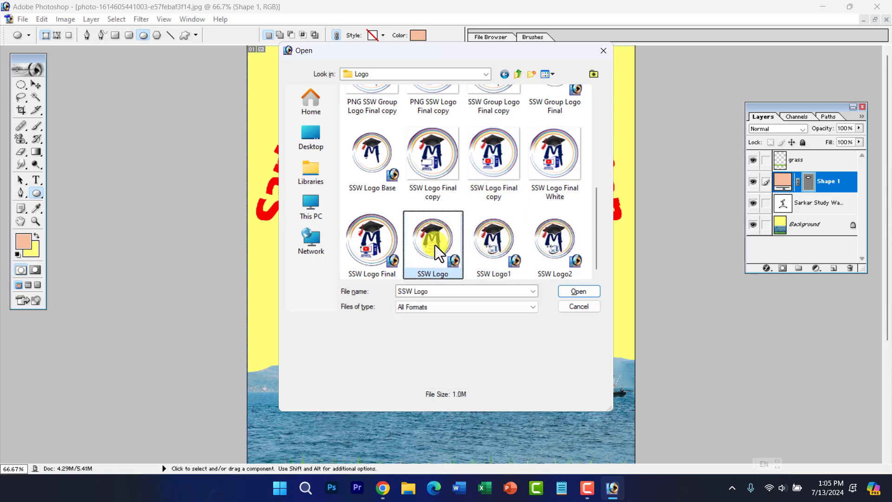
{"action": "left_click", "coordinate": [375, 244]}
{"action": "double_click", "coordinate": [375, 245]}
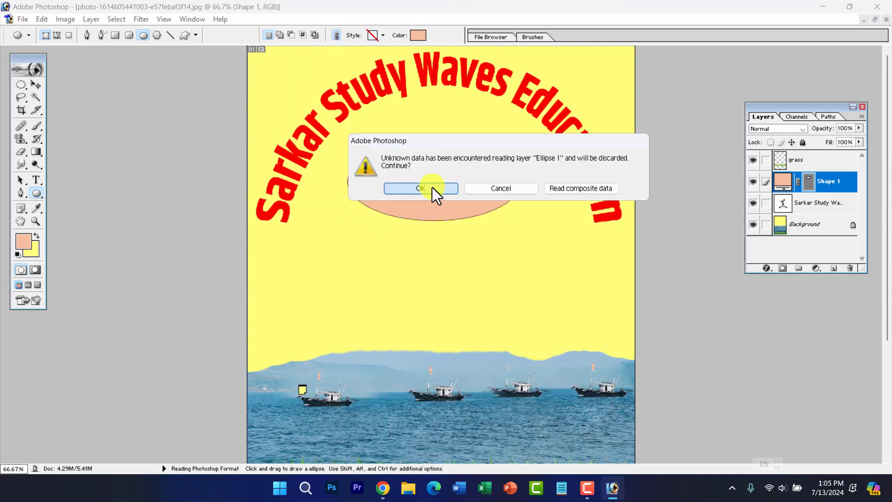
{"action": "left_click", "coordinate": [421, 189]}
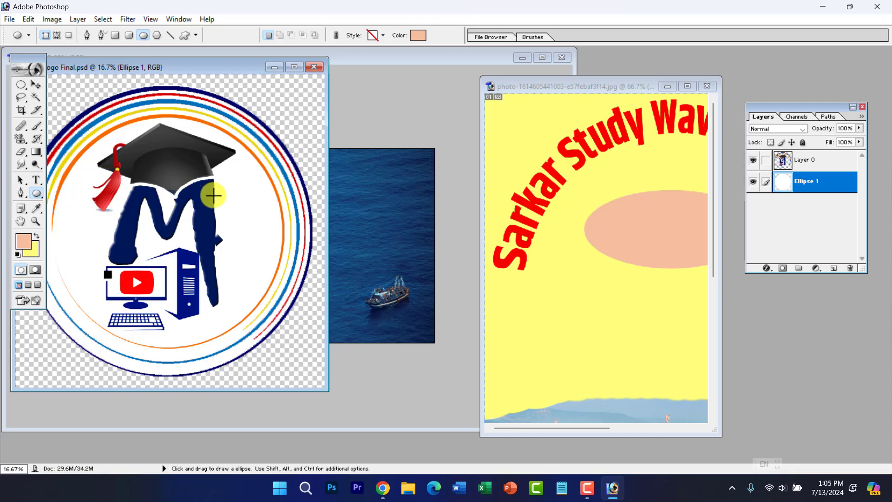
Copy the logo file's Ellipse 1 layer into the boat picture and maximize that picture's window
{"action": "left_click", "coordinate": [35, 85]}
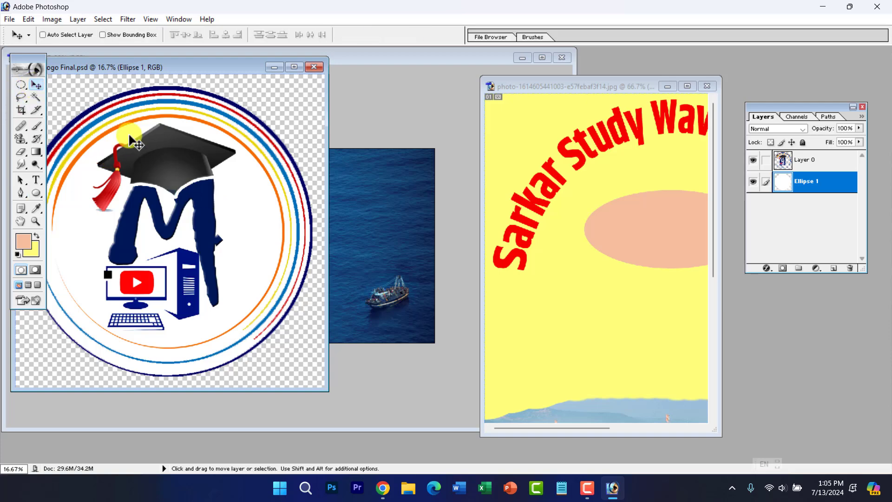
{"action": "left_click_drag", "start_coordinate": [156, 195], "coordinate": [589, 225]}
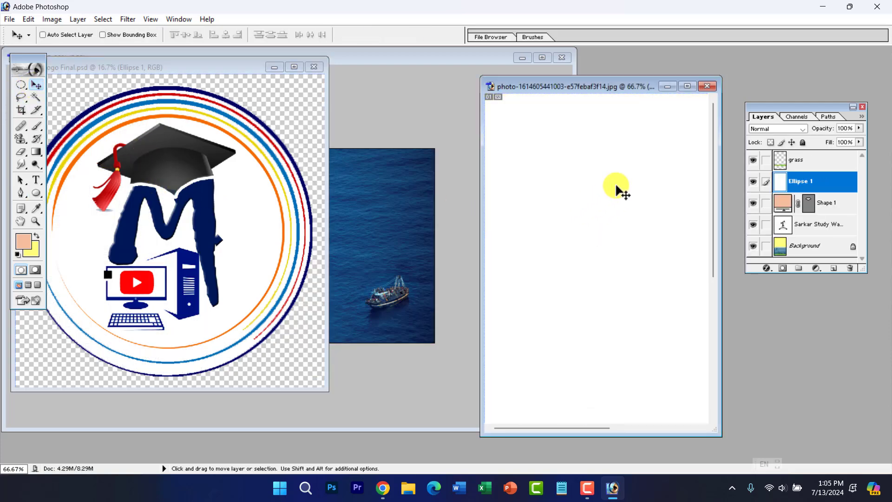
{"action": "left_click", "coordinate": [687, 86]}
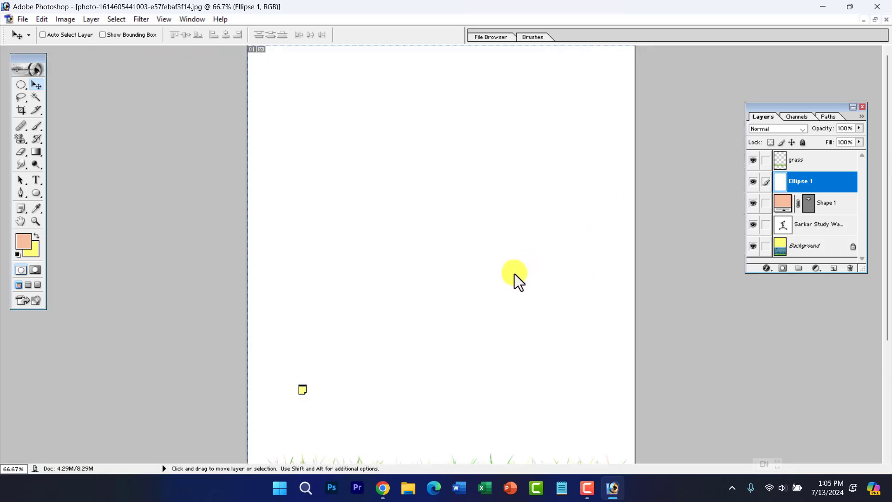
Scale the oversized white Ellipse 1 layer proportionally down to about 29.5%, towards its lower-right corner
{"action": "key", "text": "ctrl+t"}
{"action": "left_click", "coordinate": [428, 261], "text": "ctrl+alt"}
{"action": "left_click", "coordinate": [425, 259], "text": "ctrl+alt"}
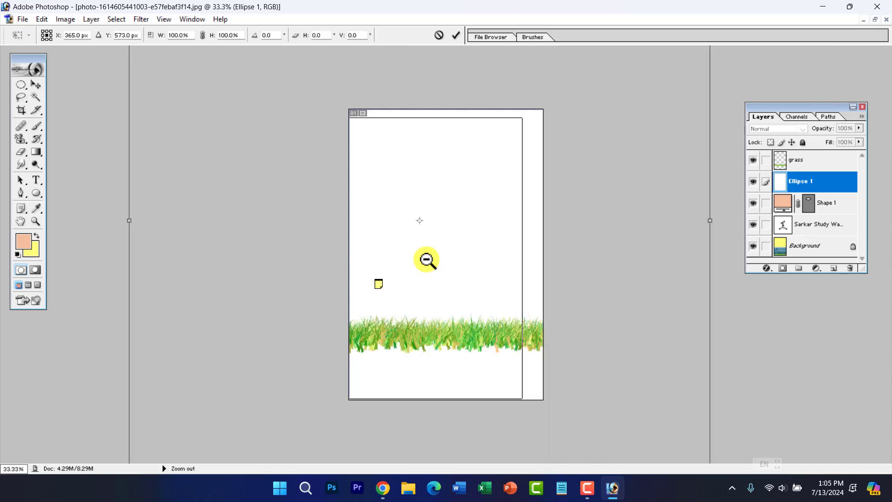
{"action": "left_click", "coordinate": [424, 260], "text": "ctrl+alt"}
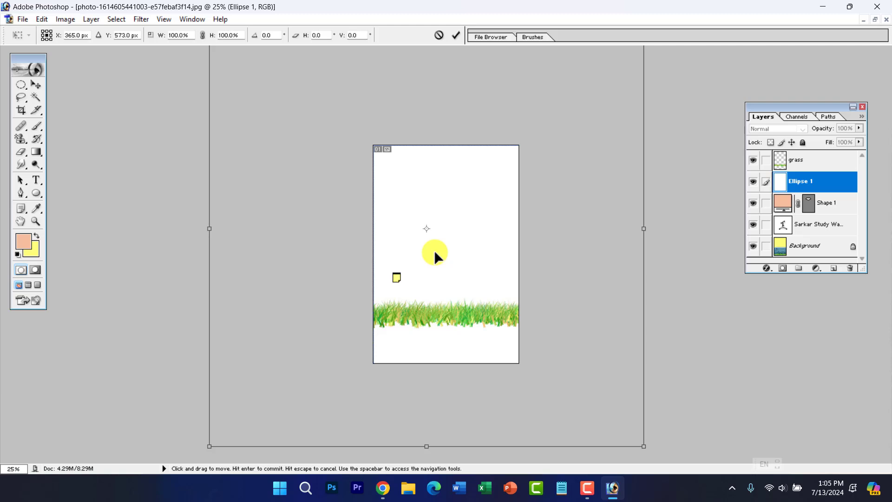
{"action": "key", "text": "ctrl+space"}
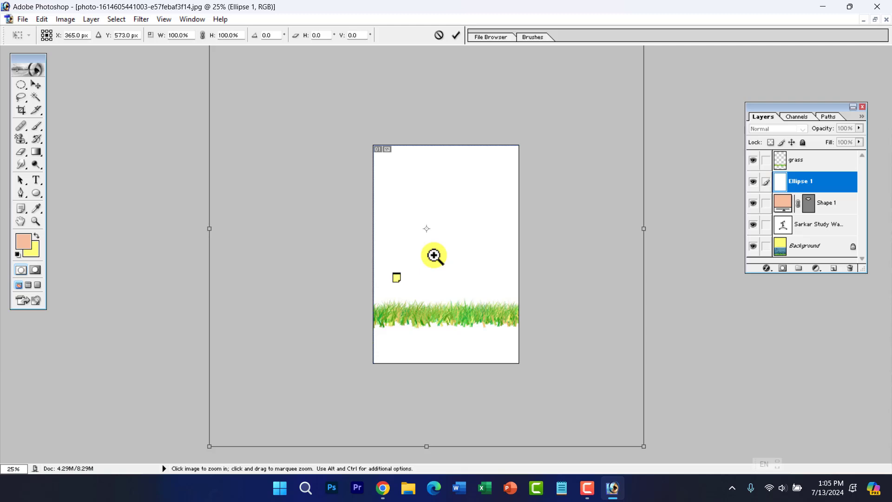
{"action": "key", "text": "ctrl+minus"}
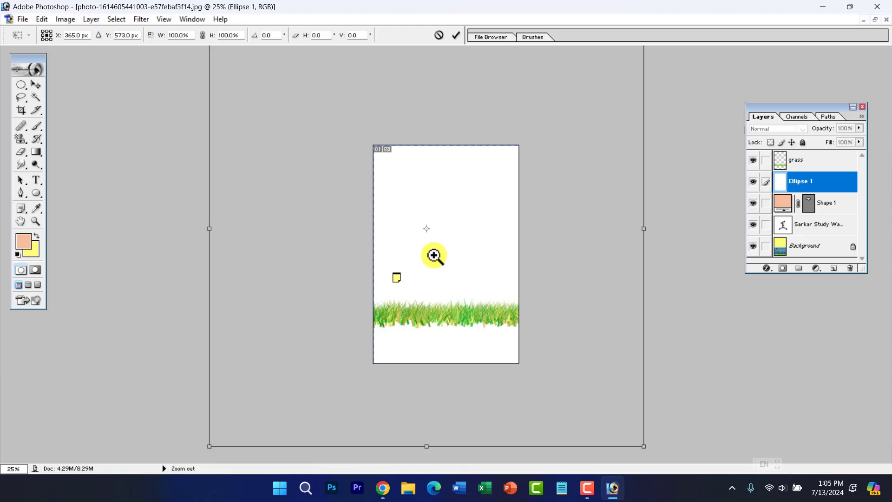
{"action": "left_click", "coordinate": [434, 254], "text": "alt"}
{"action": "left_click", "coordinate": [433, 255], "text": "alt"}
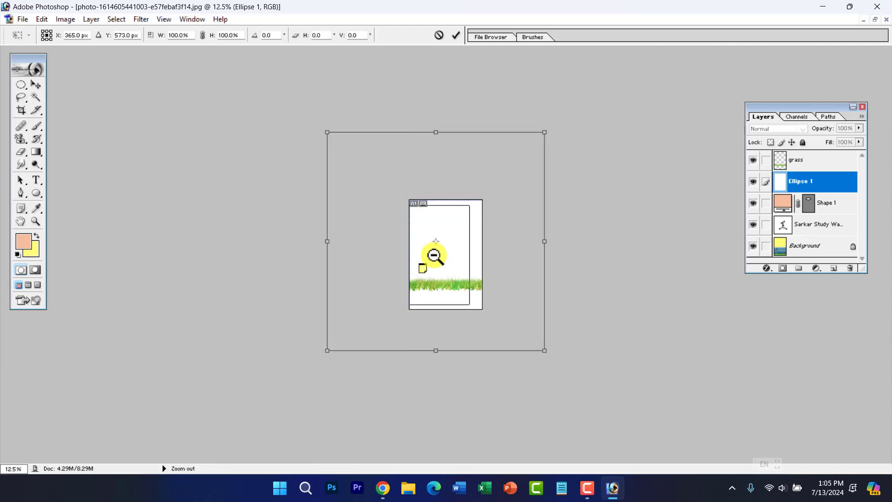
{"action": "left_click", "coordinate": [433, 254], "text": "alt"}
{"action": "left_click", "coordinate": [434, 254]}
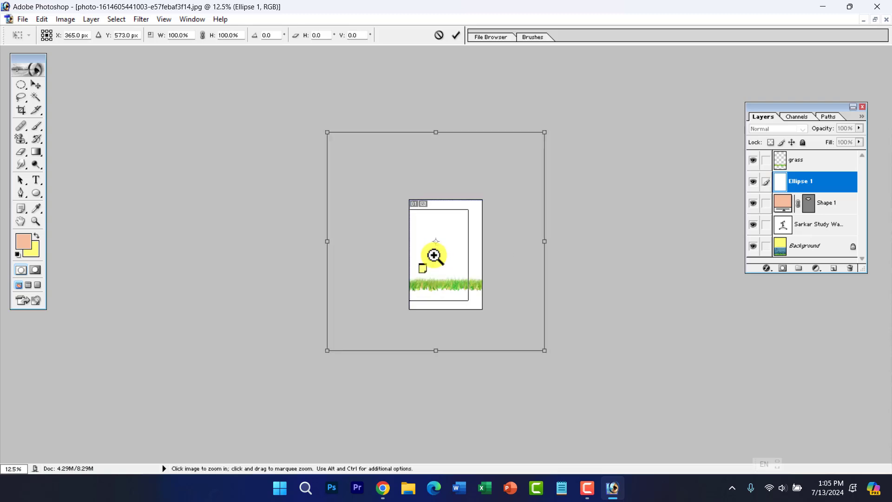
{"action": "left_click", "coordinate": [433, 255]}
{"action": "left_click", "coordinate": [433, 255], "text": "alt"}
{"action": "left_click", "coordinate": [434, 255], "text": "alt"}
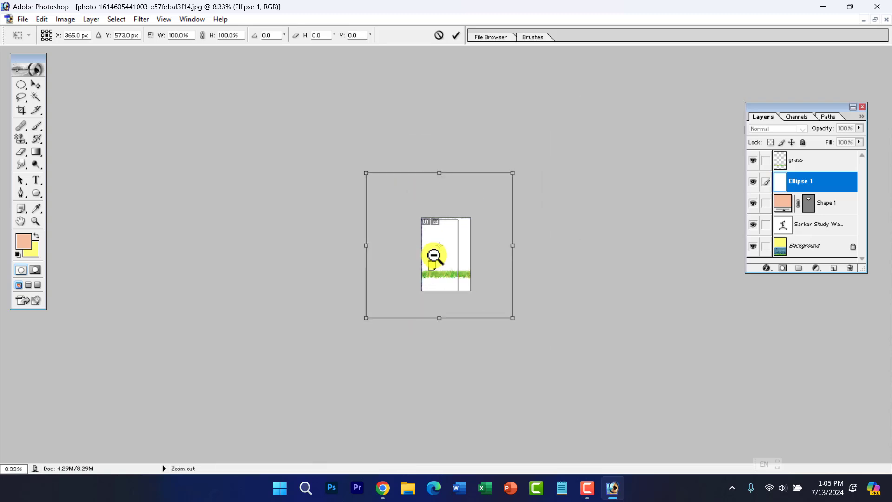
{"action": "left_click", "coordinate": [434, 255], "text": "alt"}
{"action": "left_click", "coordinate": [434, 255]}
{"action": "left_click", "coordinate": [433, 255]}
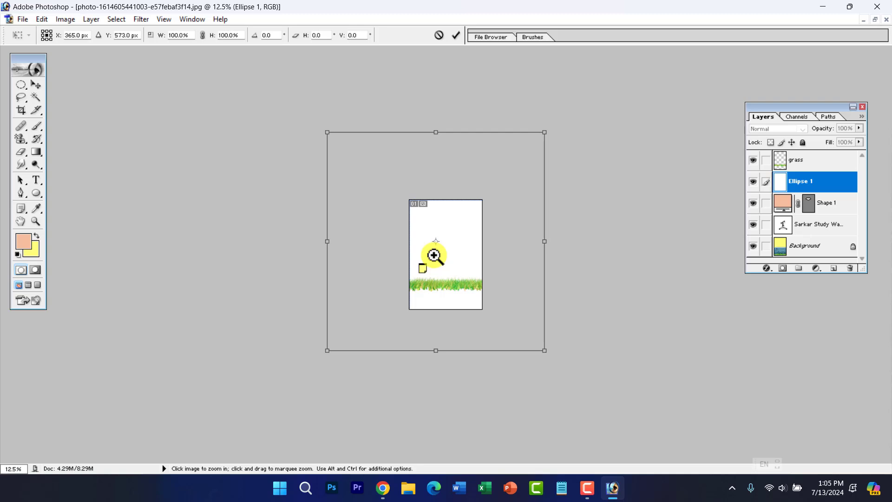
{"action": "left_click", "coordinate": [434, 255]}
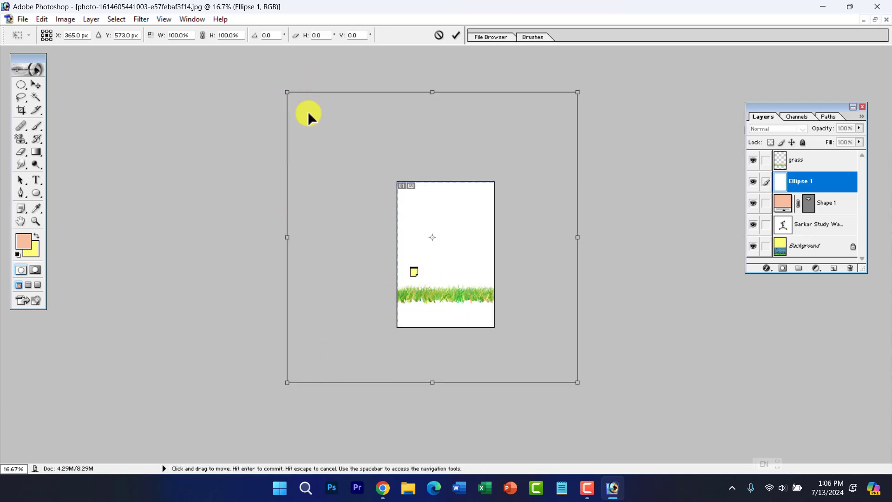
{"action": "left_click_drag", "start_coordinate": [288, 90], "coordinate": [493, 297]}
Try moving the shrunken white circle to the picture's centre, undo that move and commit the transform
{"action": "left_click_drag", "start_coordinate": [529, 329], "coordinate": [444, 237]}
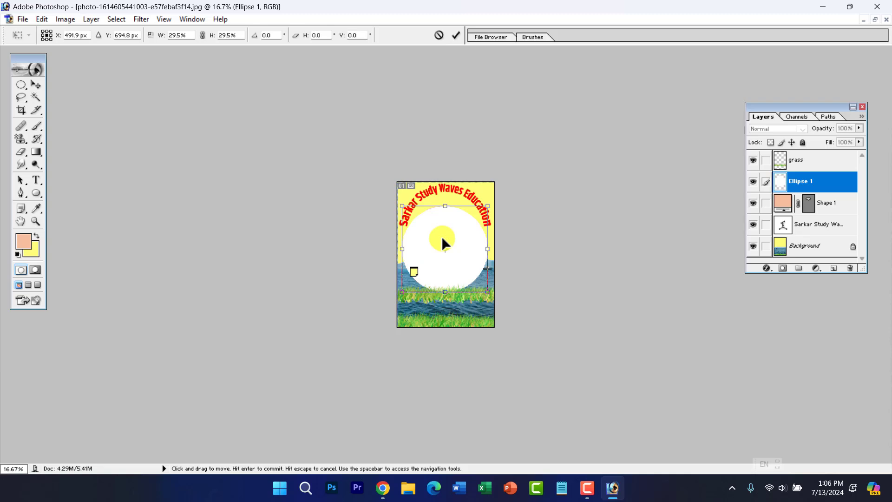
{"action": "key", "text": "ctrl+z"}
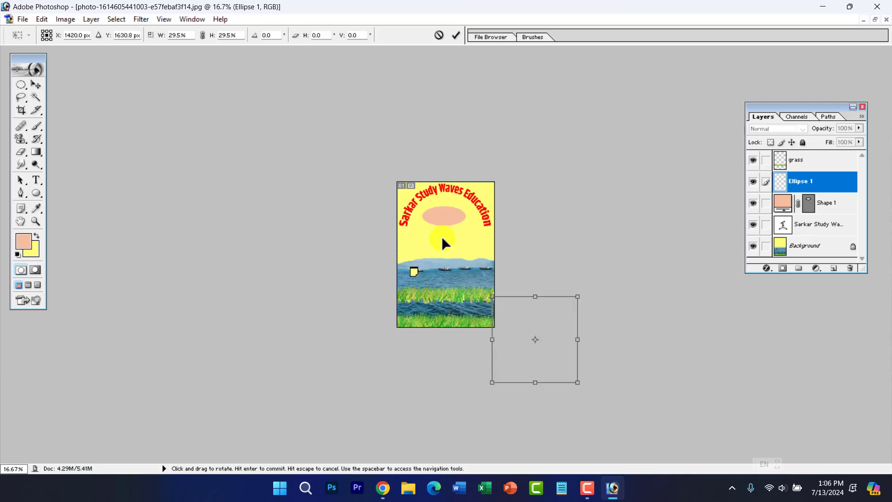
{"action": "key", "text": "Return"}
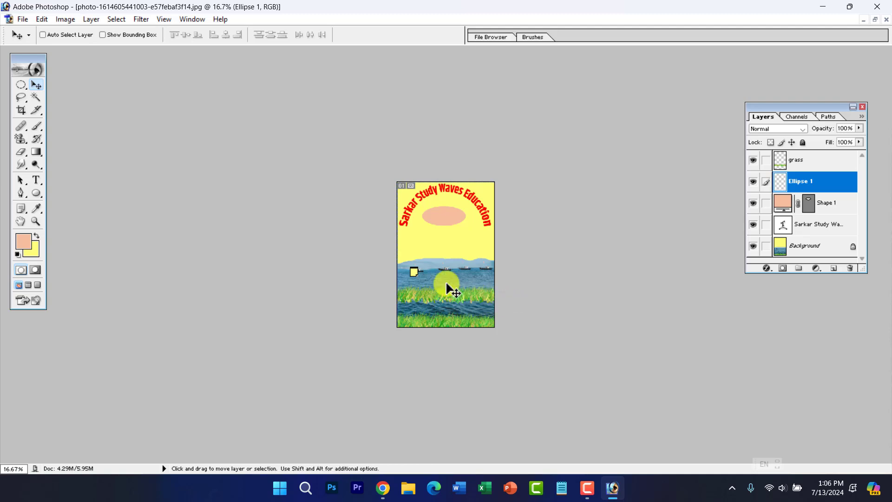
Switch to the SSW Logo Final document, try moving its white Ellipse 1 circle down, and undo the move
{"action": "key", "text": "ctrl+Tab"}
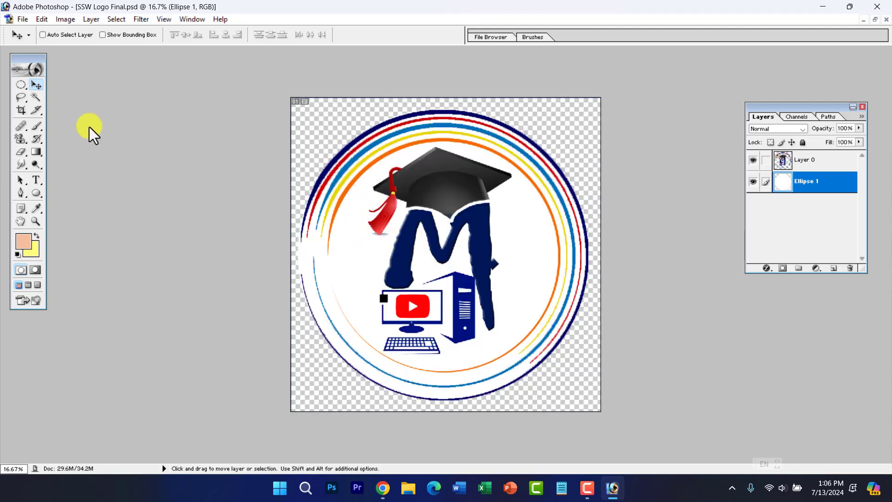
{"action": "left_click_drag", "start_coordinate": [420, 198], "coordinate": [434, 249]}
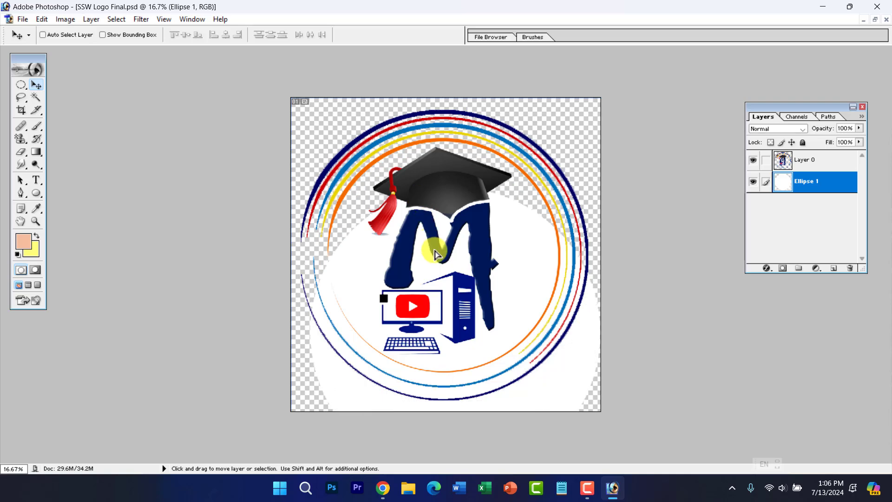
{"action": "key", "text": "ctrl+z"}
Shift the logo artwork on Layer 0 slightly up and right, and copy it into the boat picture
{"action": "left_click", "coordinate": [789, 163]}
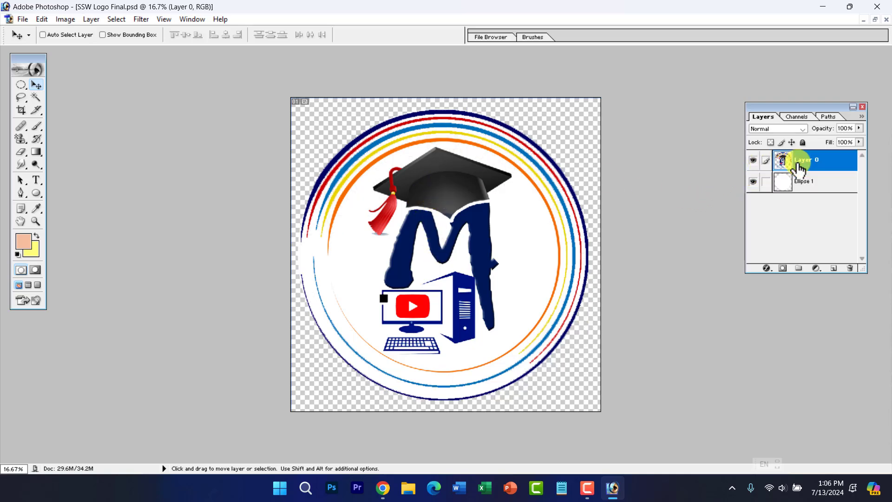
{"action": "mouse_move", "coordinate": [458, 203]}
{"action": "left_mouse_down"}
{"action": "mouse_move", "coordinate": [541, 247]}
{"action": "mouse_move", "coordinate": [462, 196]}
{"action": "left_mouse_up"}
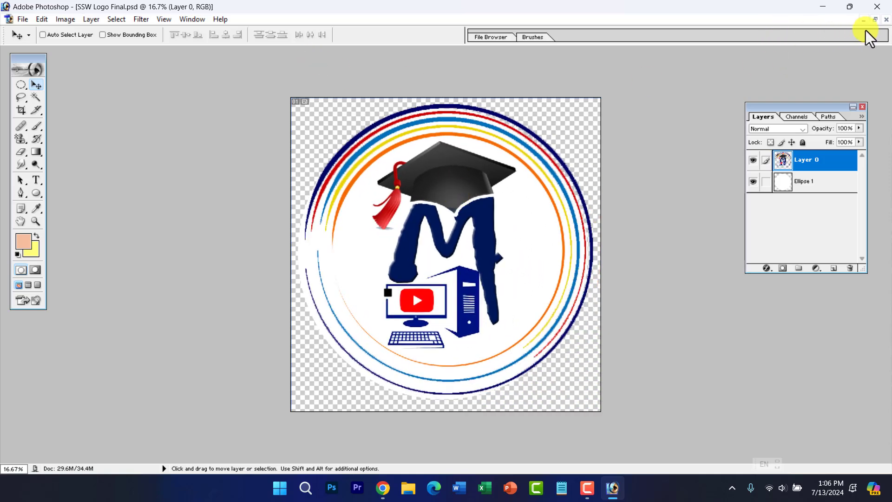
{"action": "left_click", "coordinate": [874, 19]}
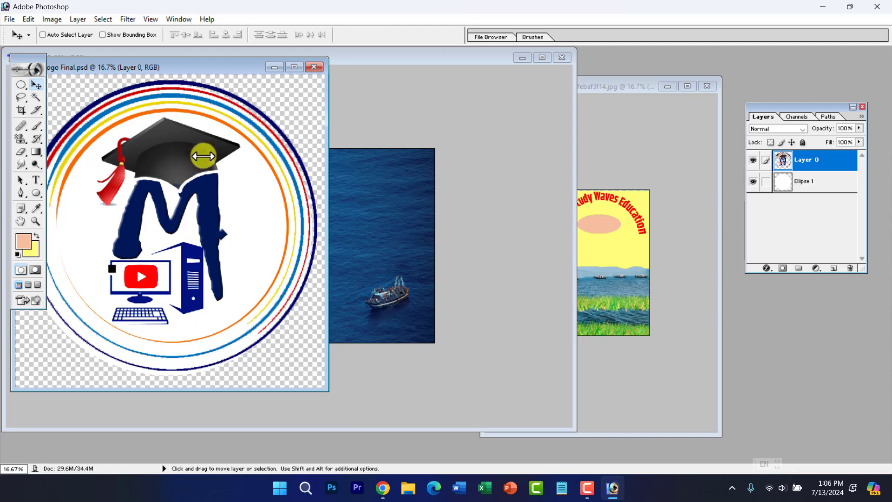
{"action": "left_click_drag", "start_coordinate": [266, 216], "coordinate": [606, 265]}
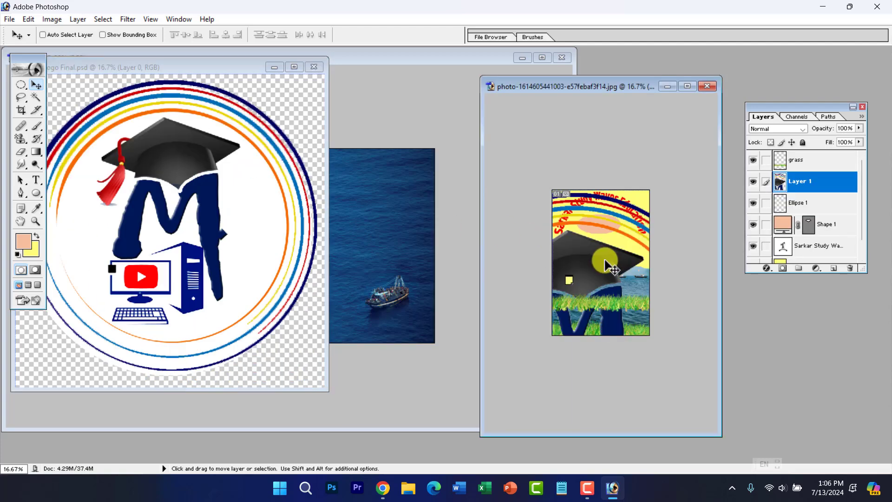
{"action": "left_click", "coordinate": [687, 86]}
Start a free transform of the copied logo on Layer 1, try narrowing its width to 55.5%, and undo that change
{"action": "key", "text": "ctrl+t"}
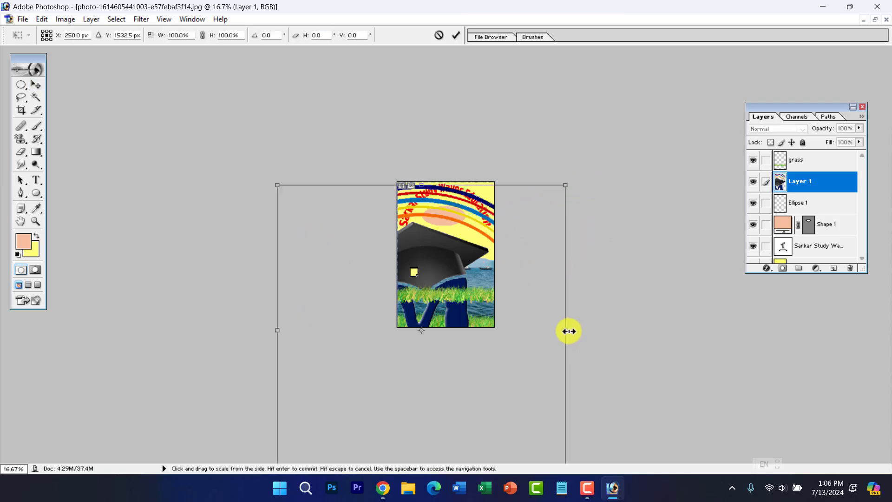
{"action": "left_click_drag", "start_coordinate": [566, 330], "coordinate": [438, 333]}
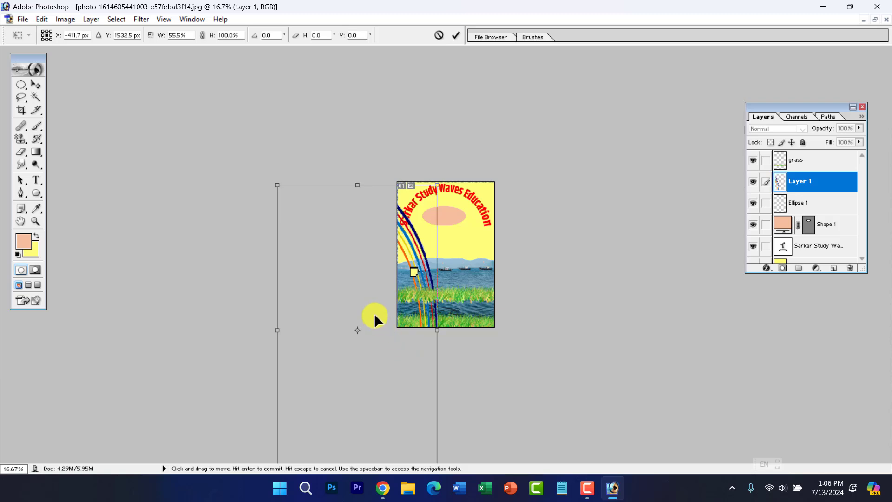
{"action": "key", "text": "ctrl+z"}
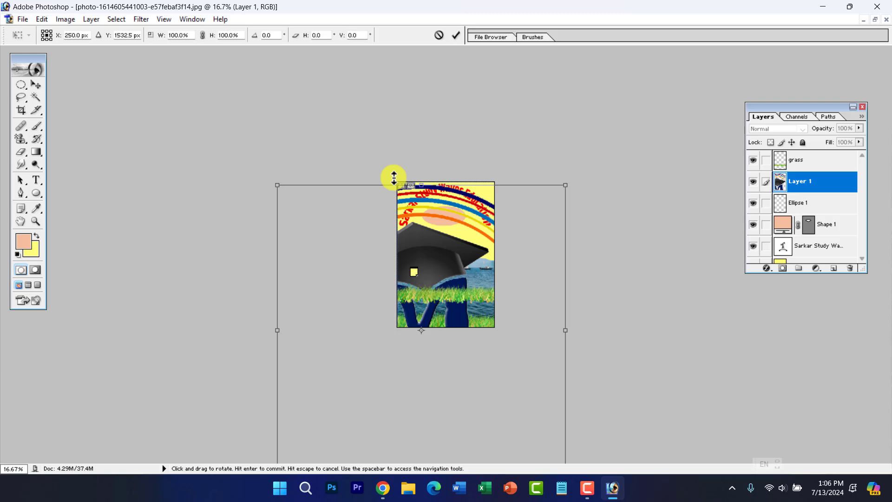
Scale the logo proportionally down to about 28.7% from its lower-left corner and place it around the picture's middle
{"action": "scroll", "coordinate": [456, 270], "scroll_direction": "up", "scroll_amount": 2}
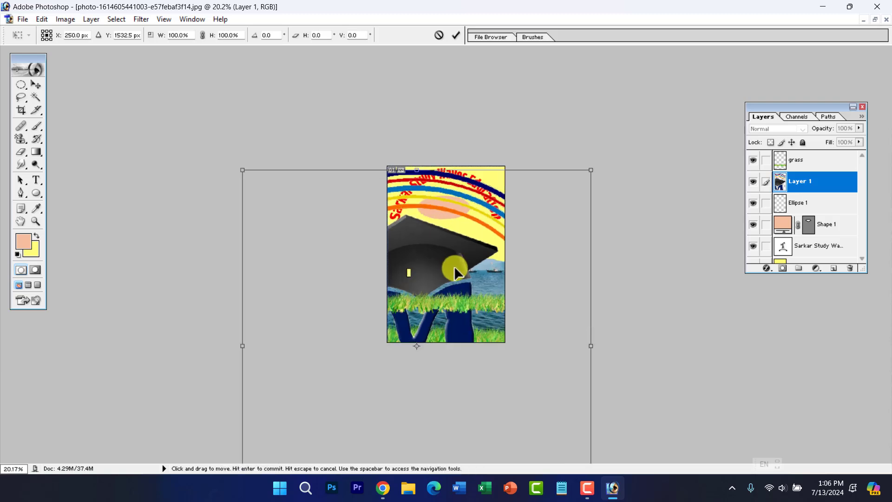
{"action": "scroll", "coordinate": [458, 277], "scroll_direction": "down", "scroll_amount": 1}
{"action": "scroll", "coordinate": [454, 281], "scroll_direction": "up", "scroll_amount": 1}
{"action": "scroll", "coordinate": [452, 227], "scroll_direction": "down", "scroll_amount": 2}
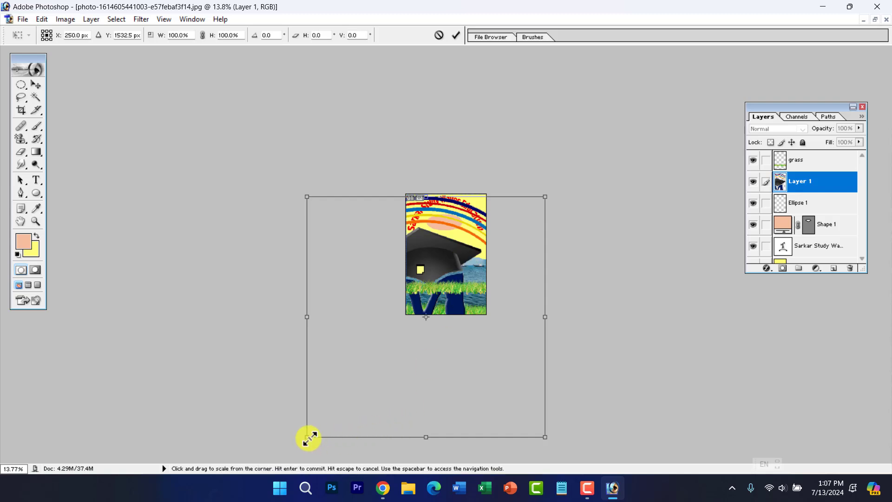
{"action": "left_click_drag", "start_coordinate": [307, 438], "coordinate": [451, 269]}
{"action": "key", "text": "ctrl+space"}
{"action": "left_click", "coordinate": [441, 251]}
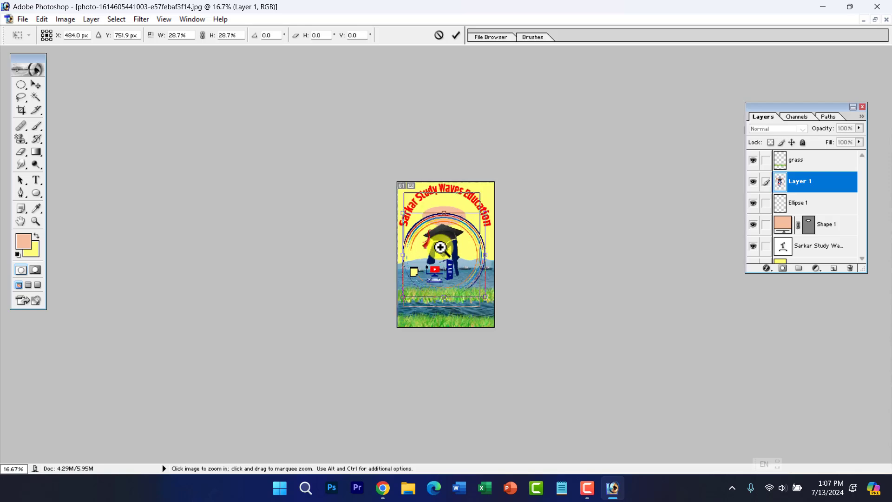
{"action": "left_click", "coordinate": [439, 247]}
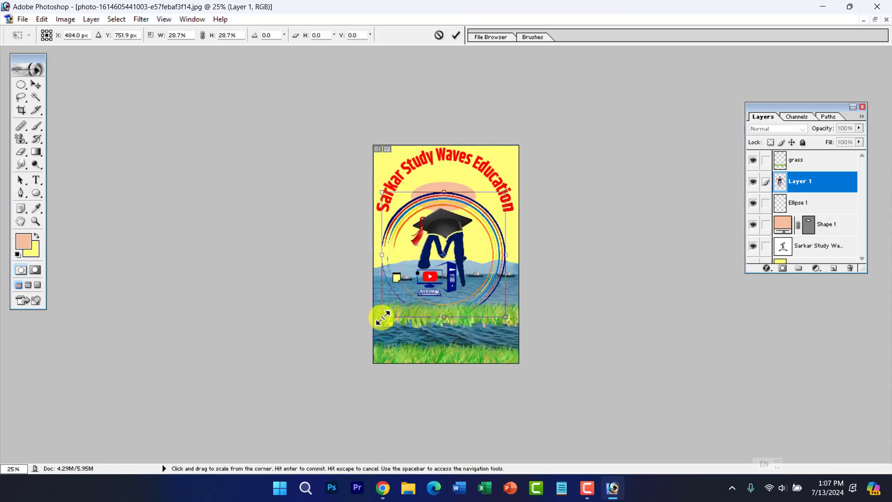
Shrink the logo further to about 23.8%, centre it horizontally beneath the arched text, and commit the transform
{"action": "left_click_drag", "start_coordinate": [382, 317], "coordinate": [403, 296]}
{"action": "key", "text": "ctrl+space"}
{"action": "left_click", "coordinate": [433, 242]}
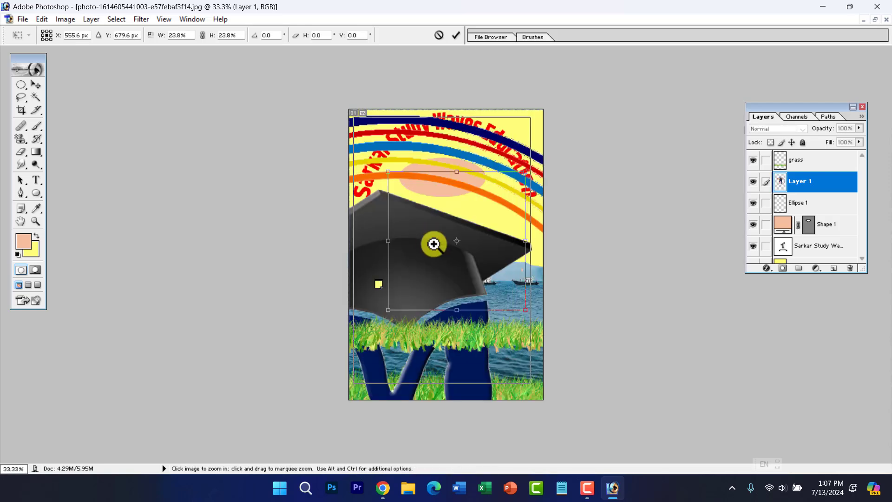
{"action": "left_click", "coordinate": [435, 244]}
{"action": "left_click_drag", "start_coordinate": [461, 208], "coordinate": [438, 214]}
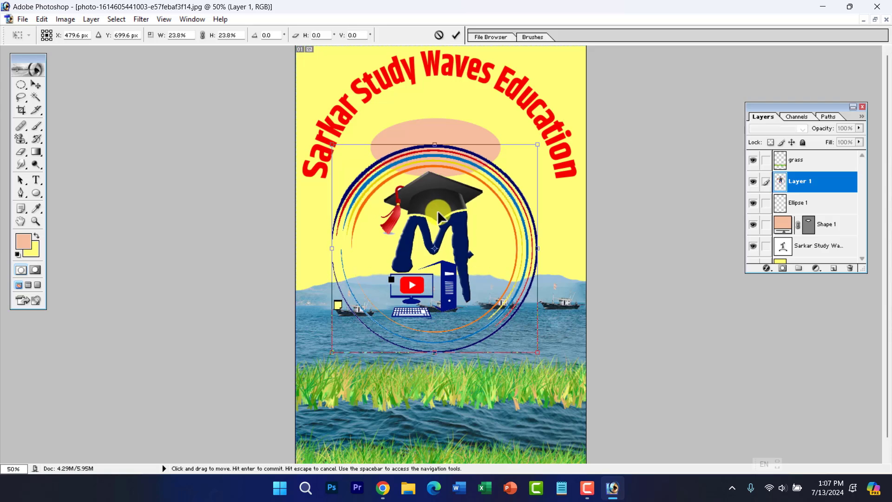
{"action": "key", "text": "Return"}
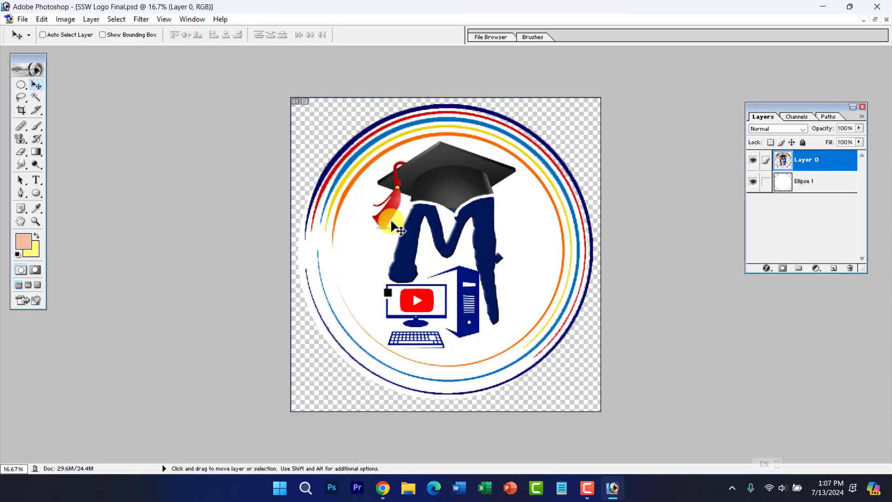
In SSW Logo Final, nudge the Layer 0 artwork slightly left and down over the white circle, and switch to boat.jpg
{"action": "left_click", "coordinate": [807, 184]}
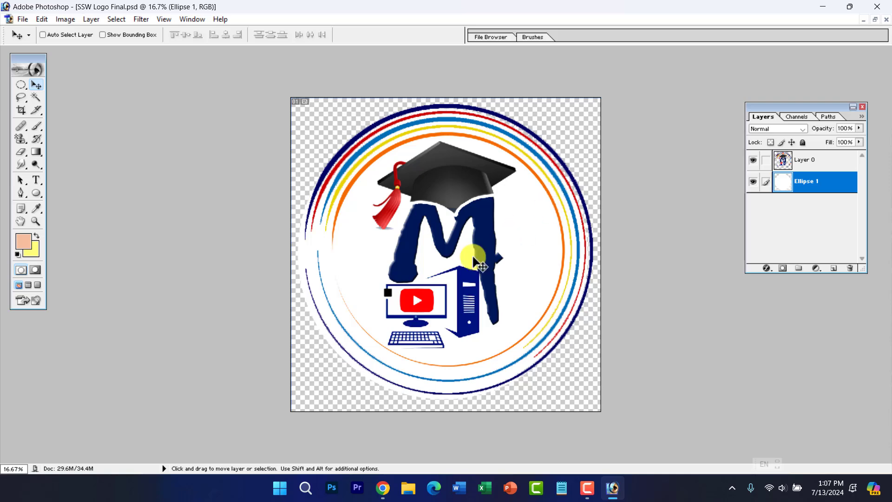
{"action": "left_click", "coordinate": [802, 166]}
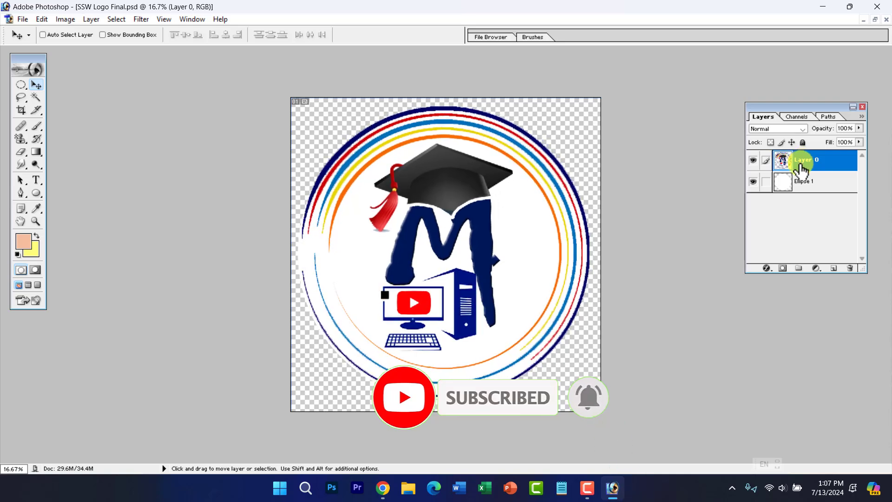
{"action": "key", "text": "shift+Down"}
{"action": "key", "text": "ctrl+Tab"}
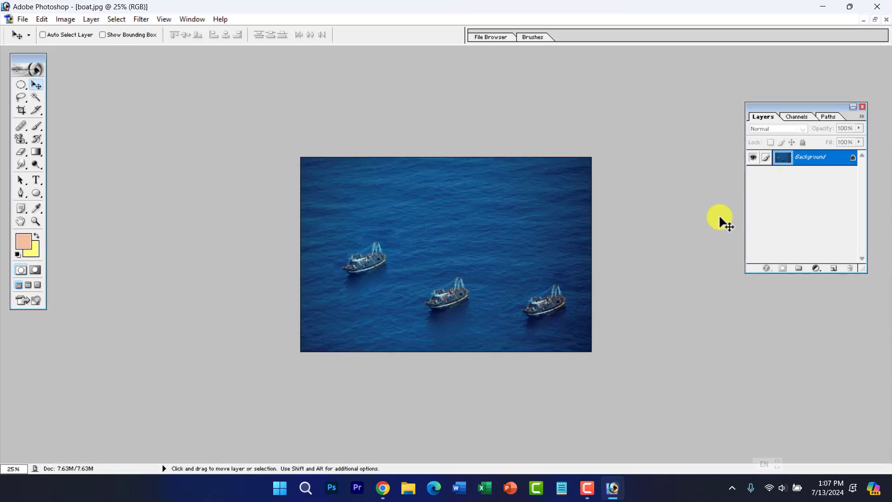